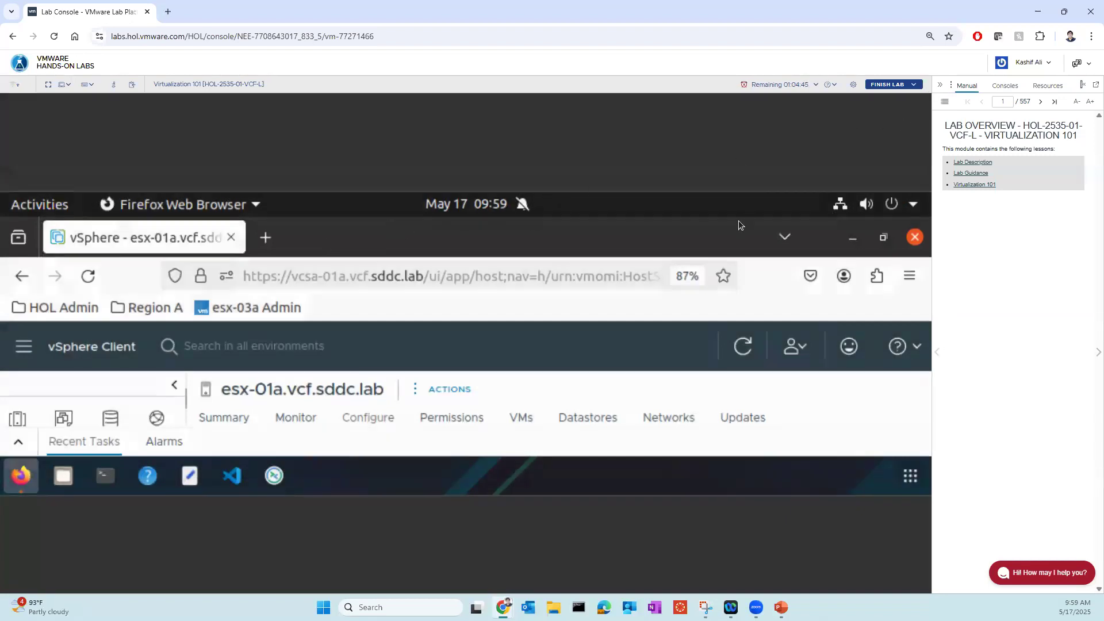
- Try to fix the oversized lab console display by collapsing and restoring the manual and toggling full-screen mode
click(939, 88)
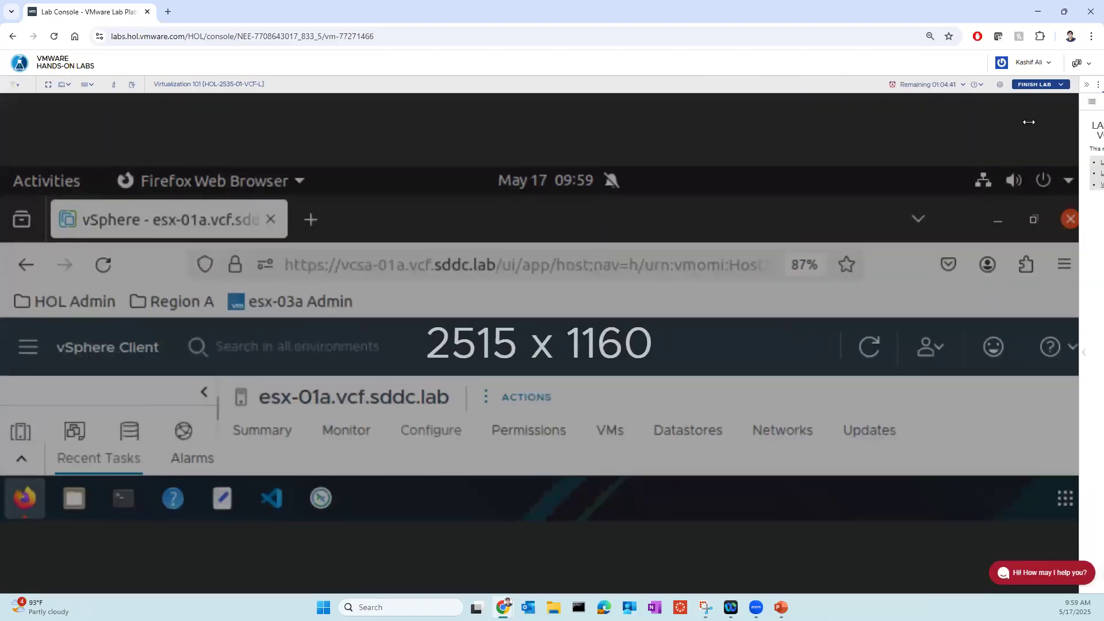
click(1086, 84)
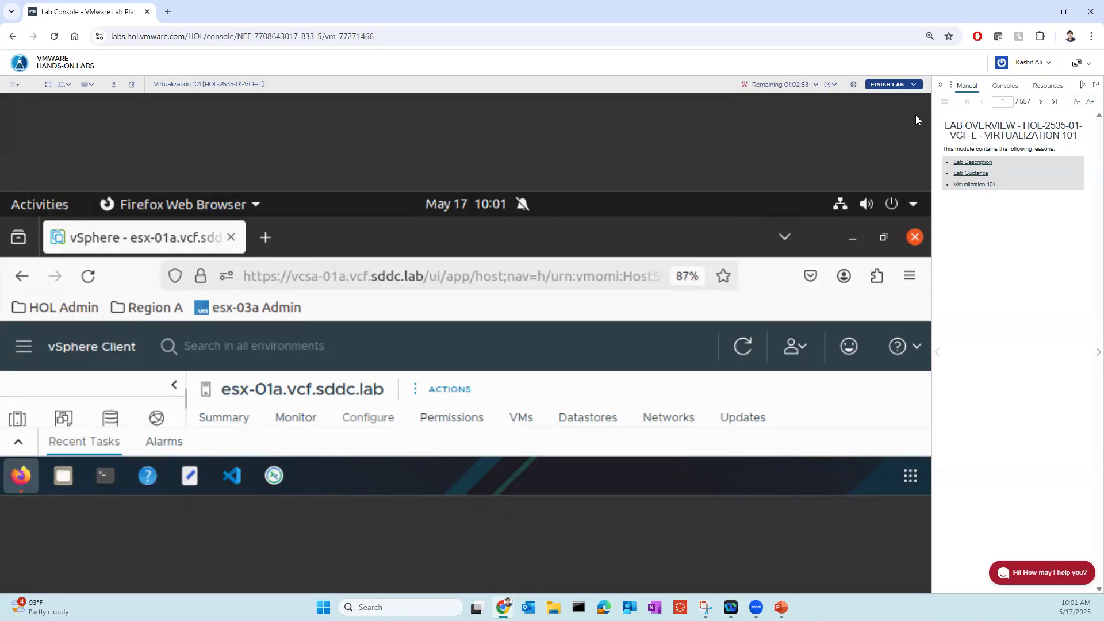
click(940, 84)
click(1088, 87)
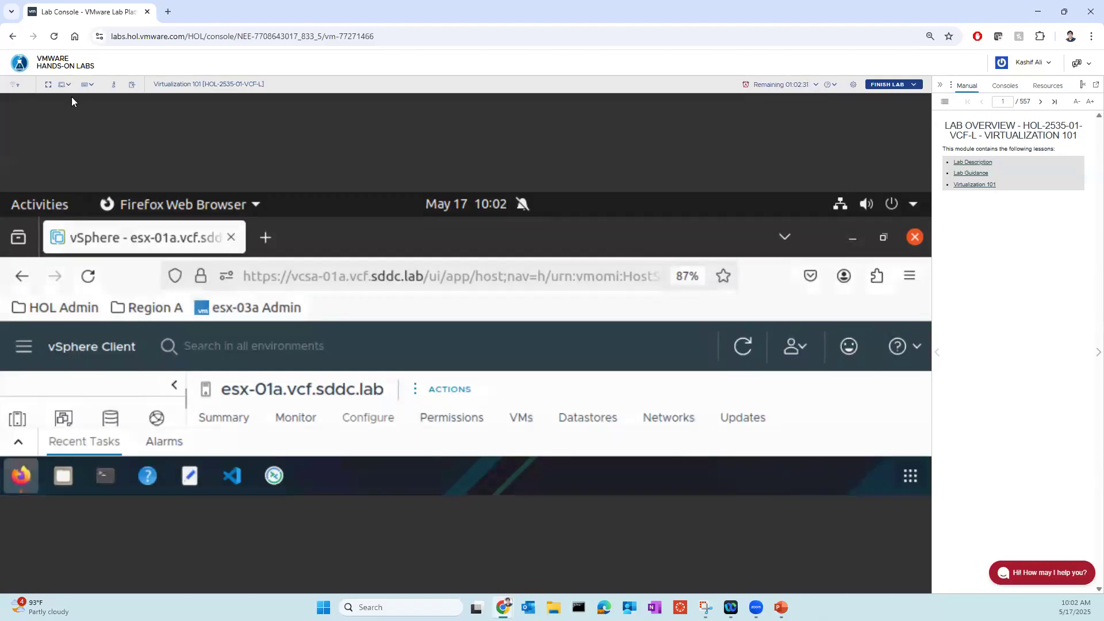
click(48, 85)
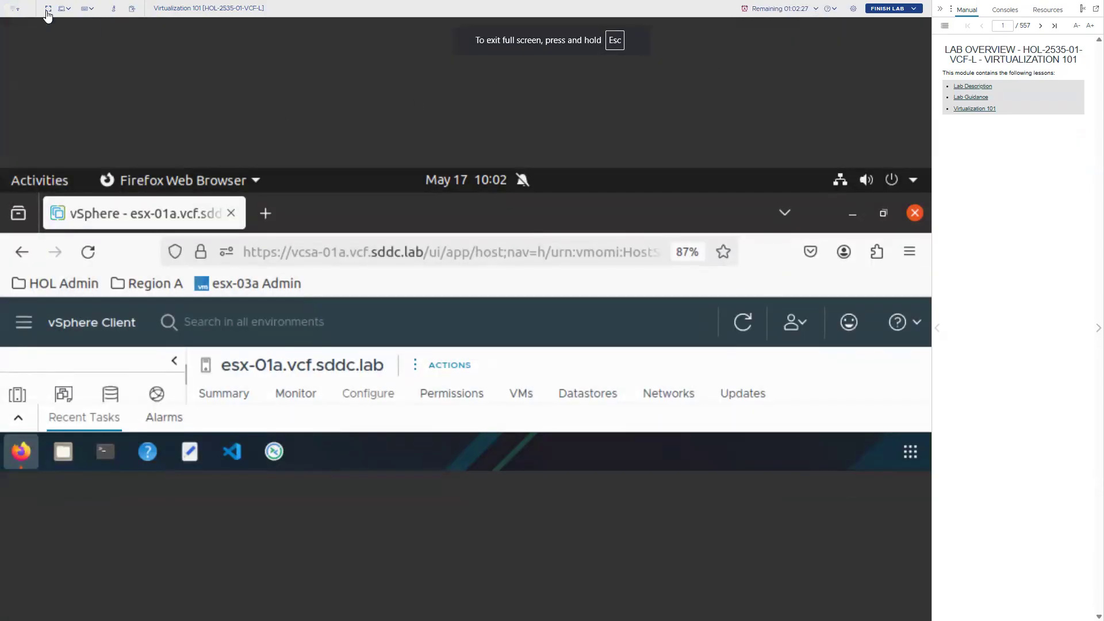
click(49, 10)
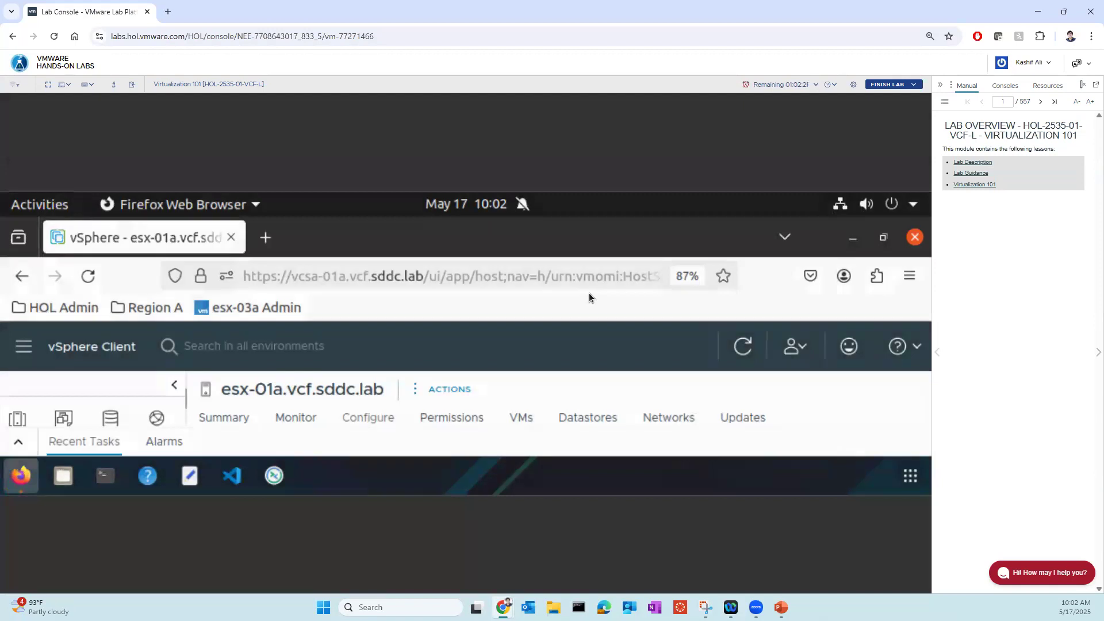
- Find the VMware Hands-on Labs catalog with a web search for "vmware hol", and close the old lab console tab
click(168, 11)
text(vmware hol)
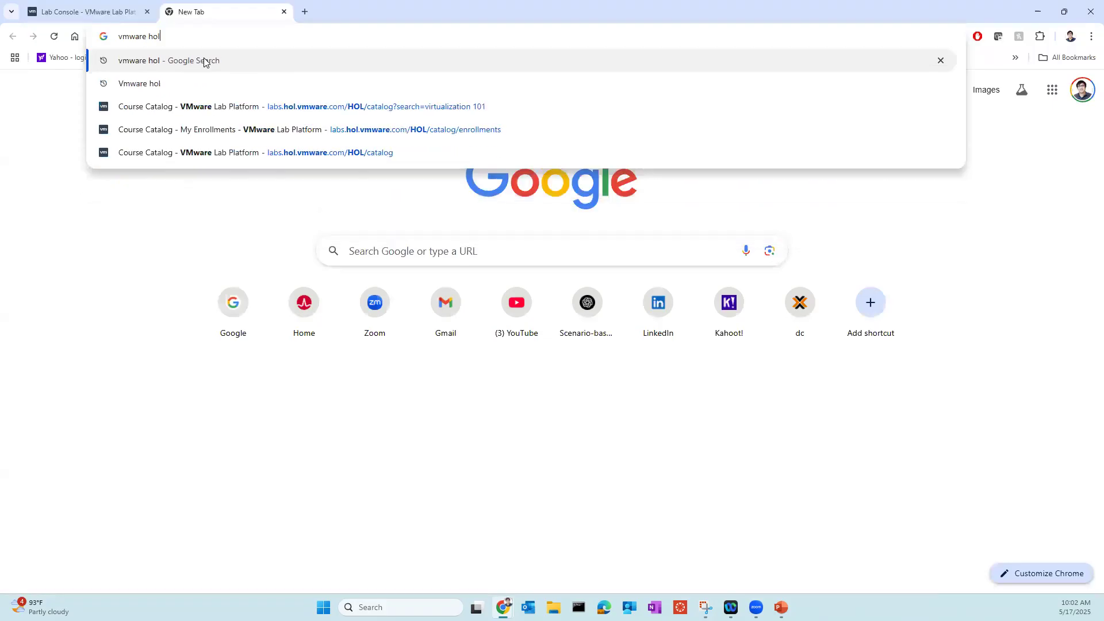
click(204, 62)
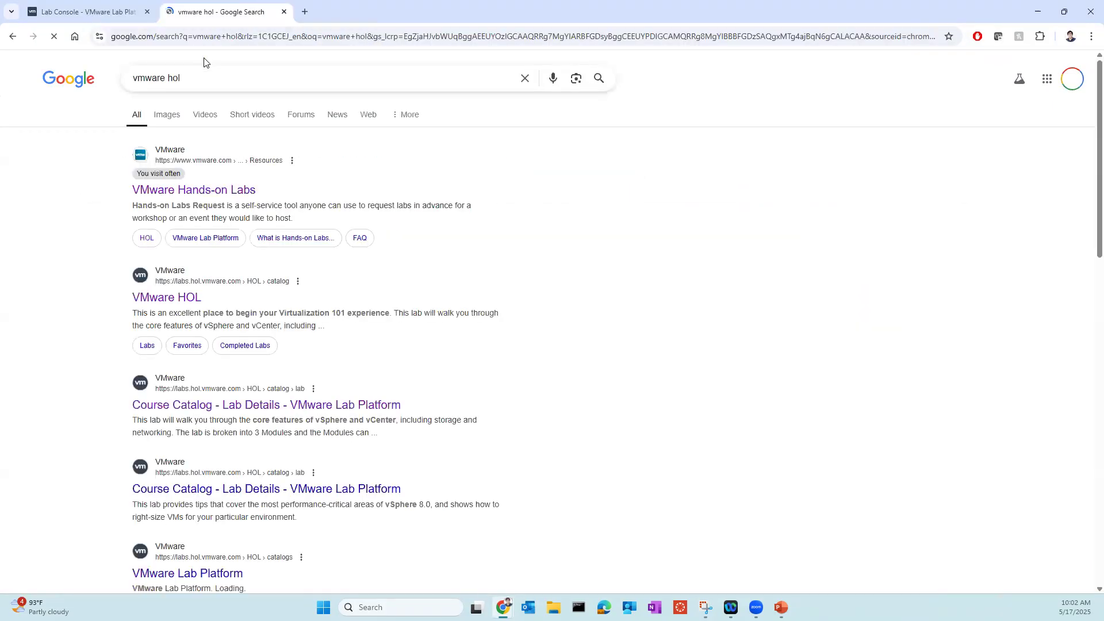
click(177, 191)
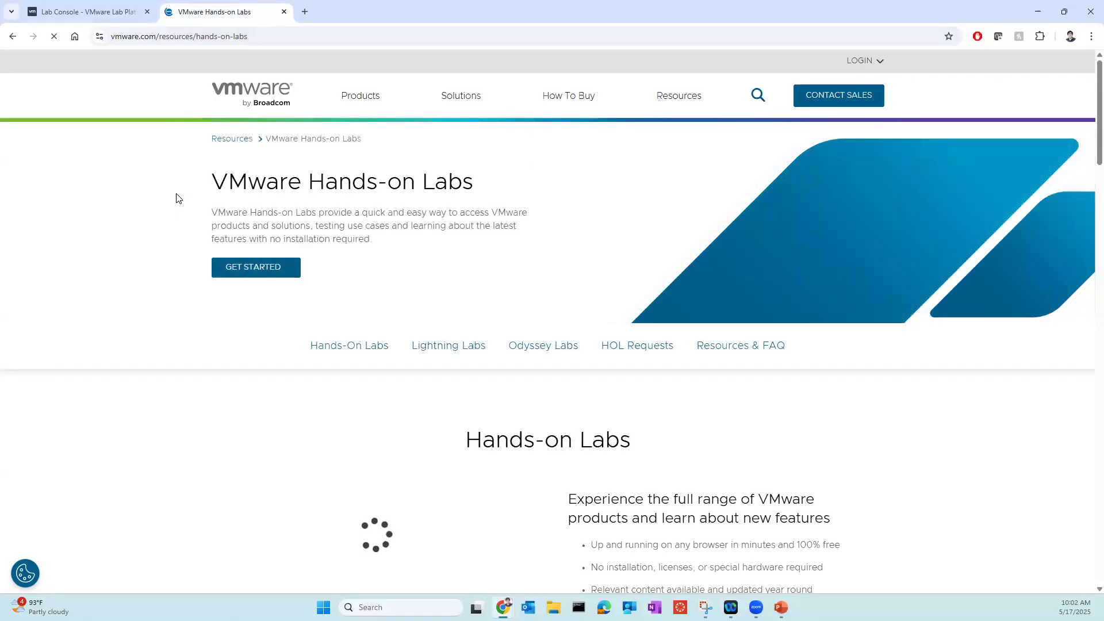
click(377, 347)
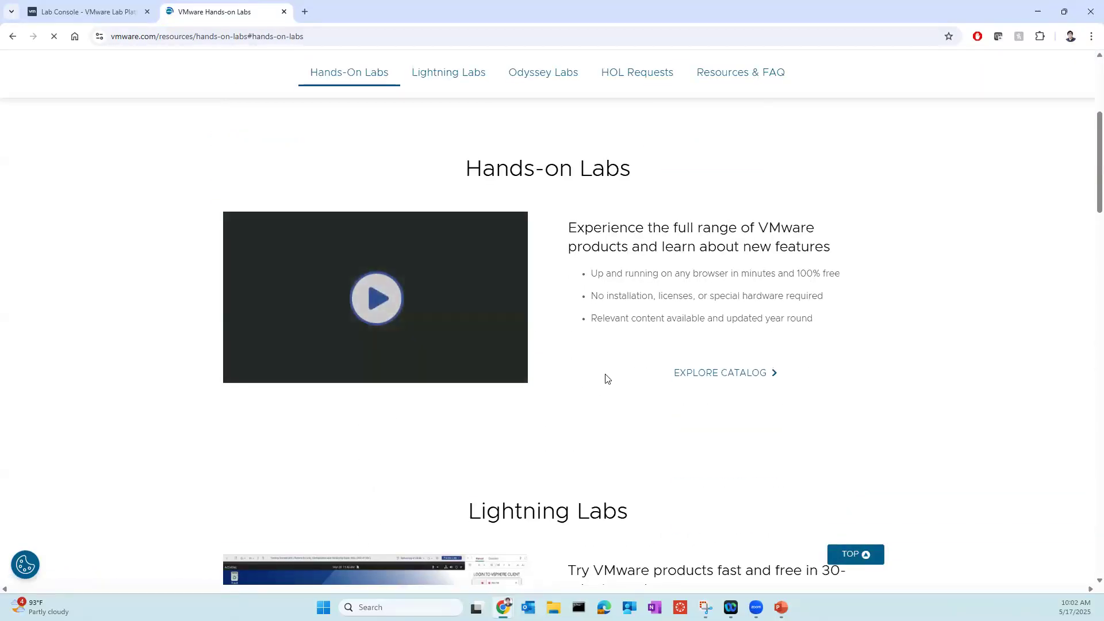
click(715, 380)
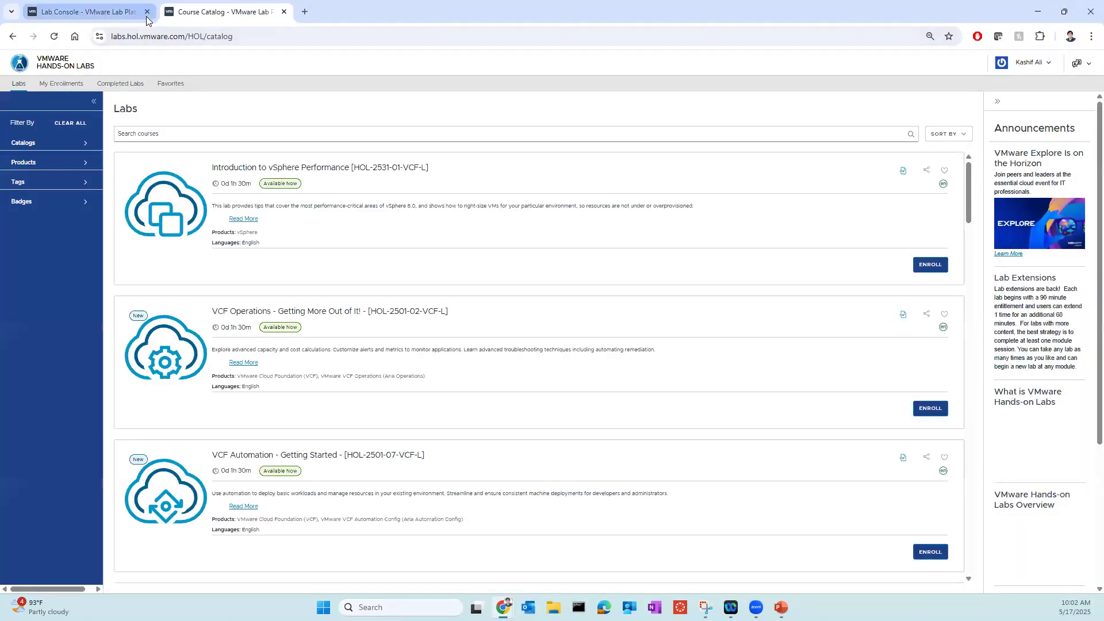
click(86, 12)
click(588, 114)
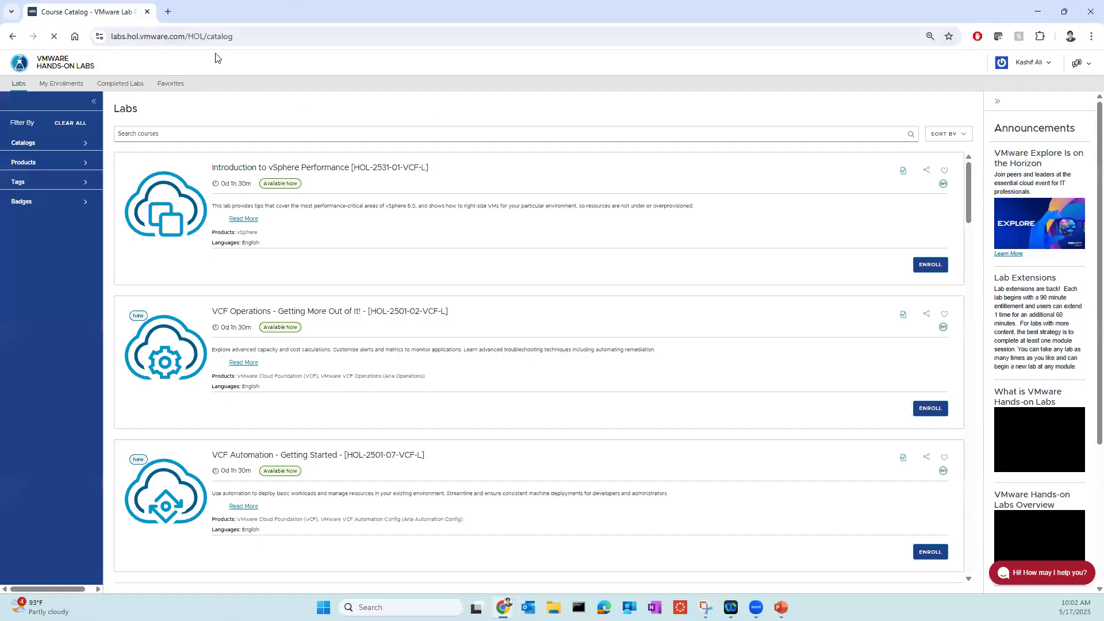
- Search the lab catalog for "virtualization 101" and try to enroll in Virtualization 101 [HOL-2535-01-VCF-L]
click(273, 137)
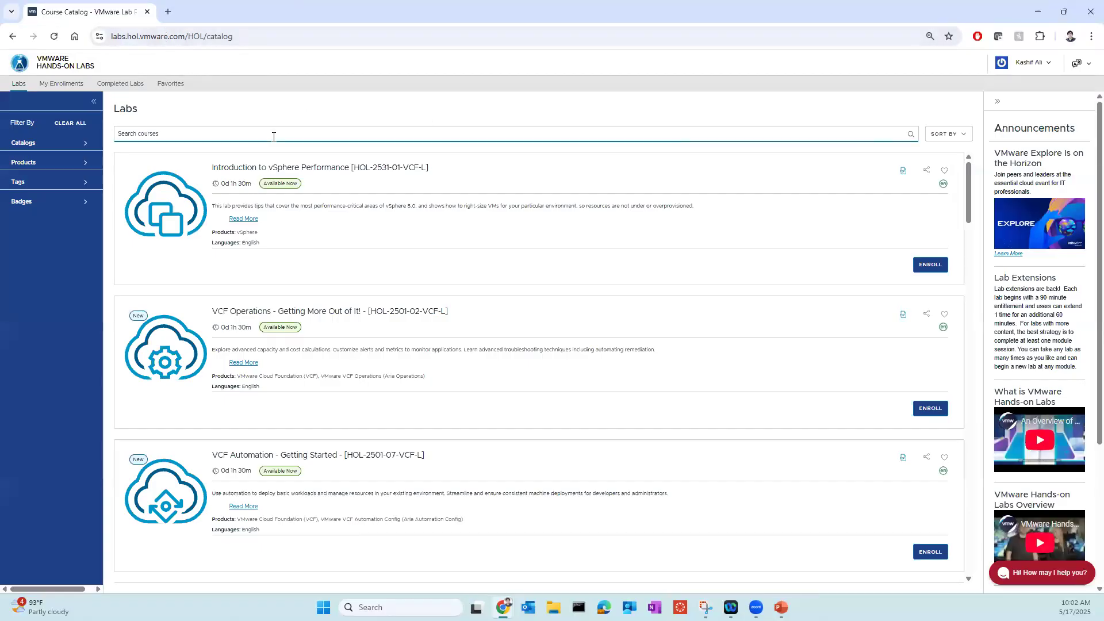
text(virtualization 101)
key(Return)
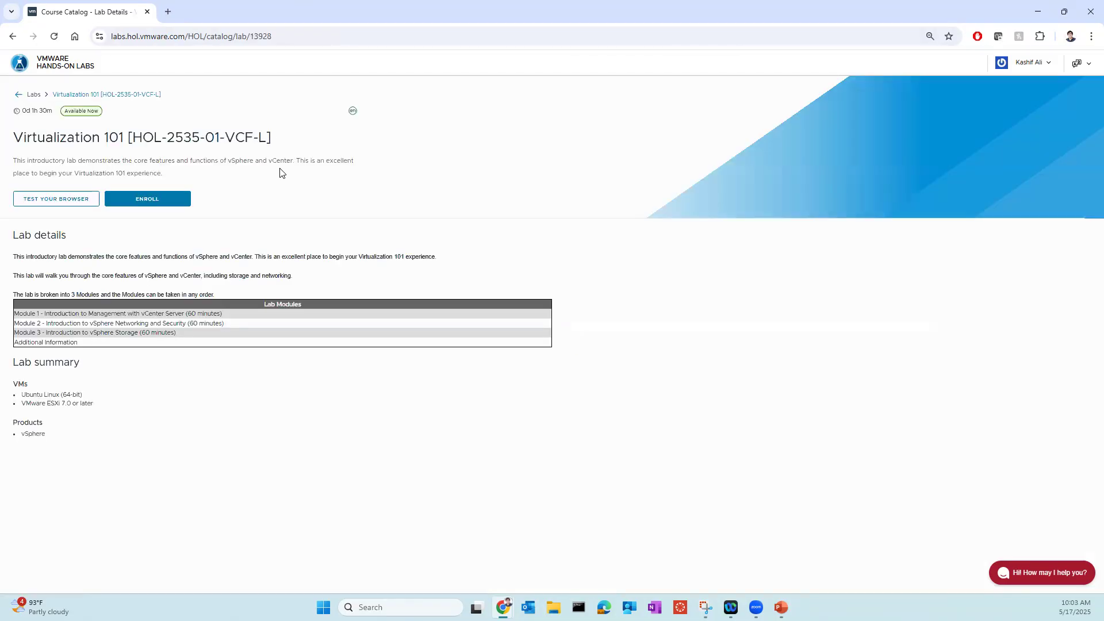
click(162, 200)
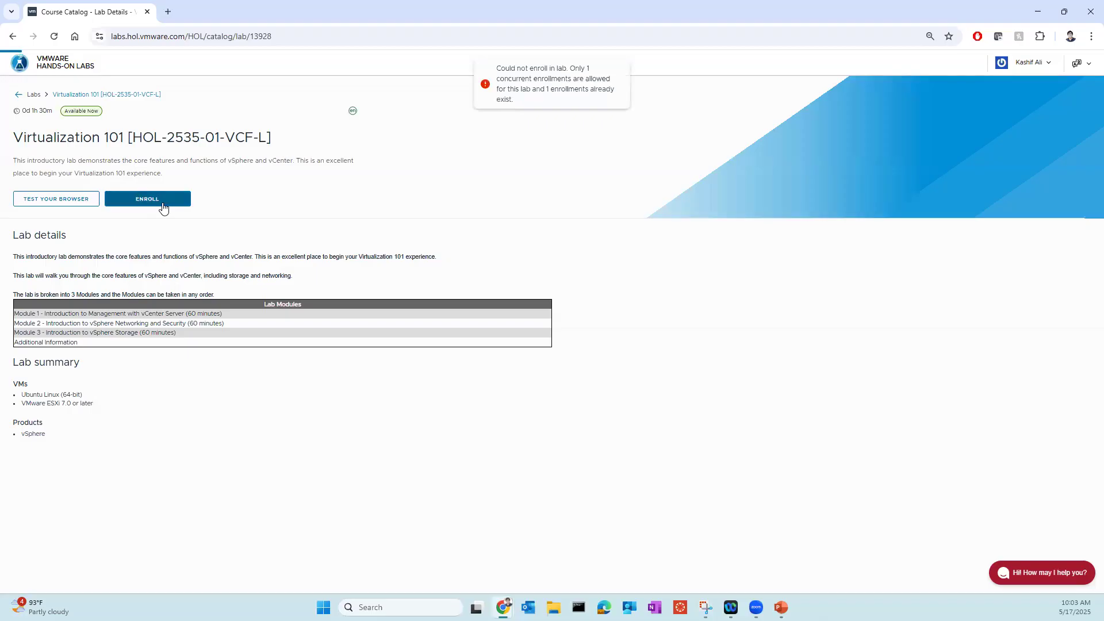
click(163, 205)
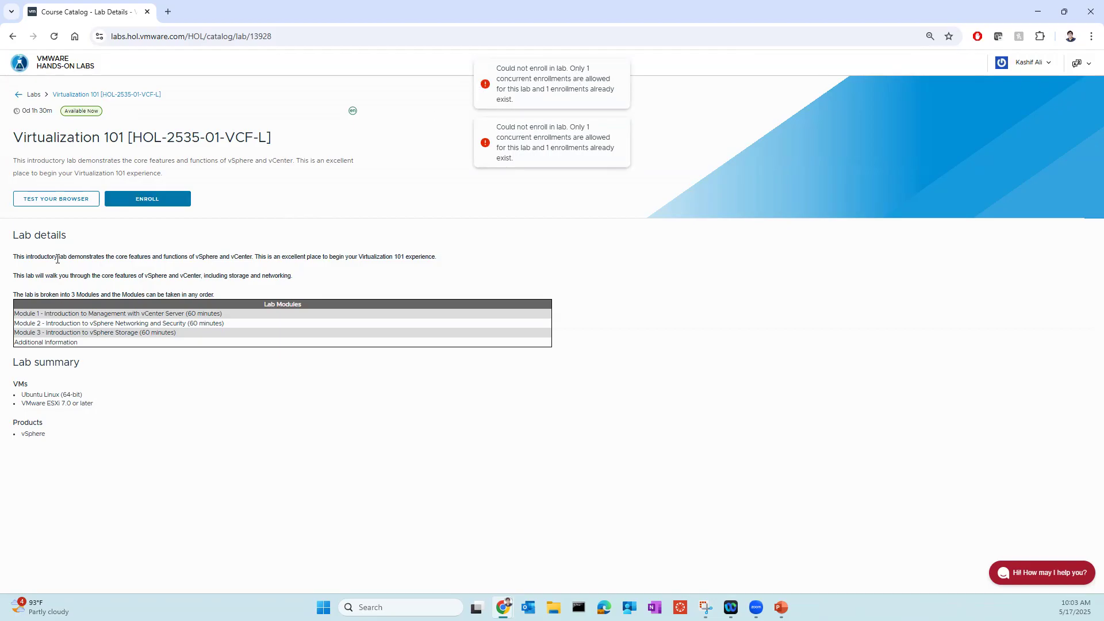
- Return to the catalog and resume the already enrolled Virtualization 101 lab from My Enrollments
click(13, 38)
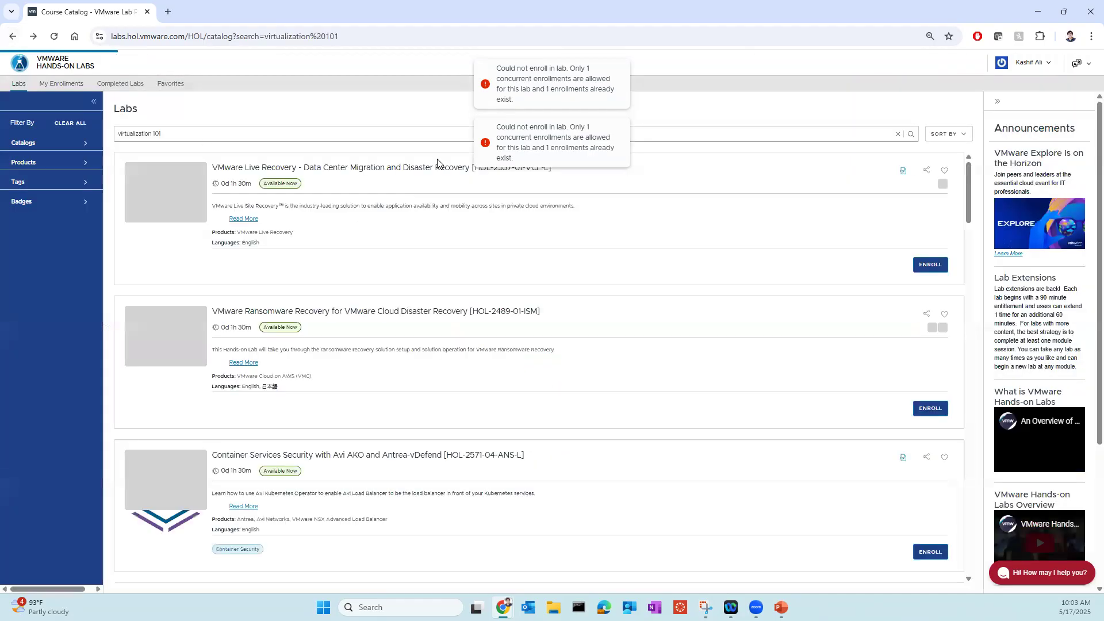
click(300, 134)
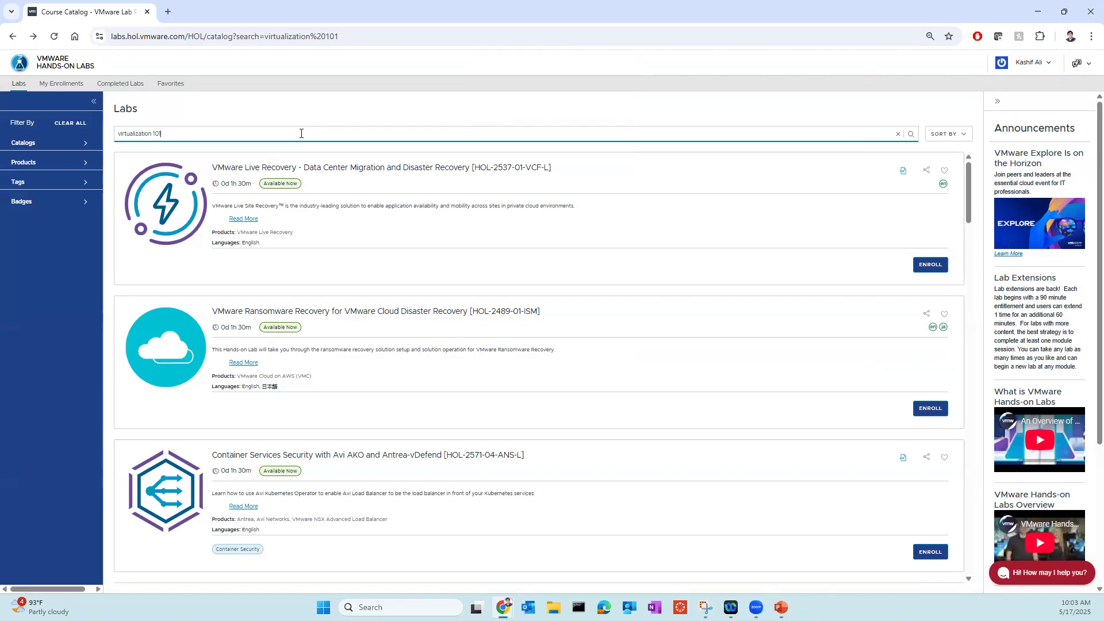
scroll(376, 266, down, 4)
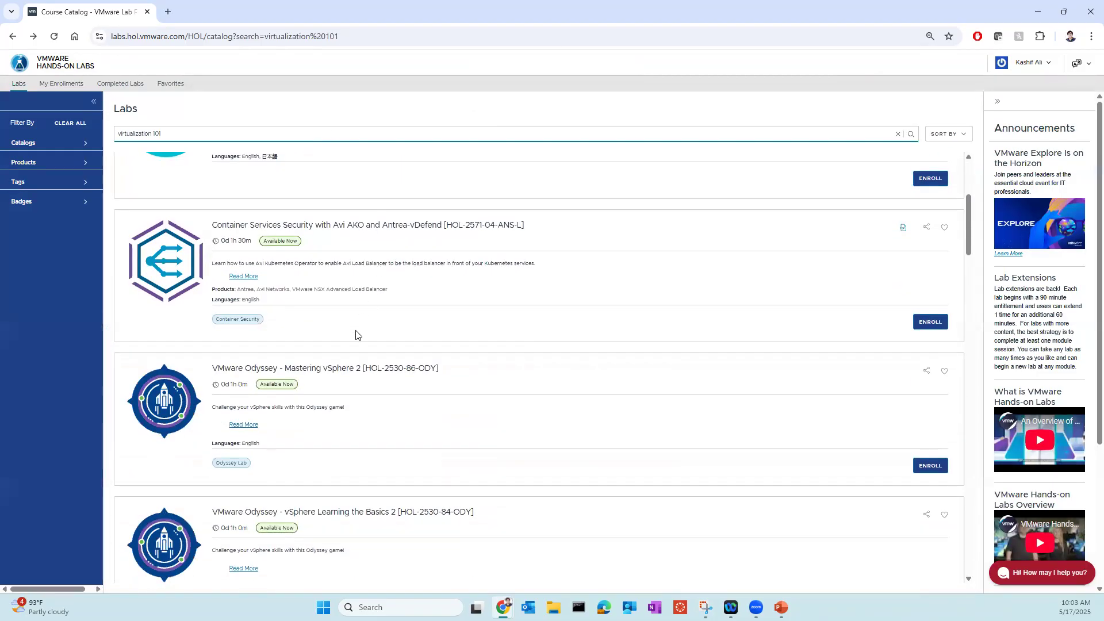
scroll(711, 239, down, 3)
scroll(488, 170, up, 5)
scroll(488, 171, up, 2)
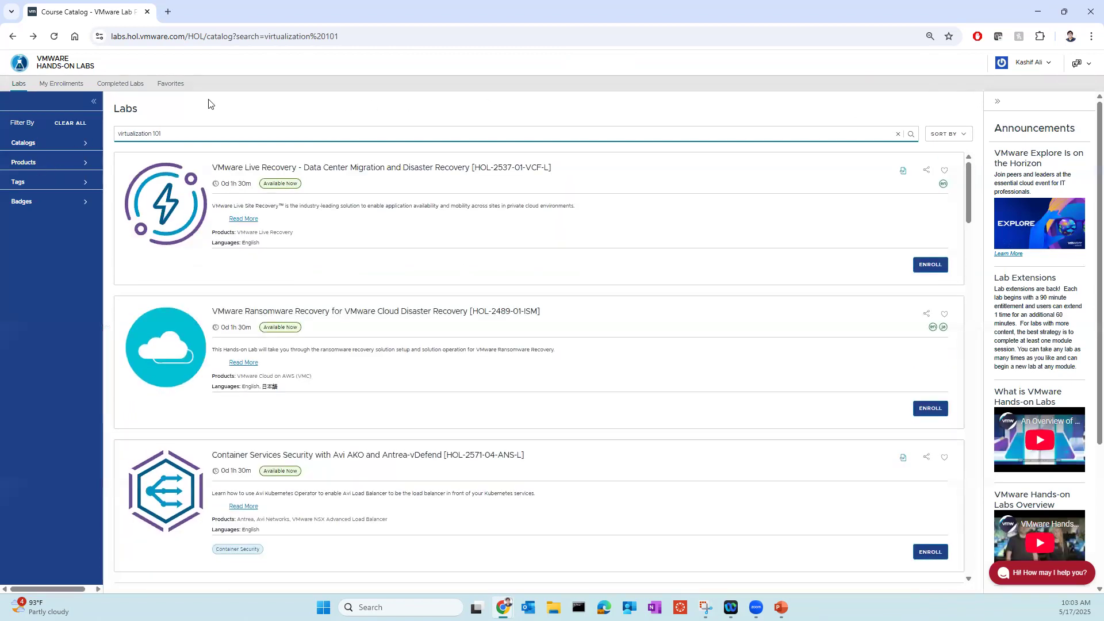
click(57, 84)
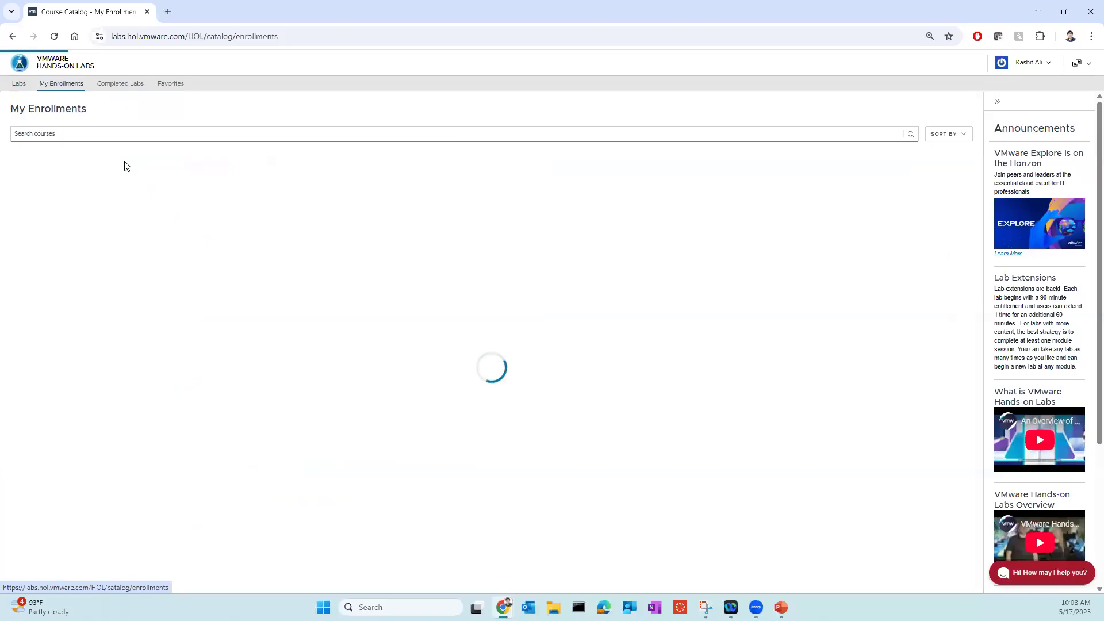
click(943, 268)
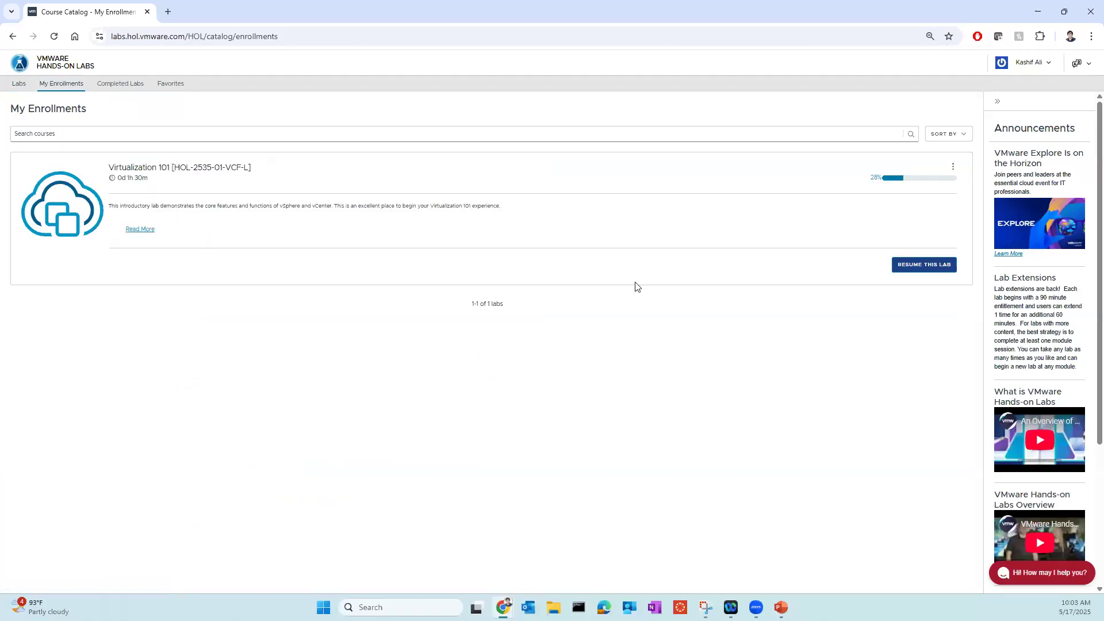
click(837, 312)
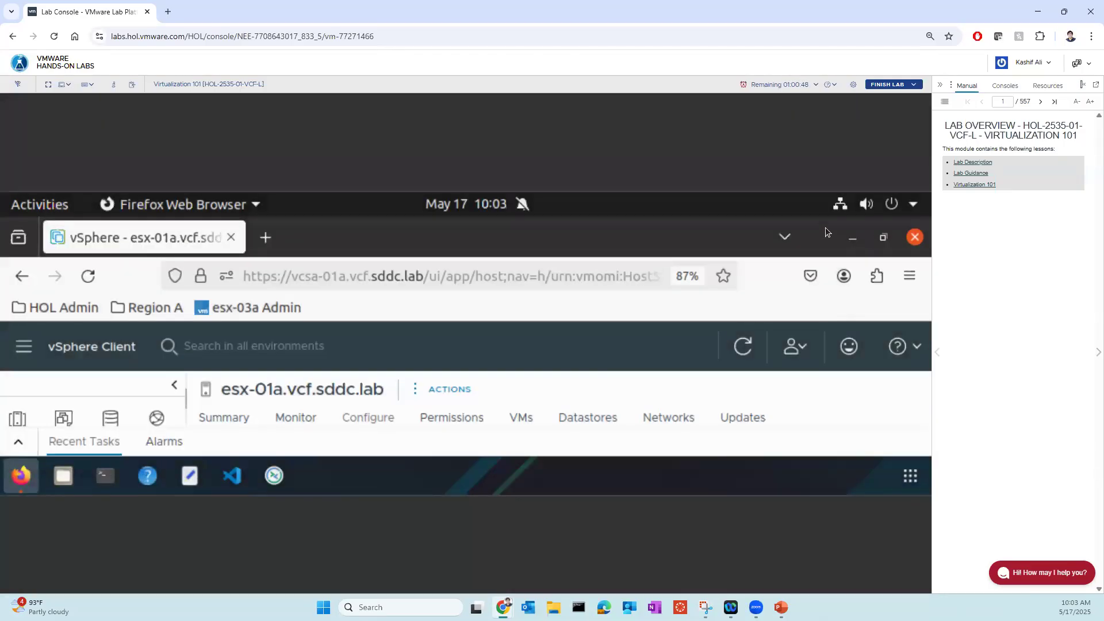
- Check the options in the lab console's settings, leaving them as they are
click(909, 276)
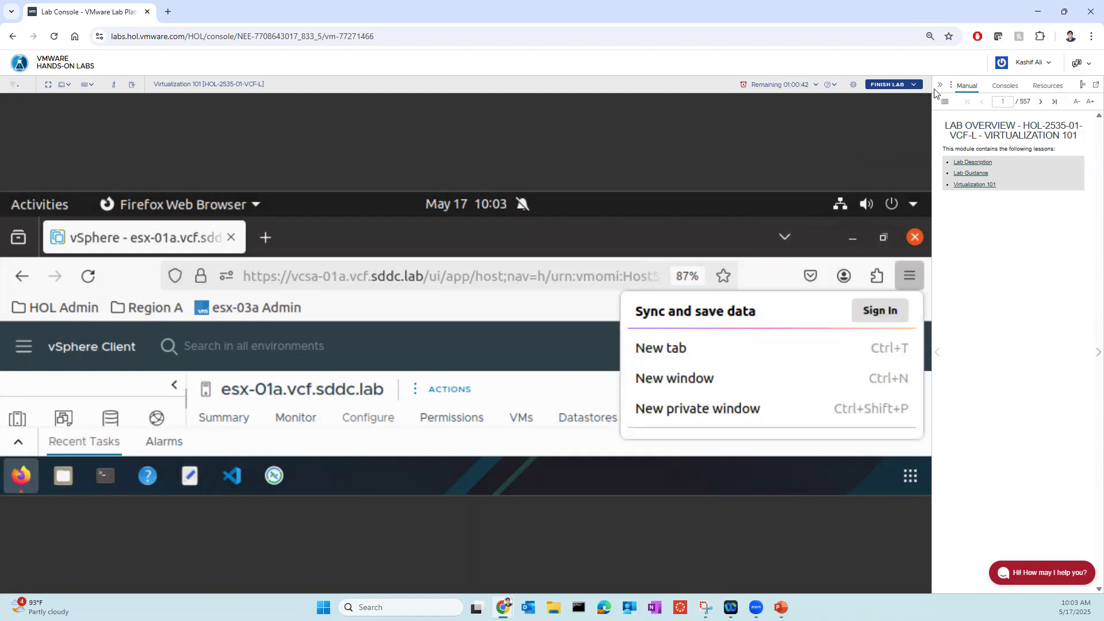
click(852, 85)
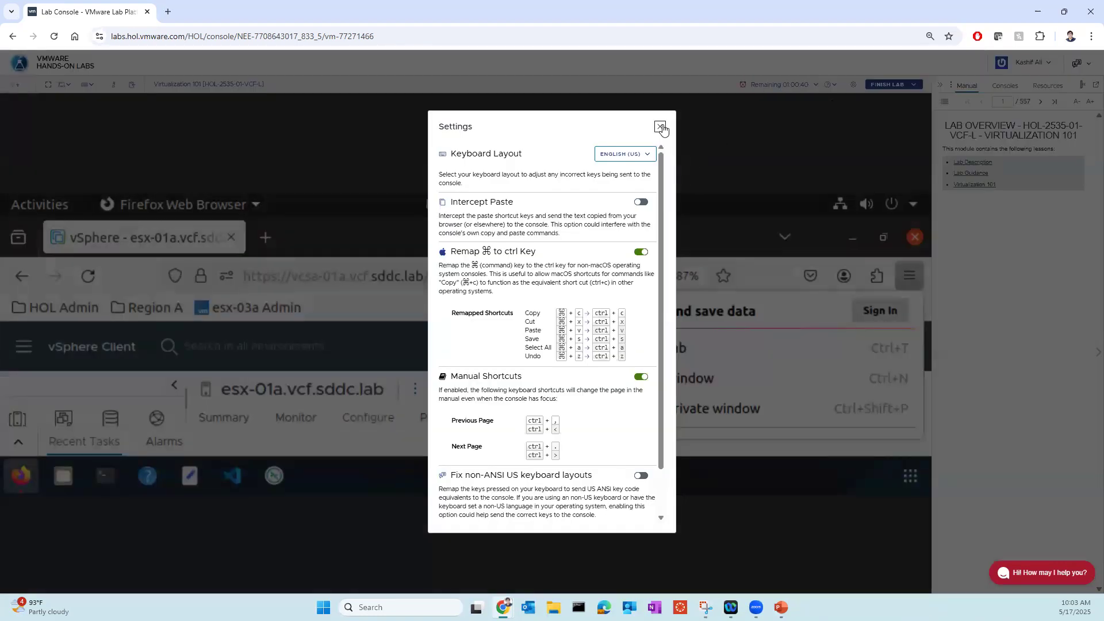
click(660, 127)
- End the running Virtualization 101 lab and close its completed-lab tab, keeping a new blank browser tab open
click(886, 103)
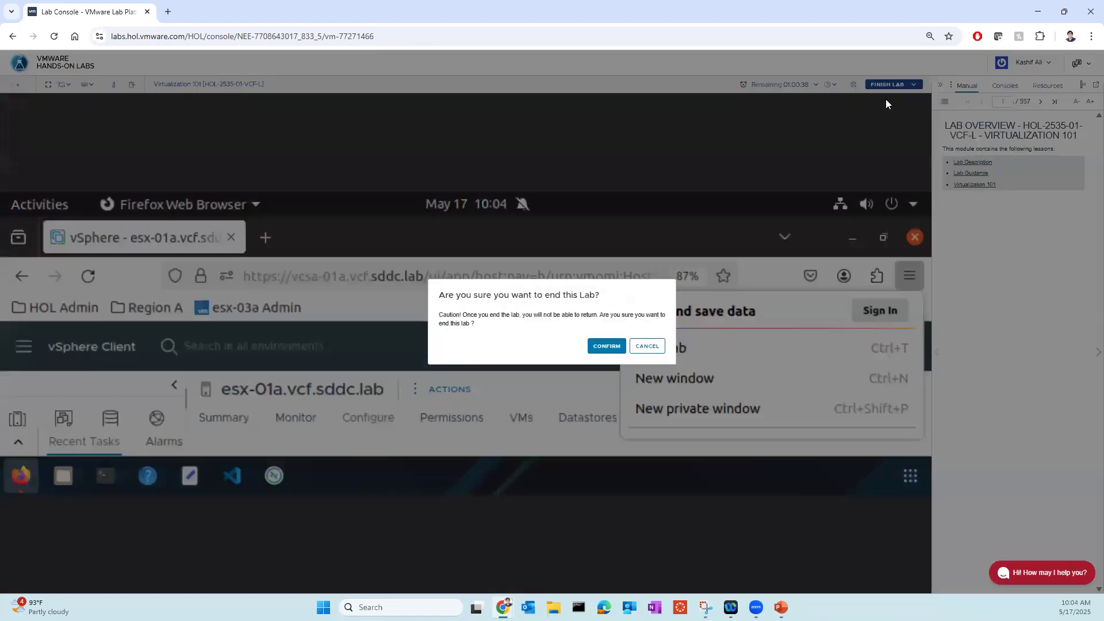
click(606, 345)
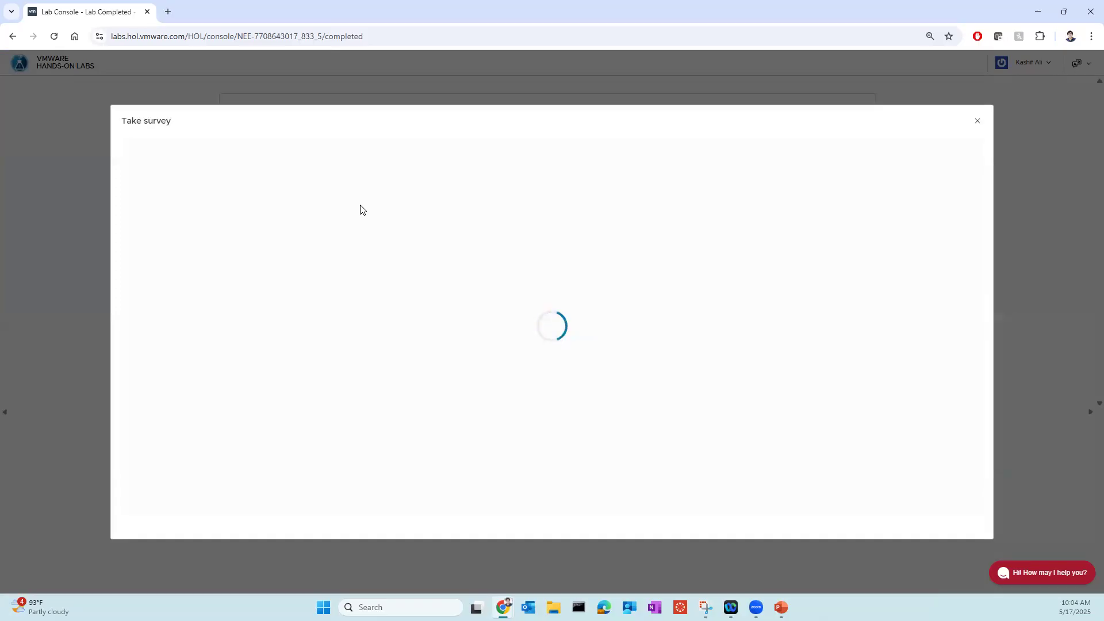
click(168, 12)
click(136, 12)
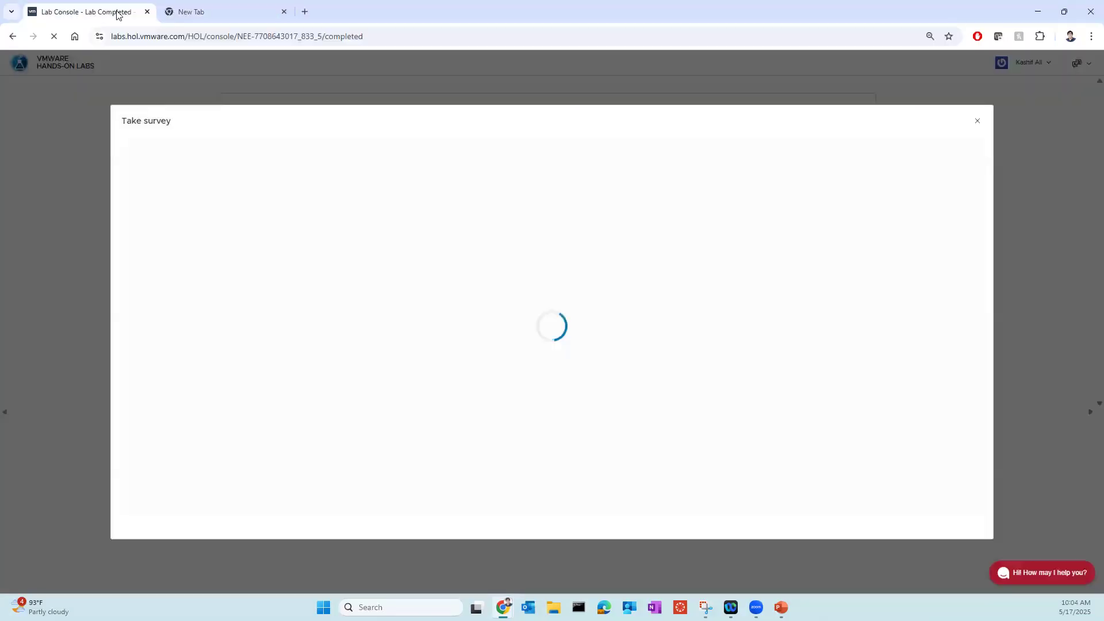
click(193, 13)
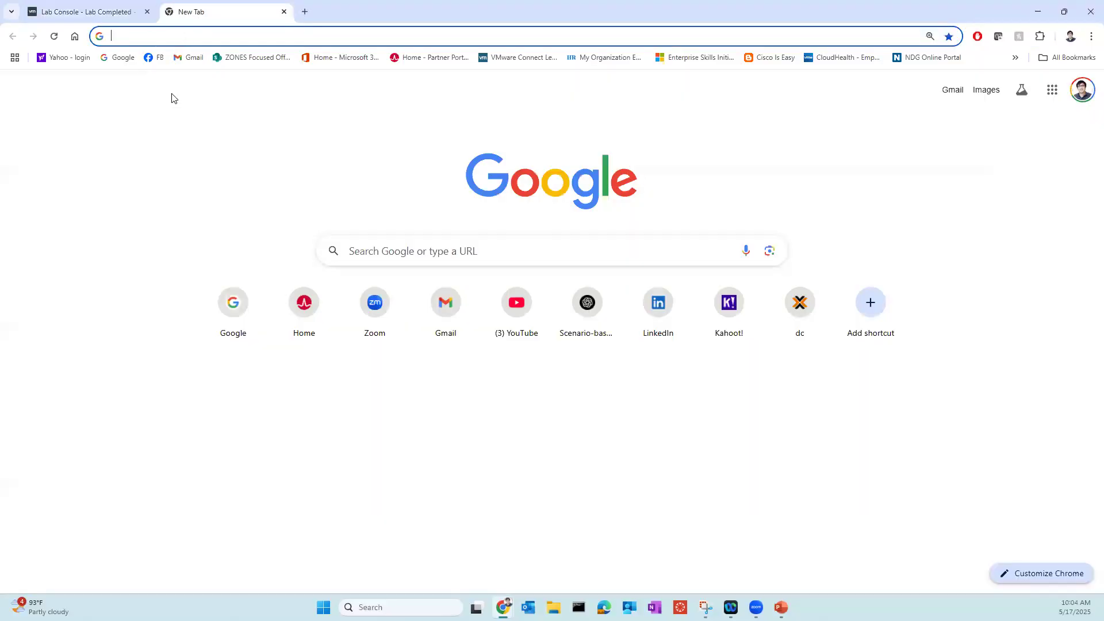
click(121, 21)
click(217, 12)
click(147, 11)
- Search the web for "virtualization 101" and open the VMware Hands-on Labs details page for the Virtualization 101 lab
click(148, 34)
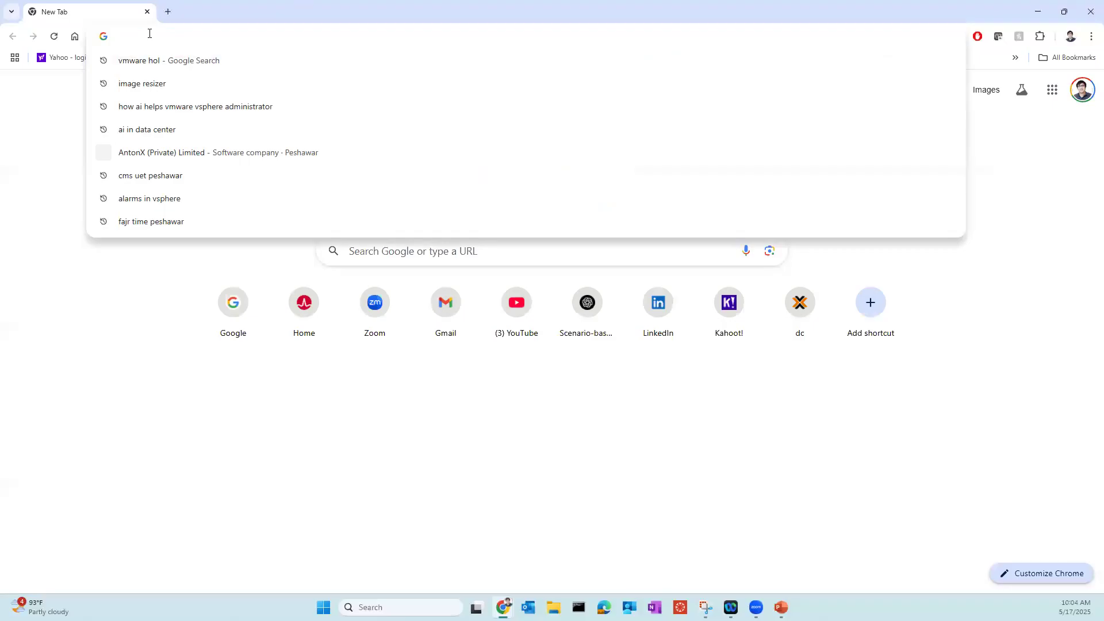
text(virtualizatin)
key(BackSpace)
key(BackSpace)
text(on 101)
key(Return)
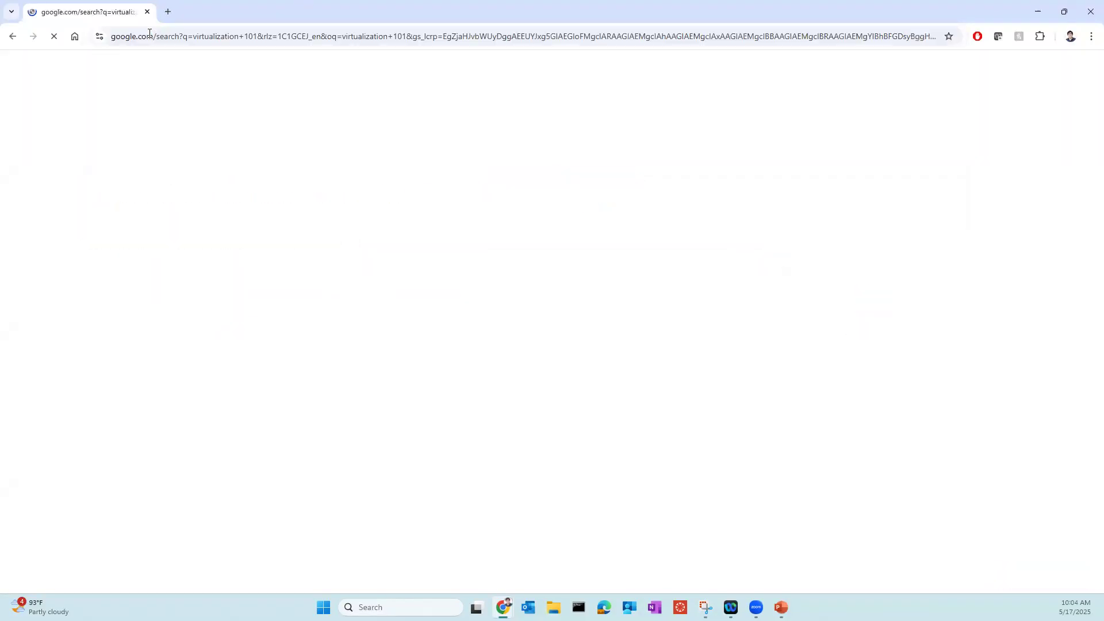
click(201, 183)
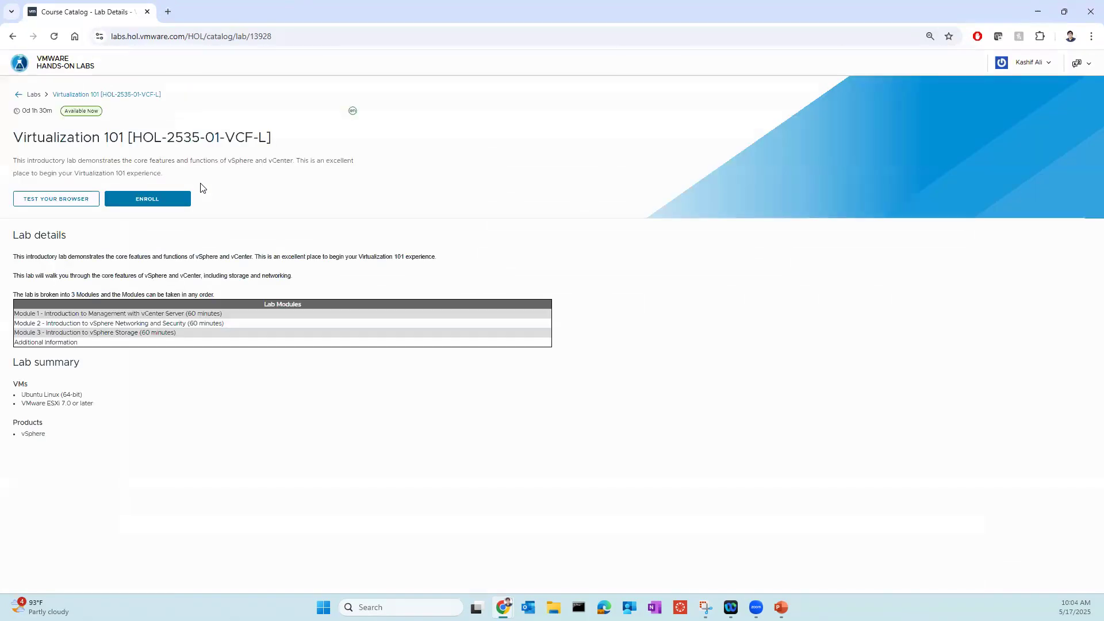
- Enroll in the Virtualization 101 [HOL-2535-01-VCF-L] lab and start it
click(183, 201)
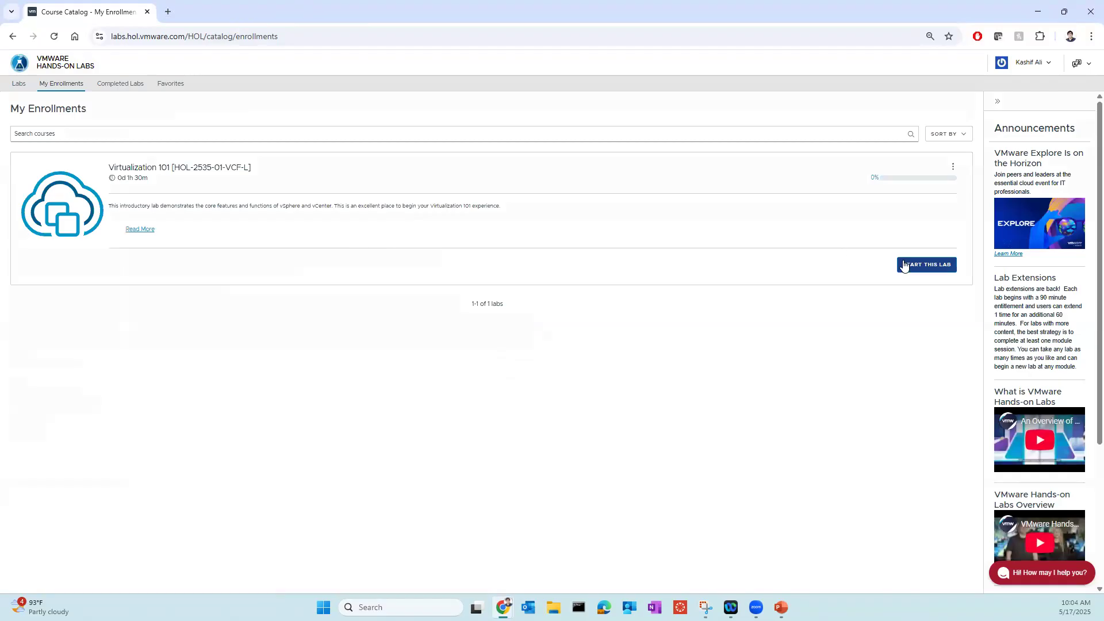
click(834, 303)
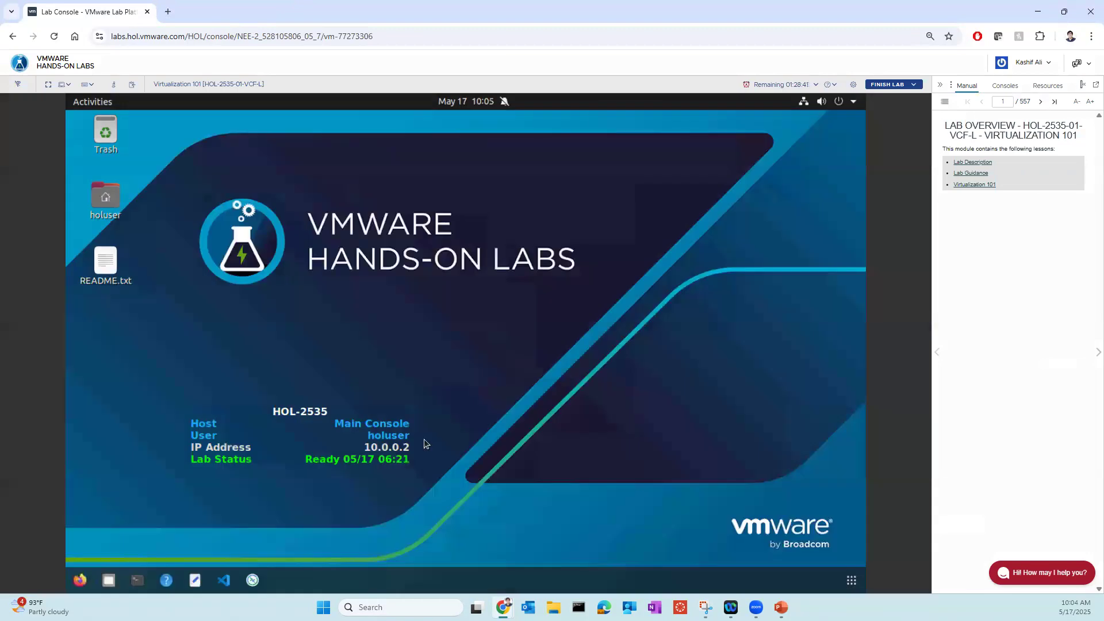
- Launch Firefox on the lab desktop and open the vcsa-01a.vcf.sddc.lab vSphere Client from the Region A bookmarks
click(80, 580)
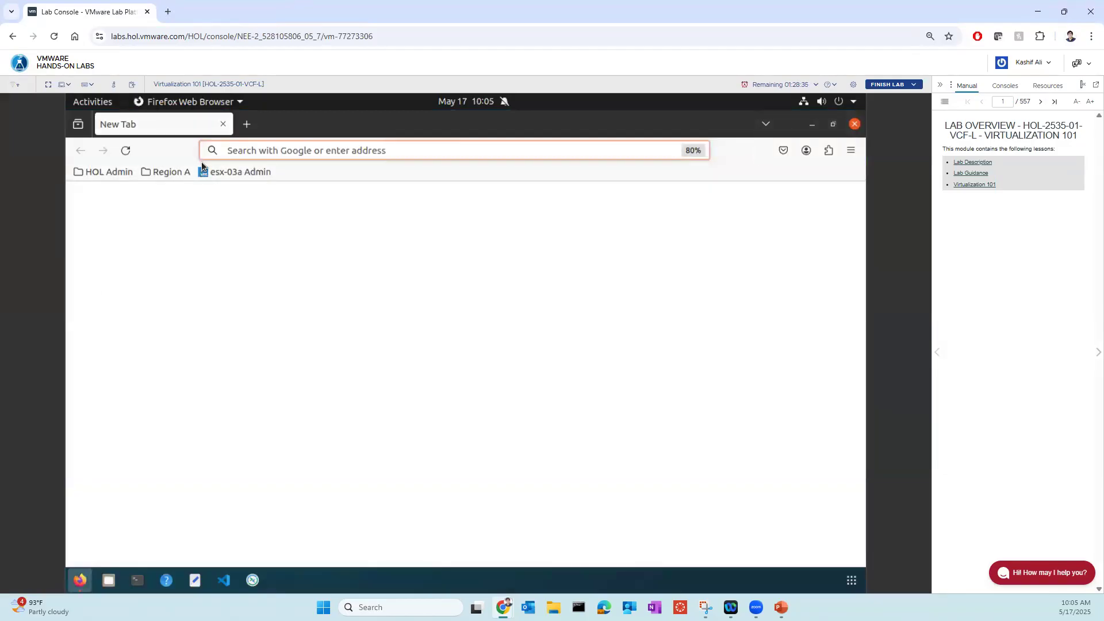
click(174, 172)
click(185, 195)
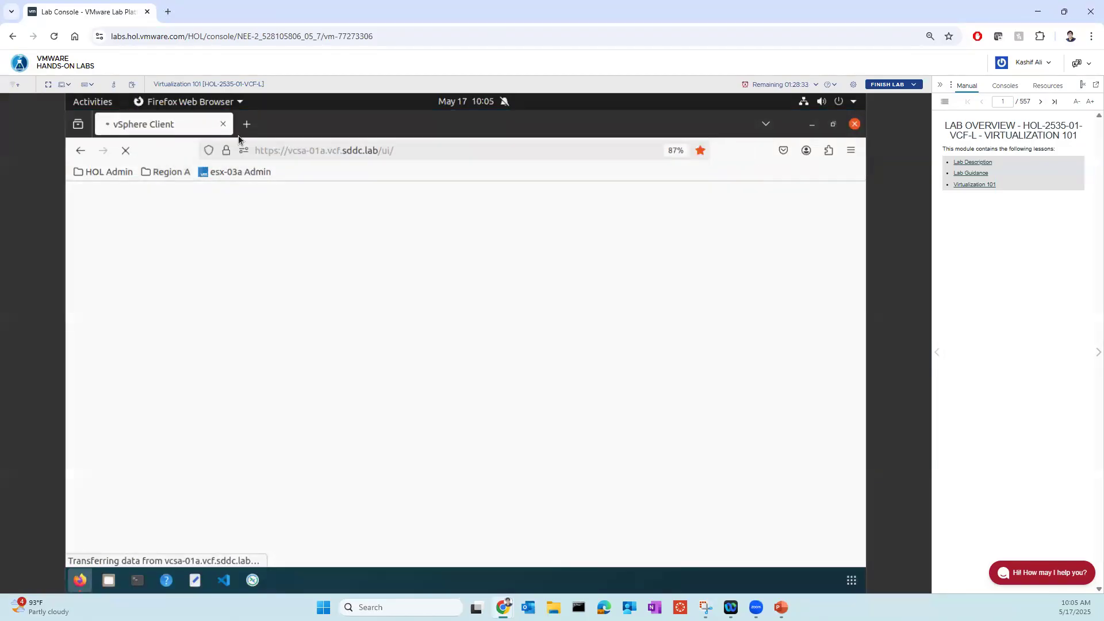
- Open the esx-03a Admin bookmark in a new tab and copy the host name esx-03a.vcf.sddc.lab from its address
click(243, 126)
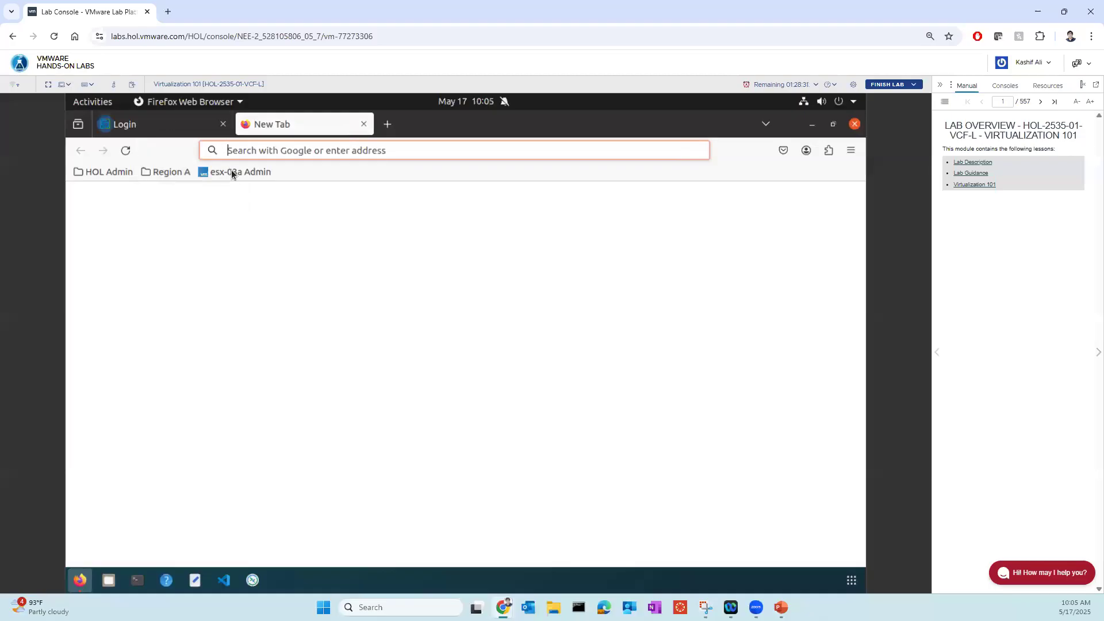
click(278, 175)
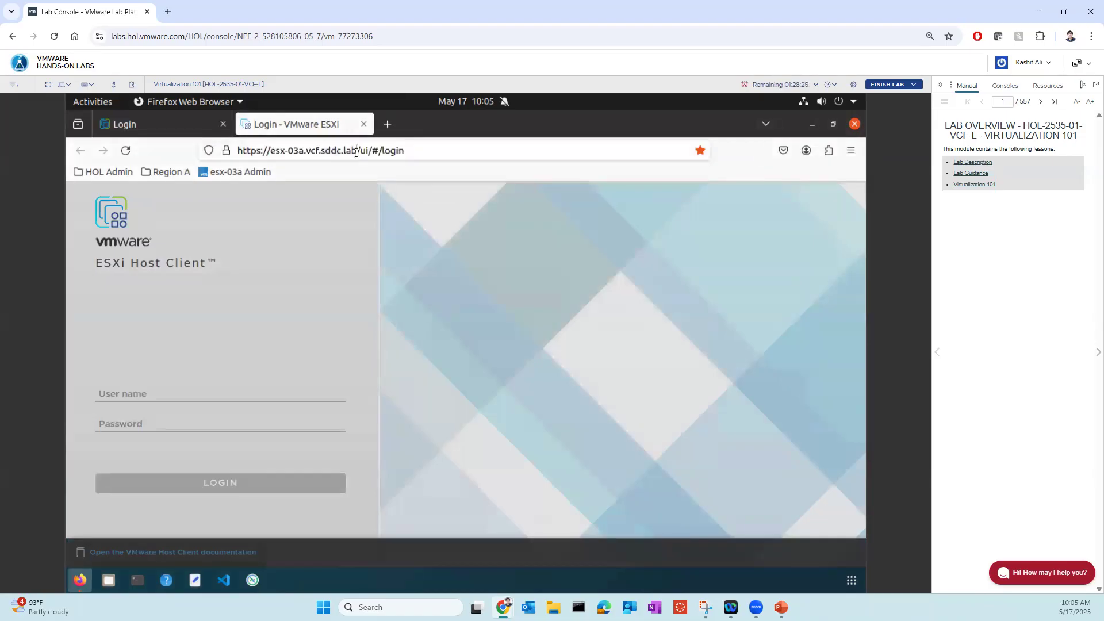
click(358, 153)
click(356, 150)
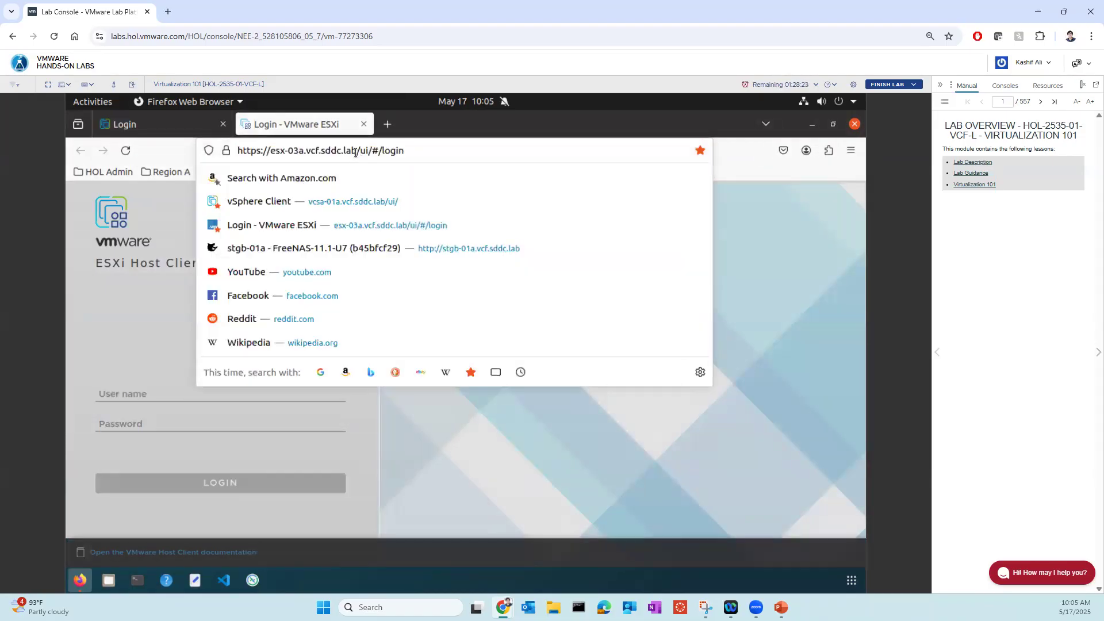
drag(356, 151, 269, 151)
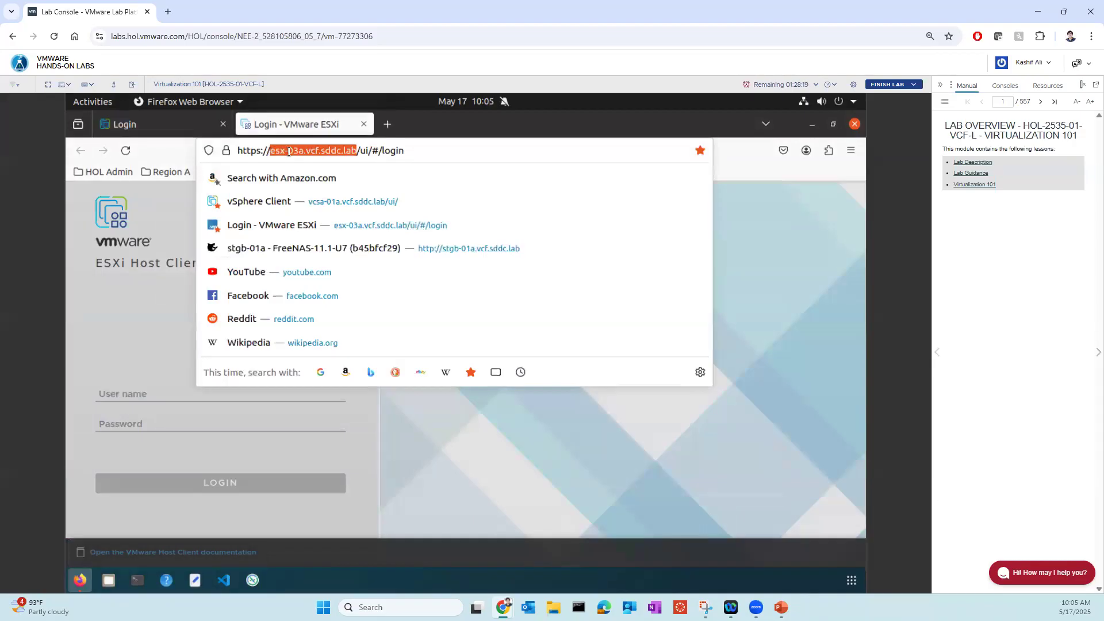
right_click(292, 158)
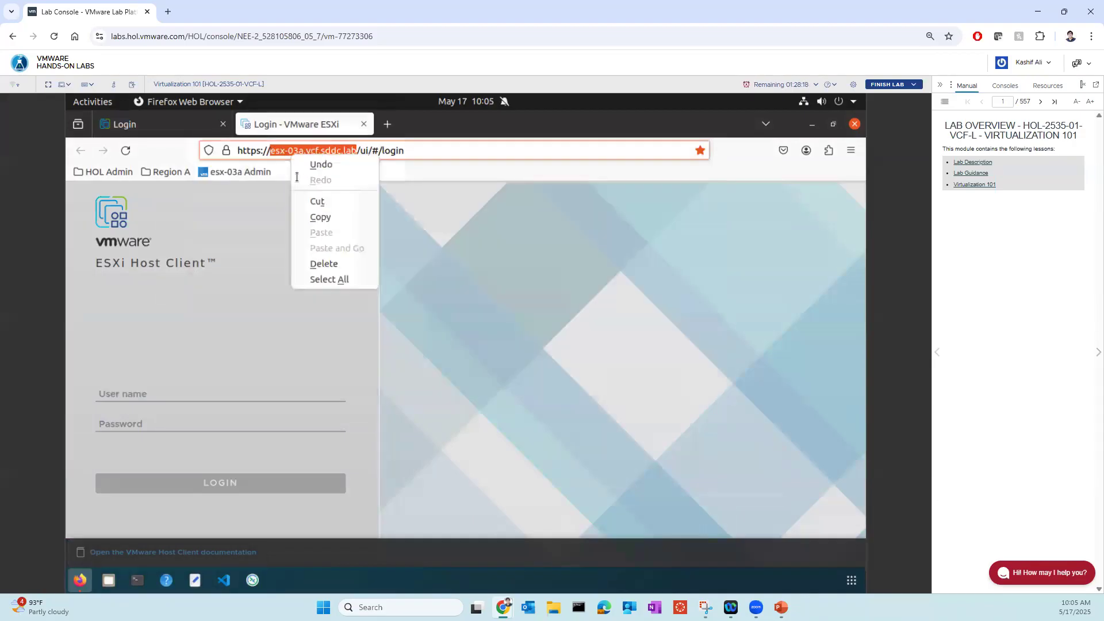
click(321, 217)
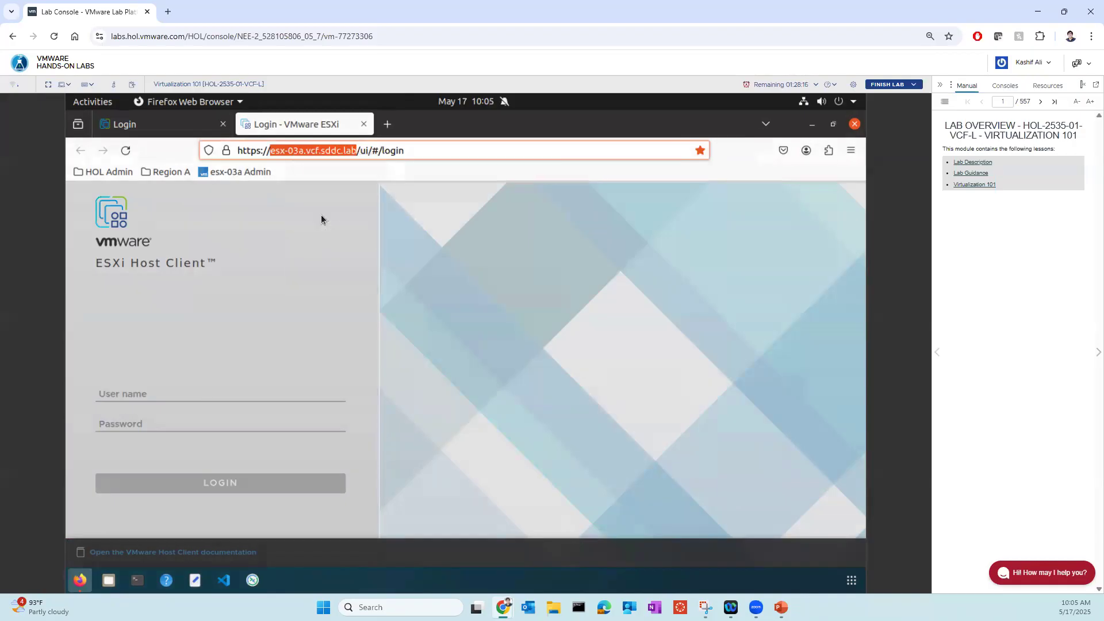
- Log in to the vSphere Client with the prefilled administrator credentials, then dismiss the add-on warning and collapse the recent tasks
click(165, 122)
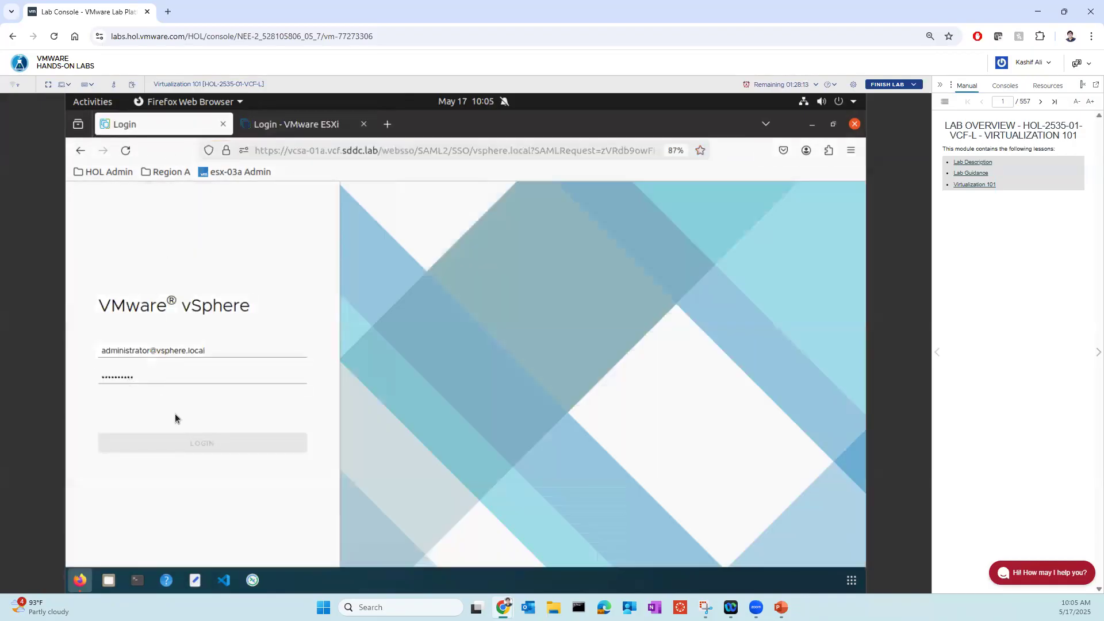
click(180, 374)
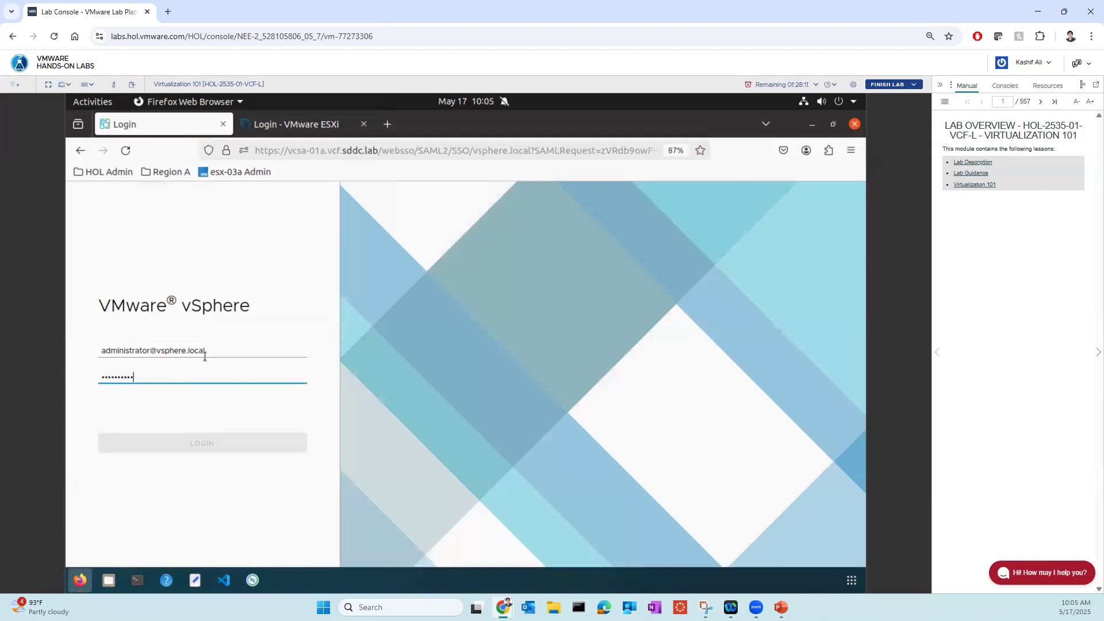
click(205, 356)
click(194, 373)
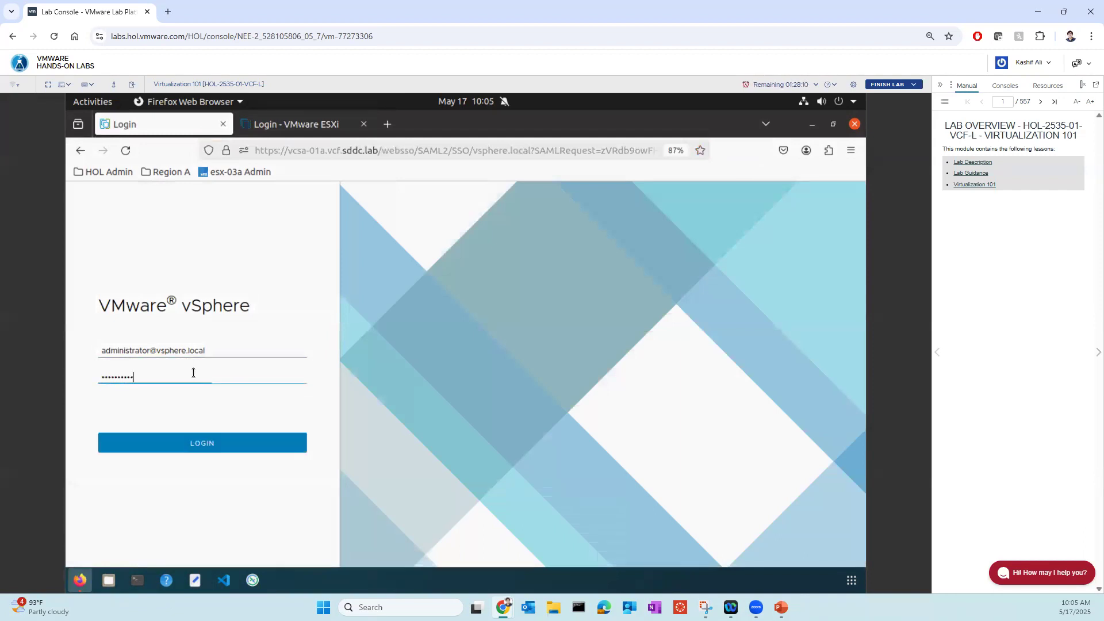
click(184, 445)
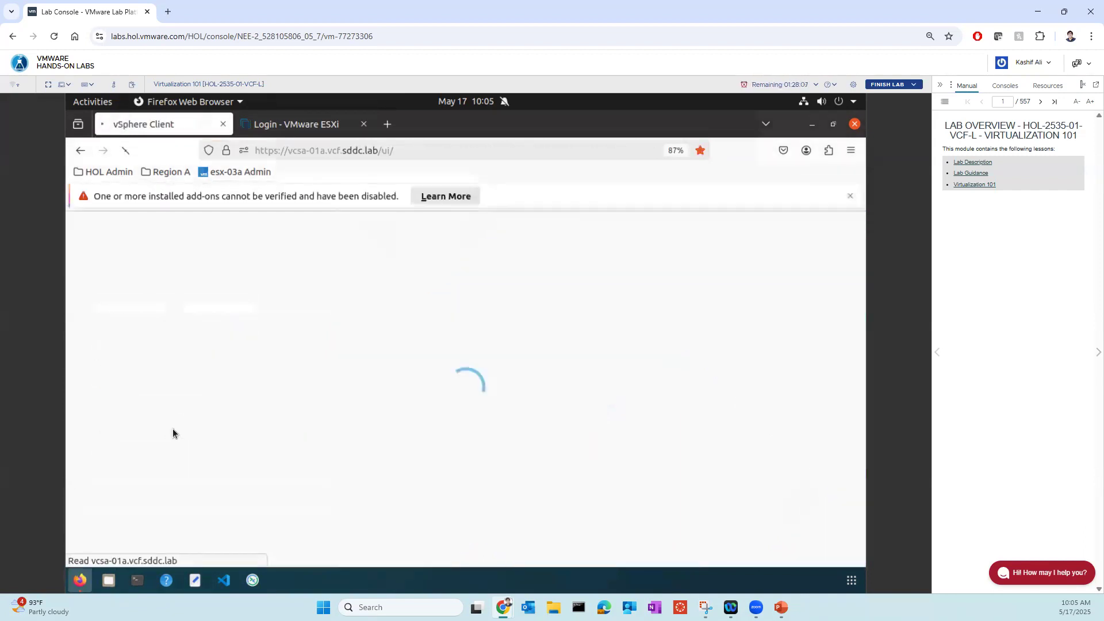
click(850, 195)
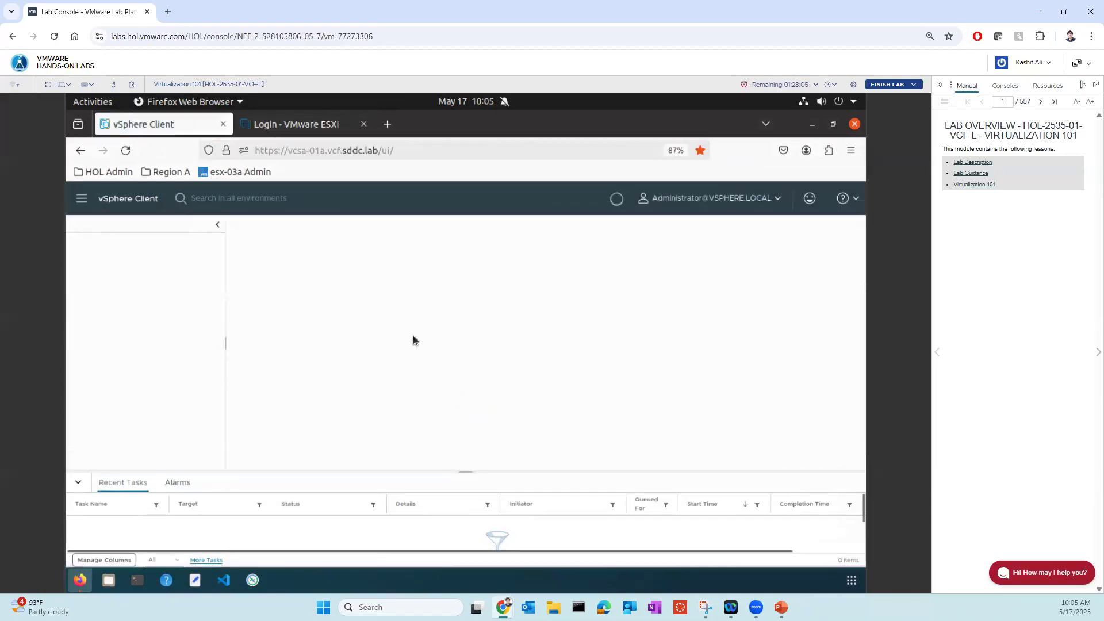
click(77, 484)
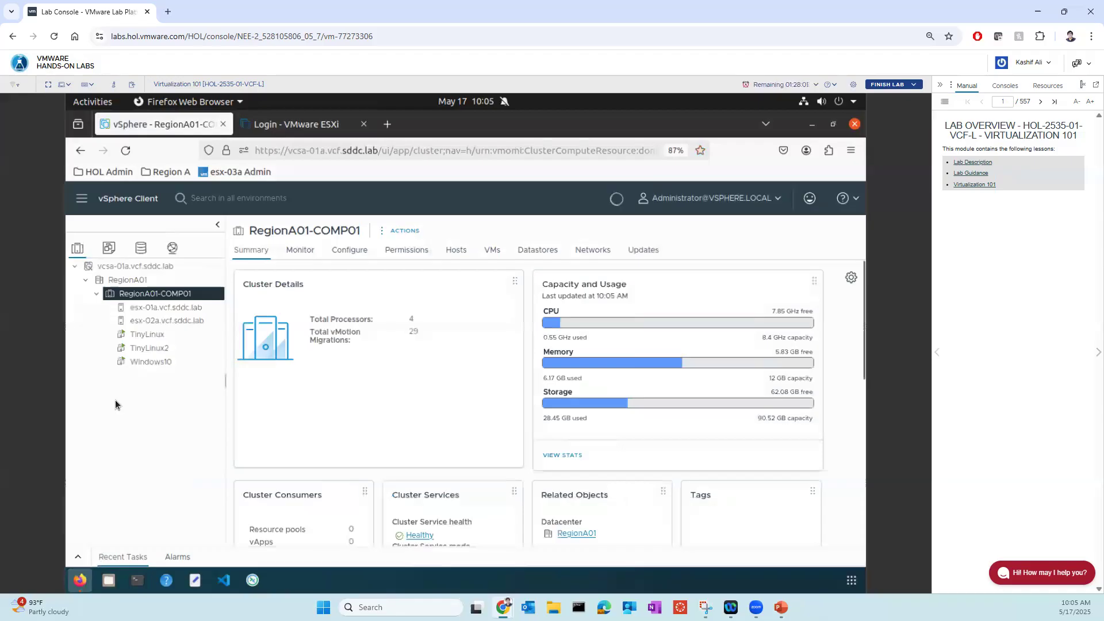
- Start adding a new host to the RegionA01-COMP01 cluster, pasting esx-03a.vcf.sddc.lab as its FQDN and setting the user name to root
right_click(172, 295)
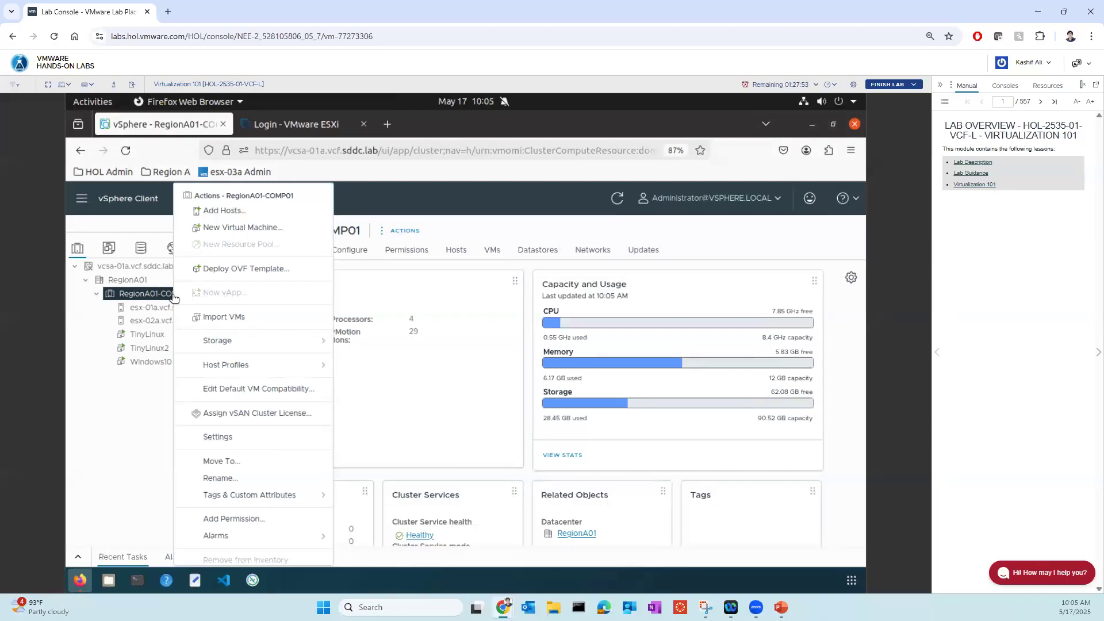
click(223, 211)
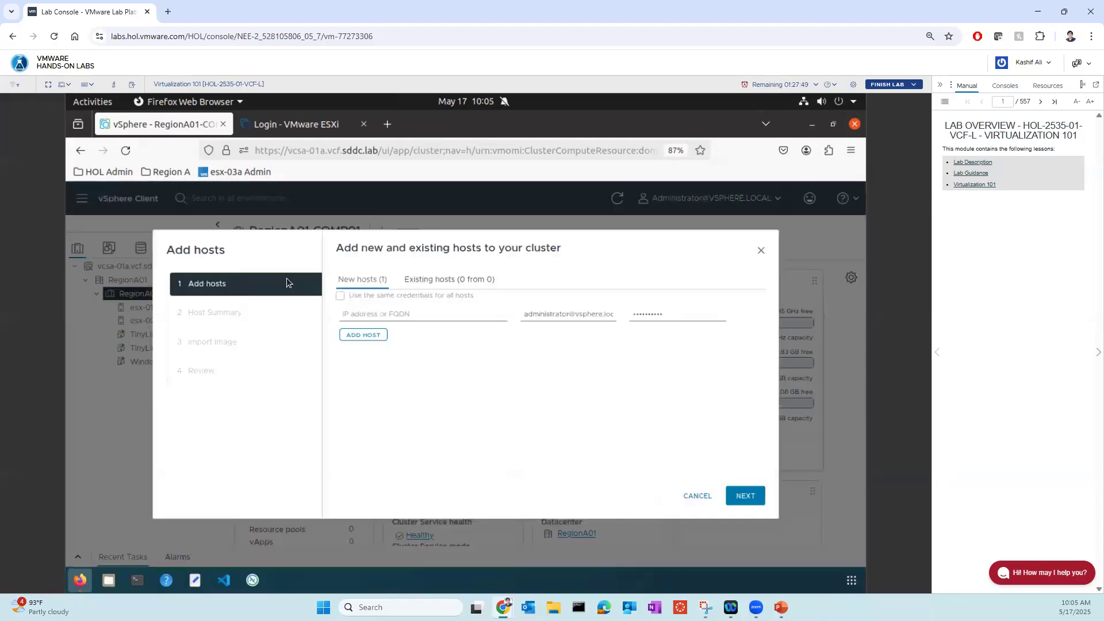
click(364, 316)
right_click(364, 316)
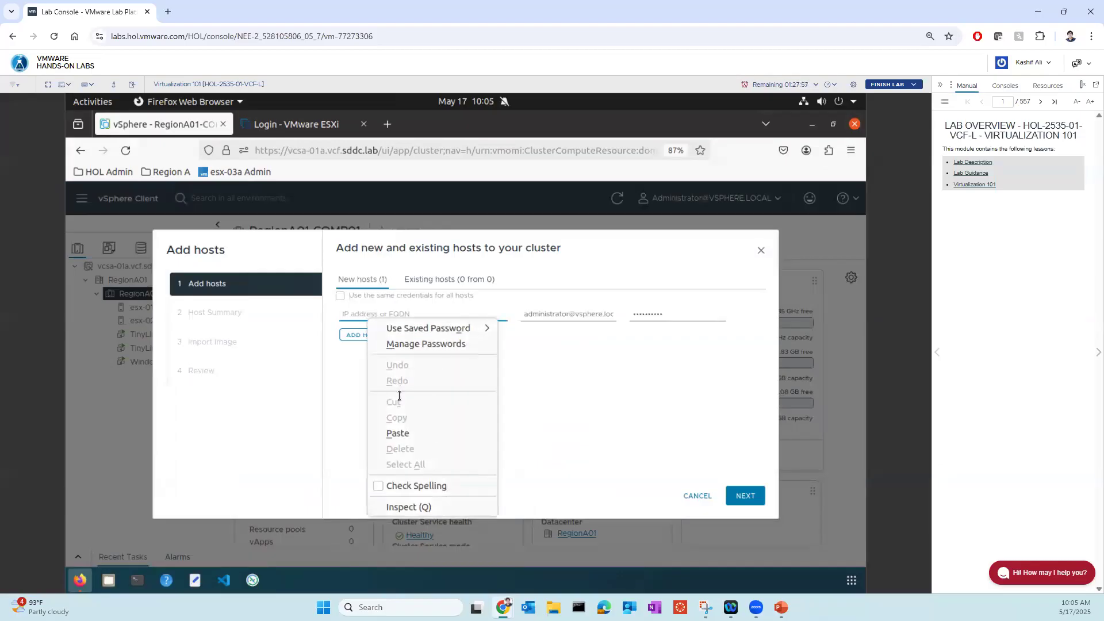
click(397, 434)
click(561, 313)
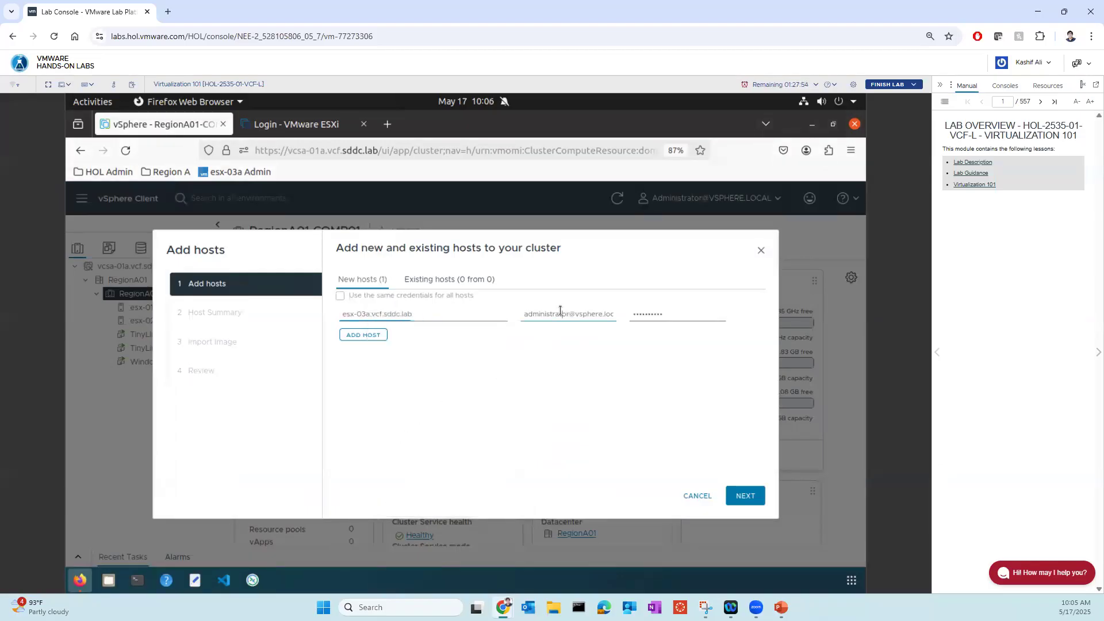
key(ctrl+a)
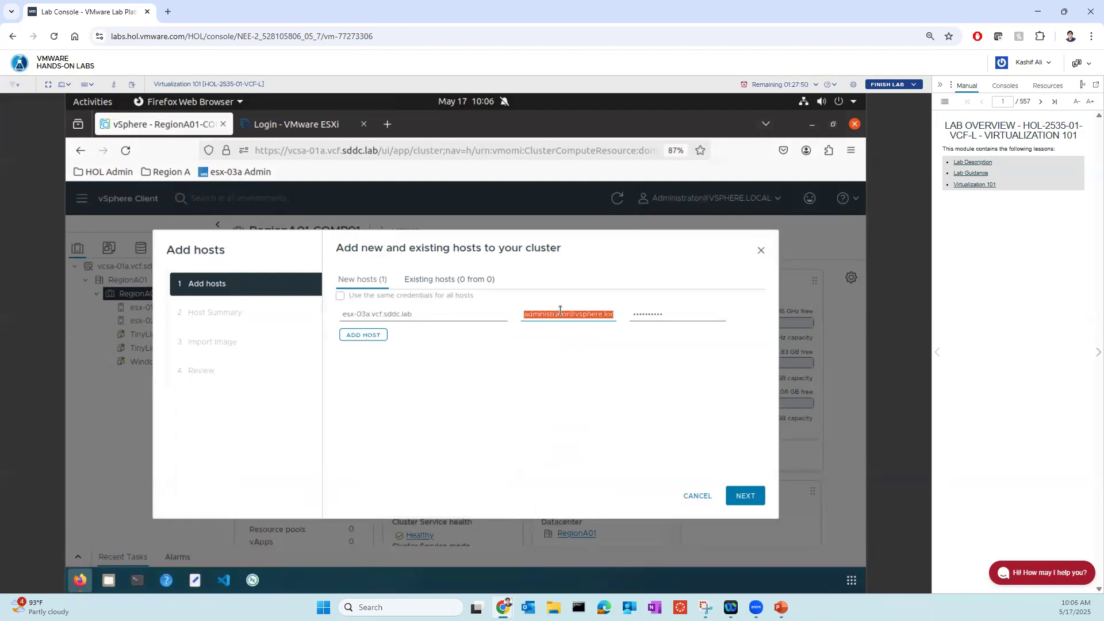
text(root)
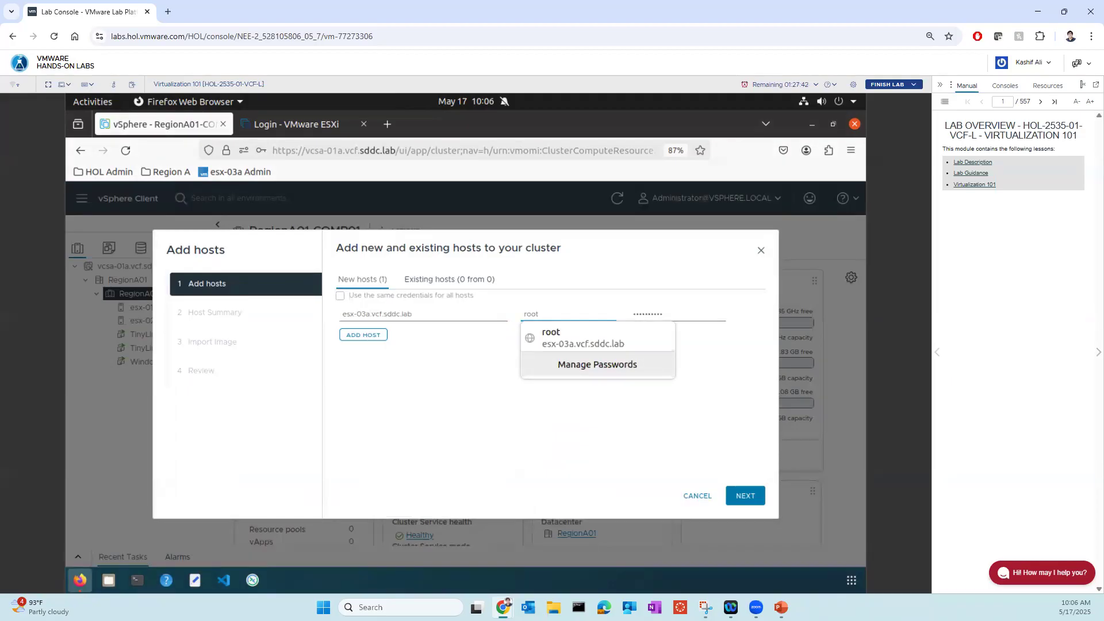
click(469, 439)
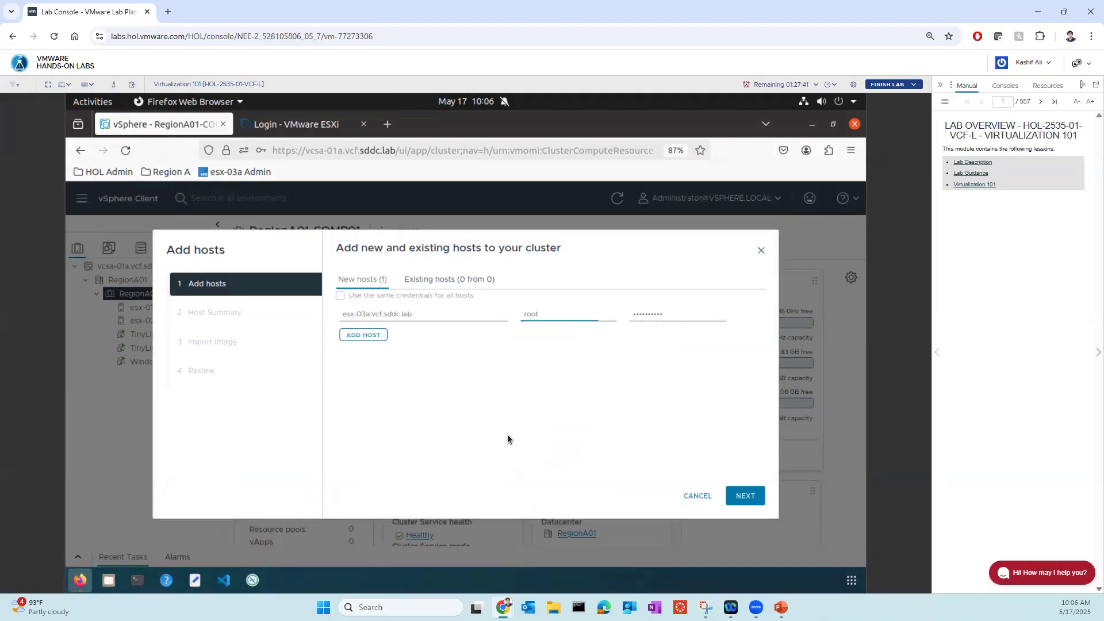
- Proceed through the host summary, image import and review stages and finish adding esx-03a.vcf.sddc.lab to the cluster
click(736, 495)
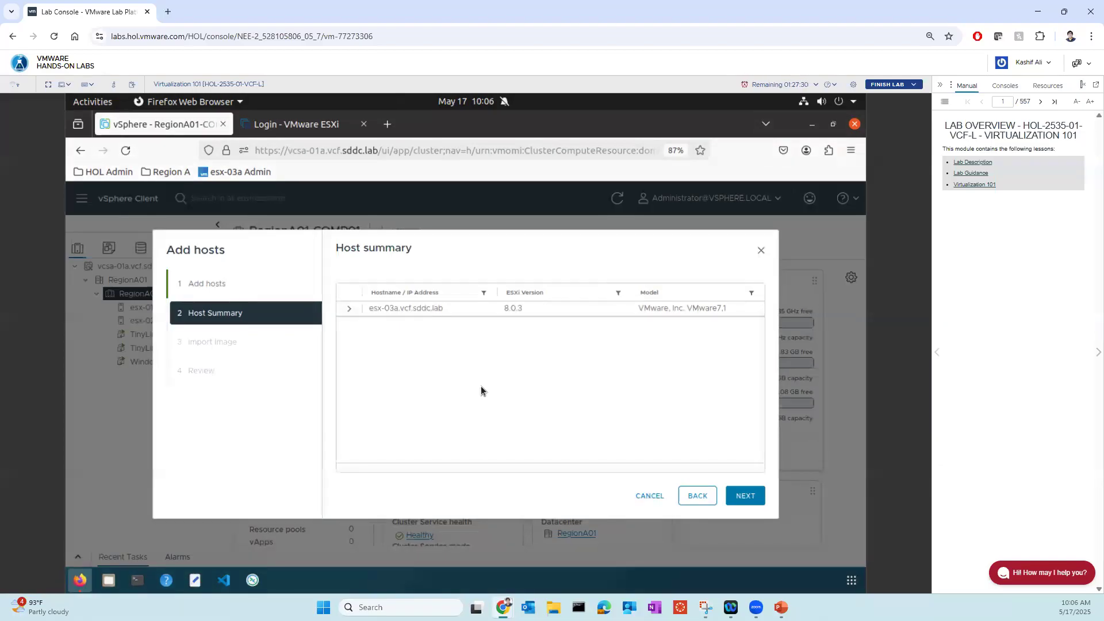
click(742, 500)
click(742, 499)
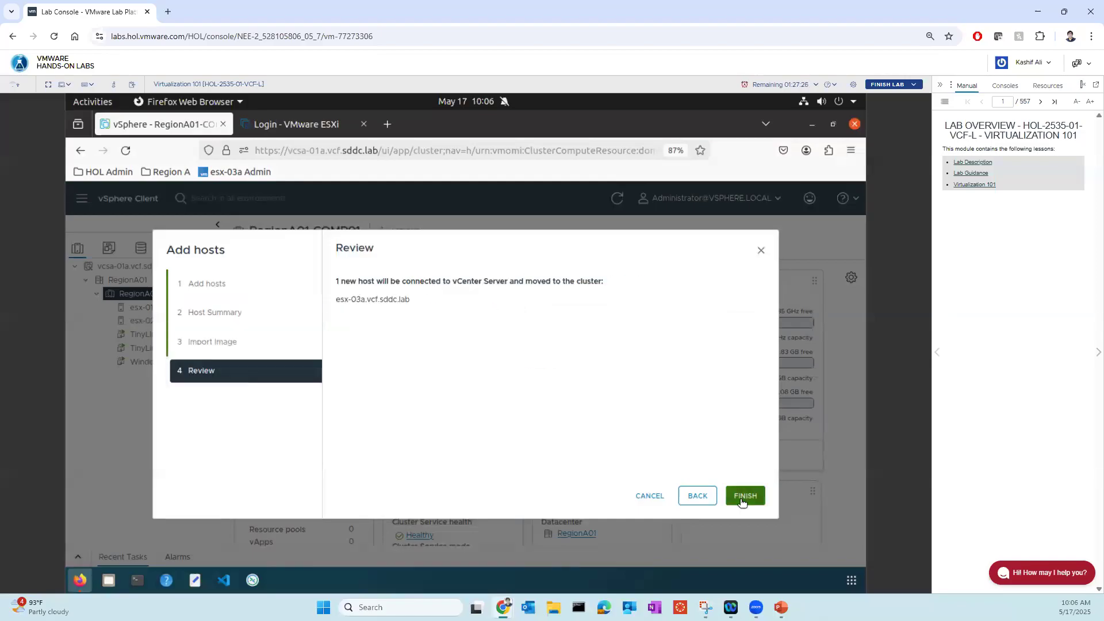
click(742, 500)
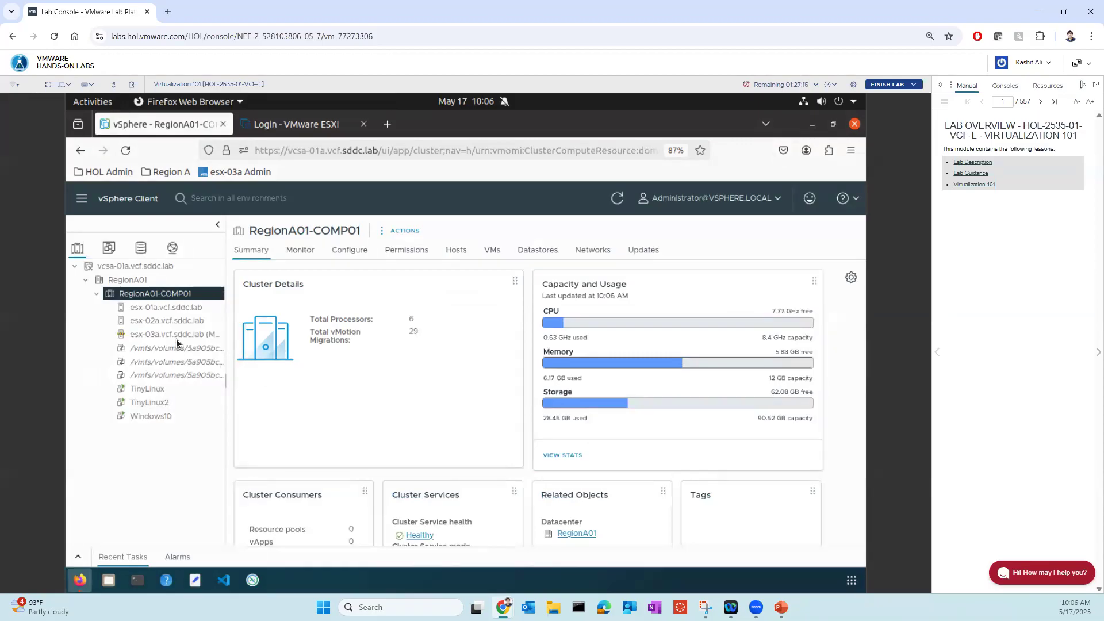
- Take the esx-03a.vcf.sddc.lab host out of maintenance mode
click(179, 334)
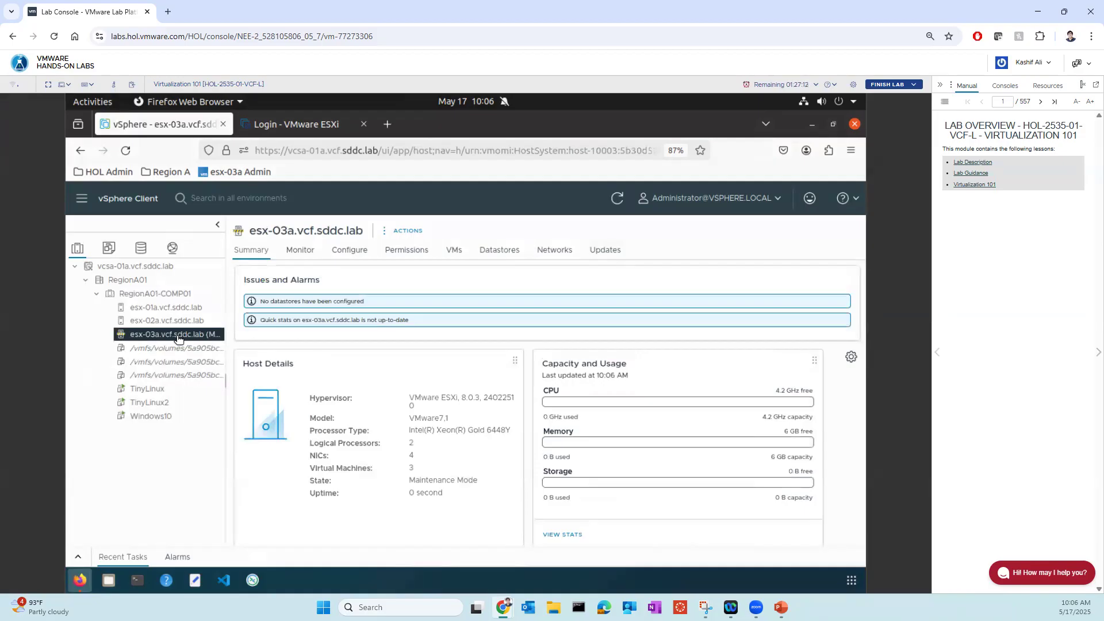
right_click(178, 338)
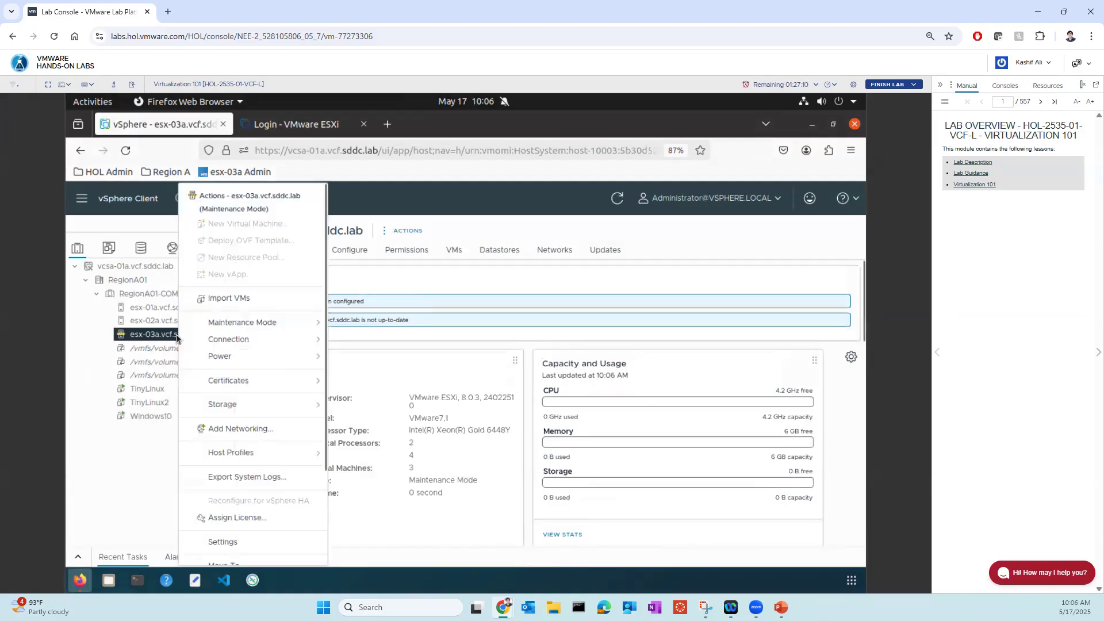
click(251, 329)
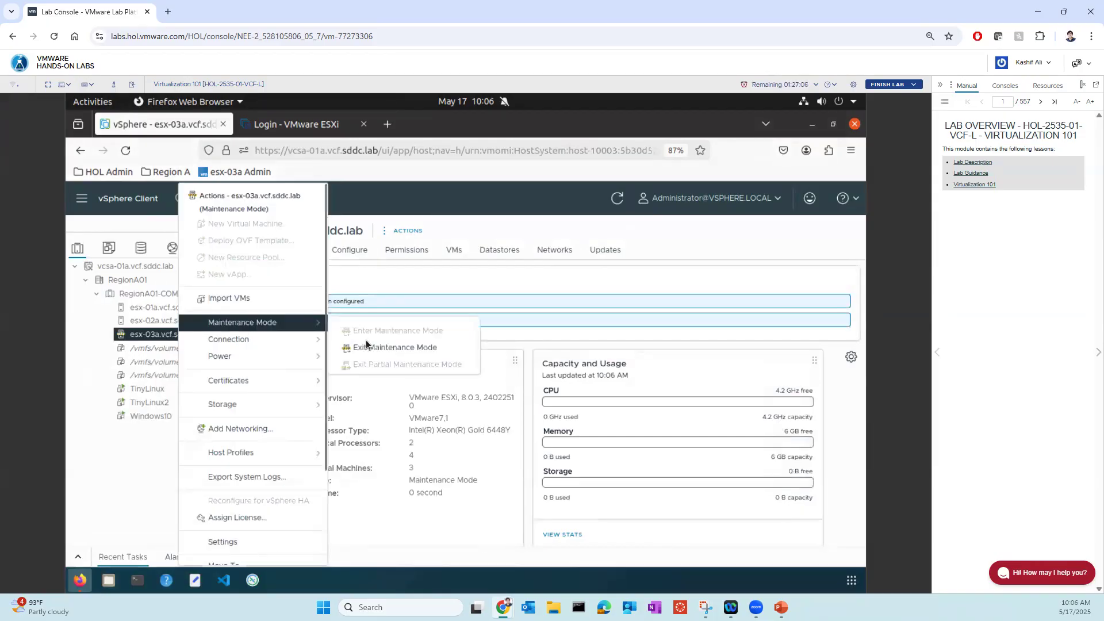
click(368, 345)
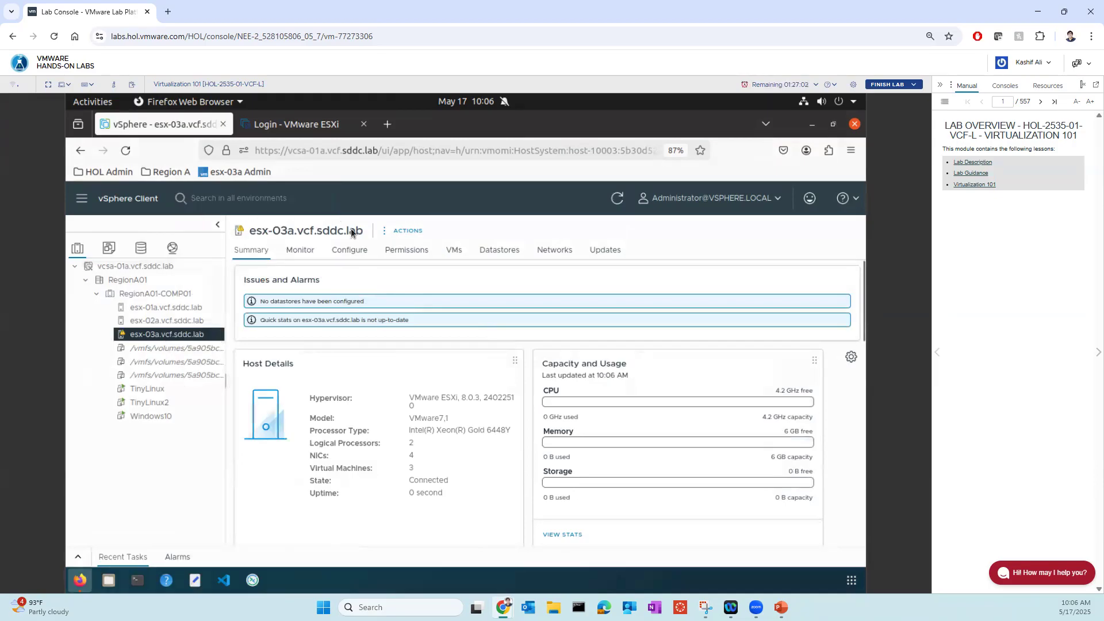
- Log in to the ESXi Host Client of esx-03a.vcf.sddc.lab using the browser's saved root credentials
click(296, 124)
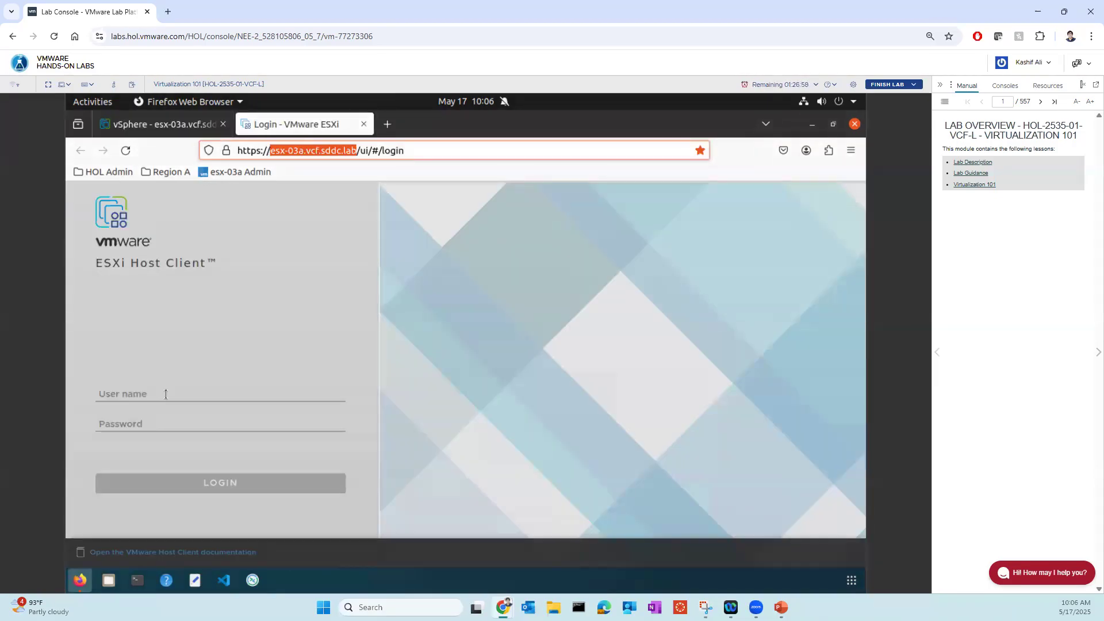
click(128, 402)
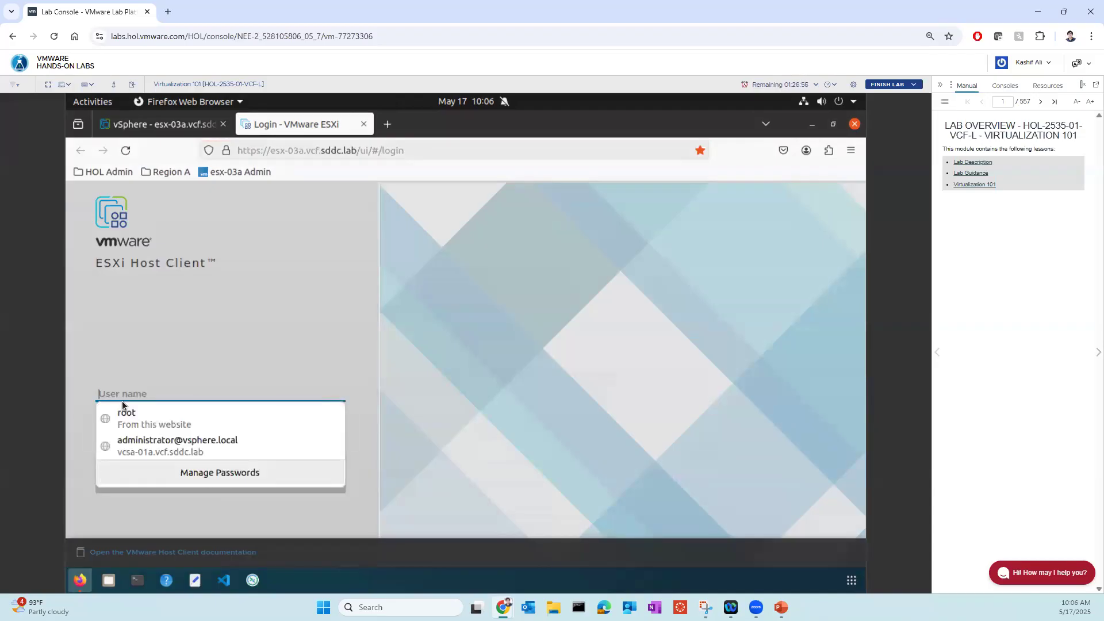
click(123, 416)
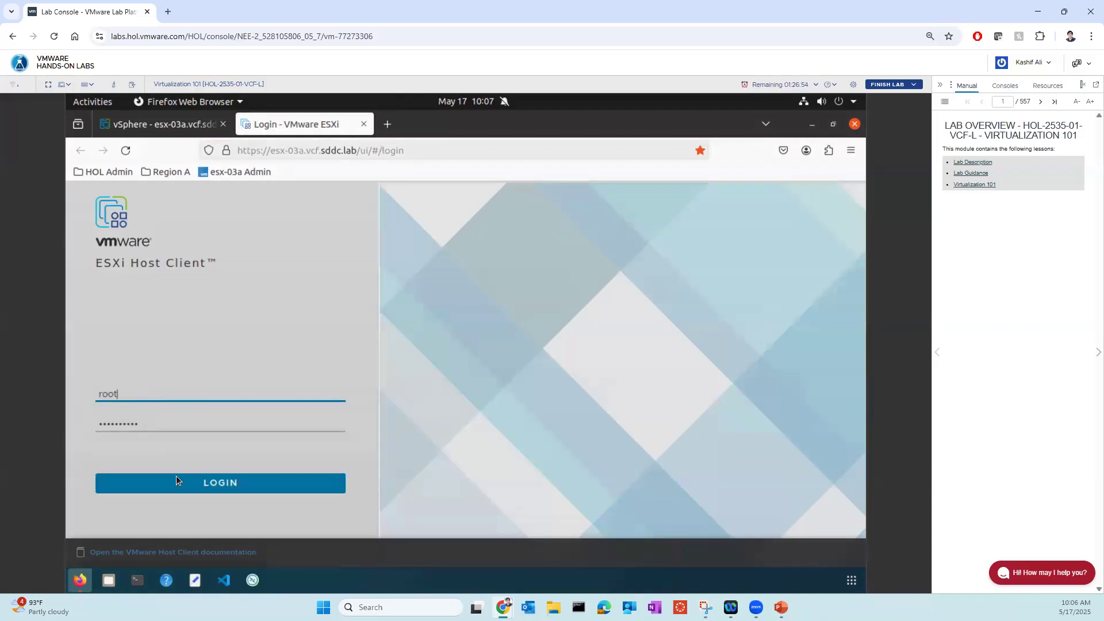
click(181, 485)
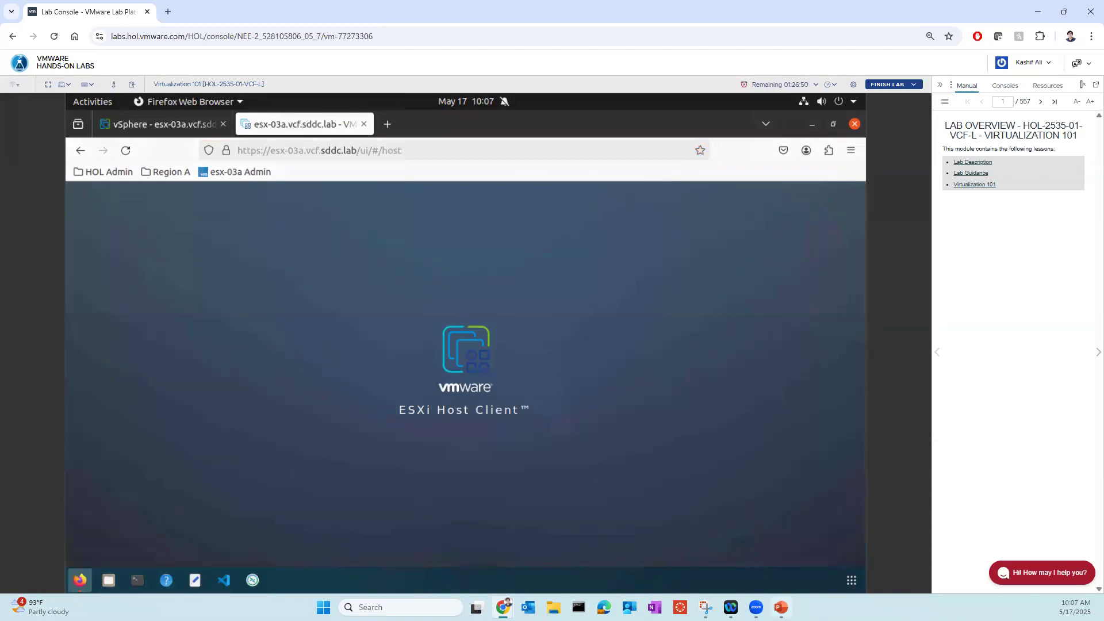
- Switch to the PowerPoint slide show to view the "What is VMware vSphere?" slide
click(781, 608)
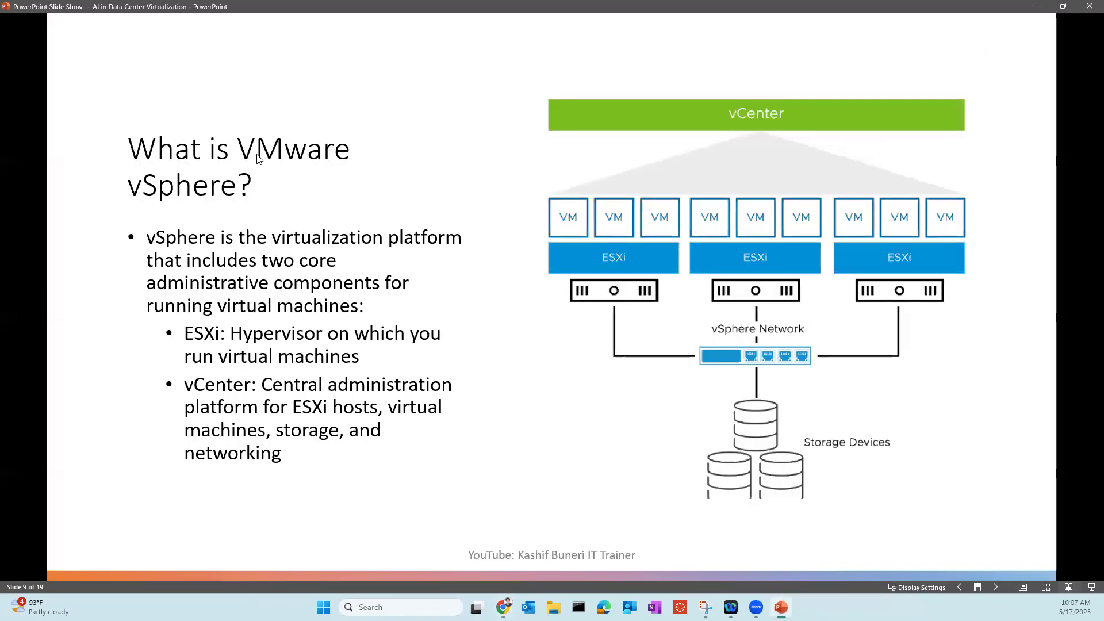
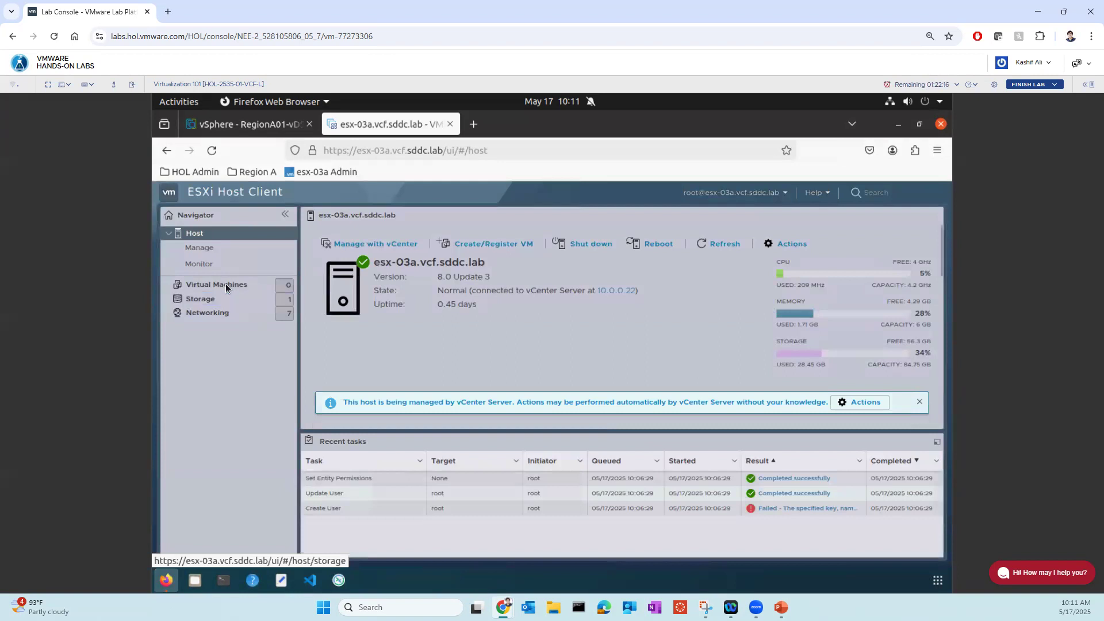
- View the virtual machines list of esx-03a.vcf.sddc.lab, check the PowerPoint vSphere slide, and return to the Host Client
click(242, 287)
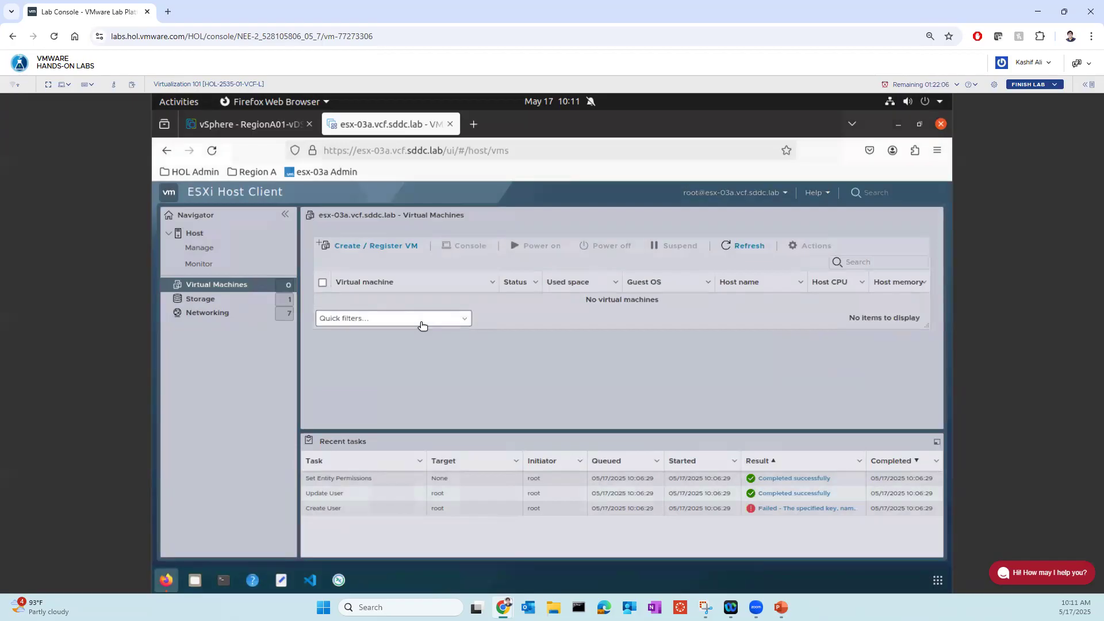
mouse_move(781, 607)
click(791, 568)
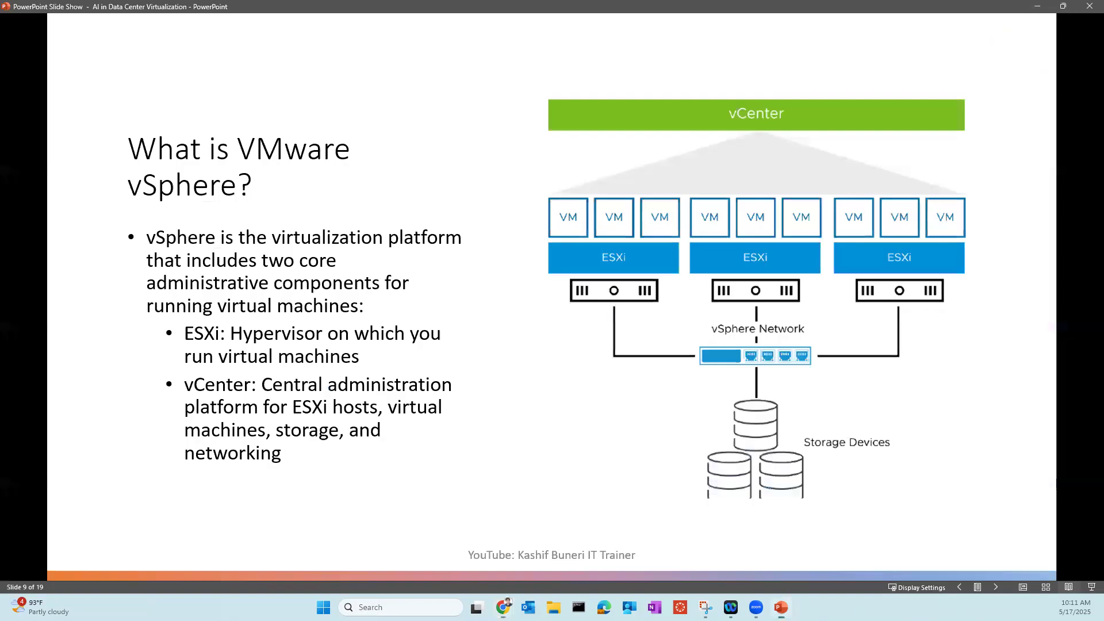
click(781, 607)
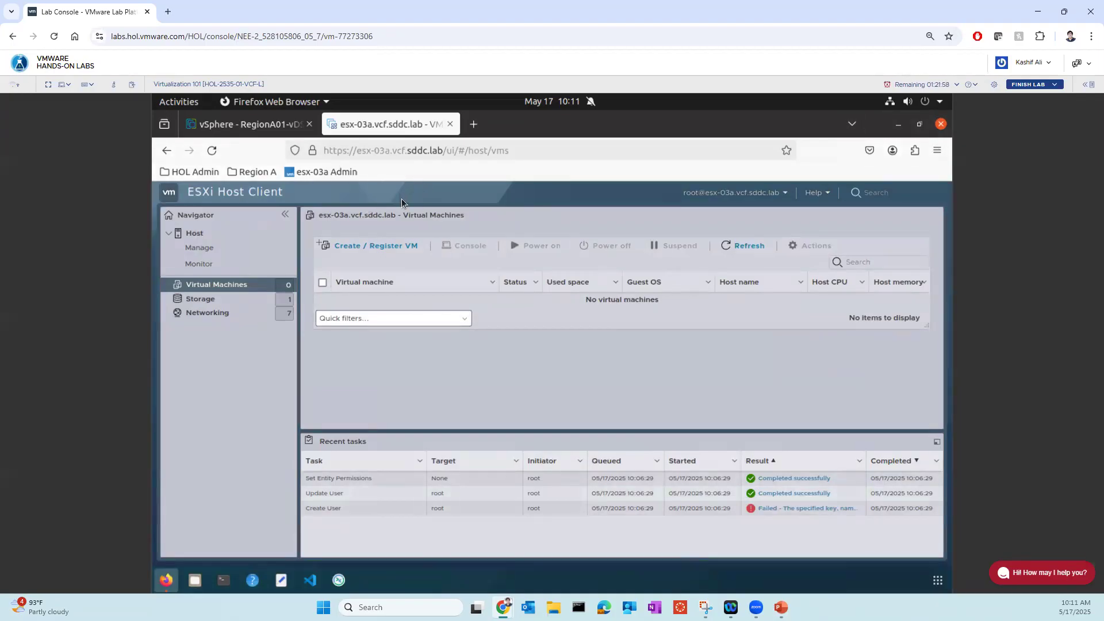
- Show the hosts and clusters inventory in the vSphere Client and mark up the hosts and virtual machines under RegionA01-COMP01
click(261, 126)
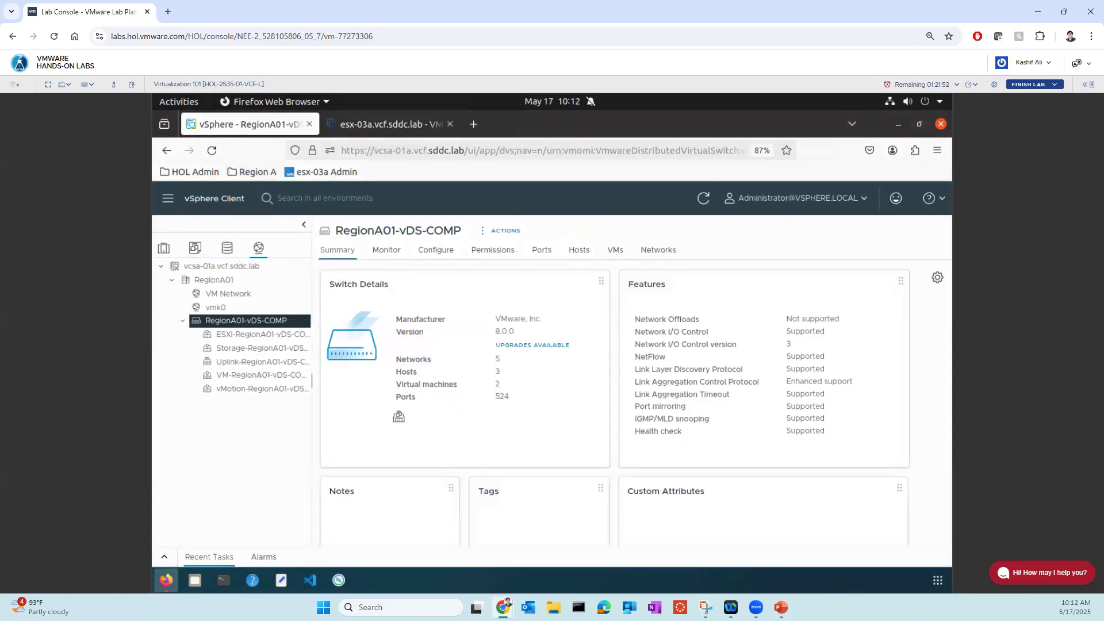
click(165, 255)
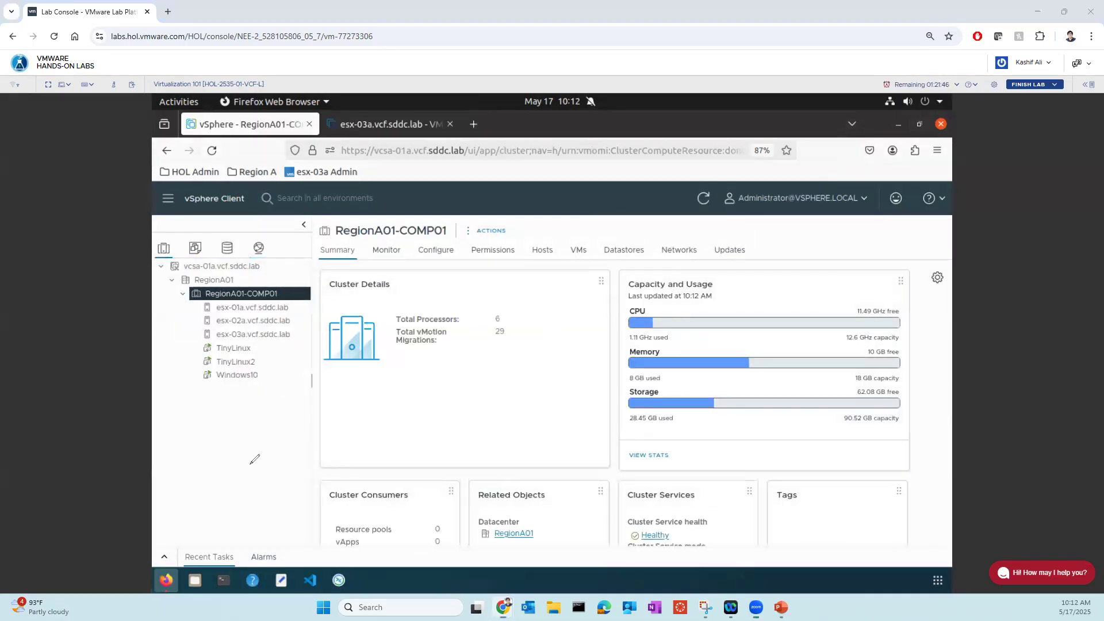
mouse_move(294, 304)
mouse_down()
mouse_move(312, 296)
mouse_move(301, 315)
mouse_move(312, 324)
mouse_up()
mouse_move(198, 304)
mouse_down()
mouse_move(200, 357)
mouse_move(296, 401)
mouse_move(306, 295)
mouse_move(171, 301)
mouse_move(170, 357)
mouse_up()
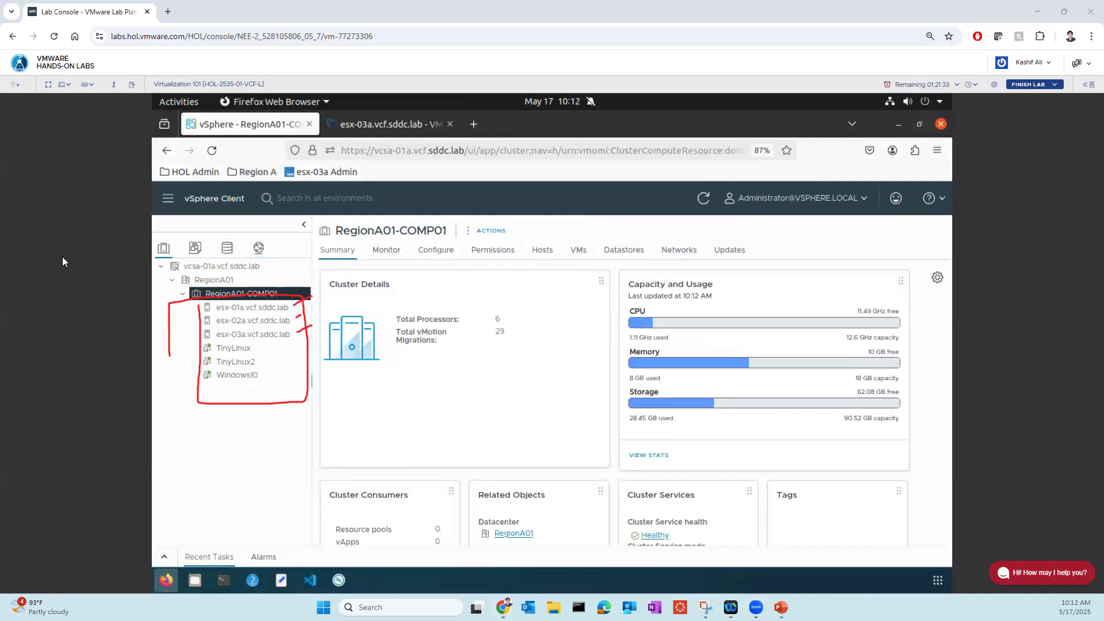
key(Escape)
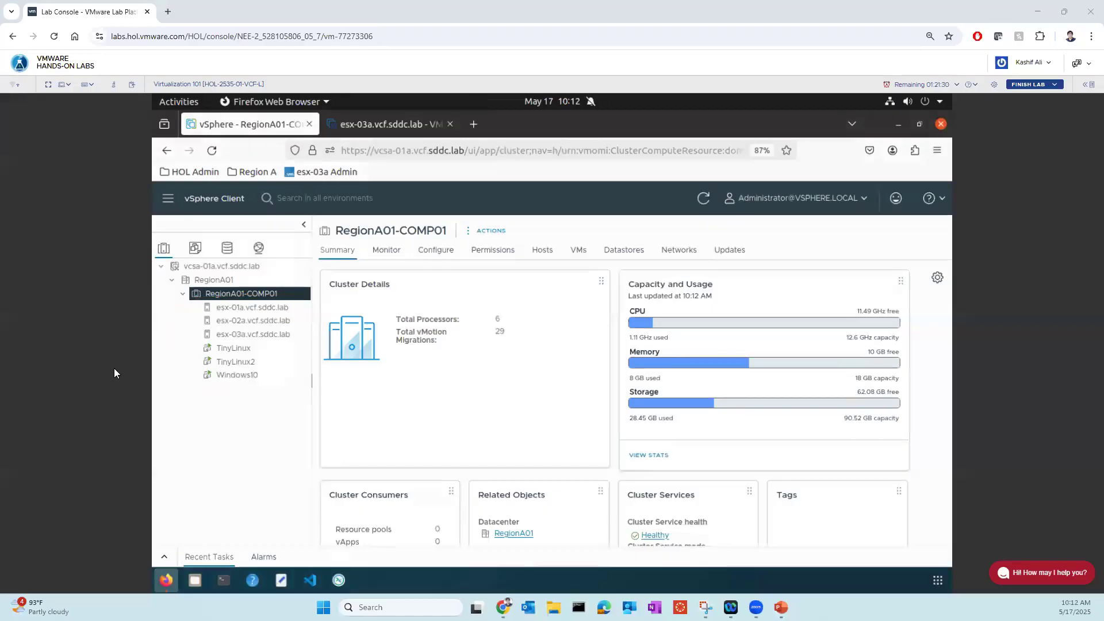
- Launch the Web Console of the Windows10 virtual machine
click(242, 376)
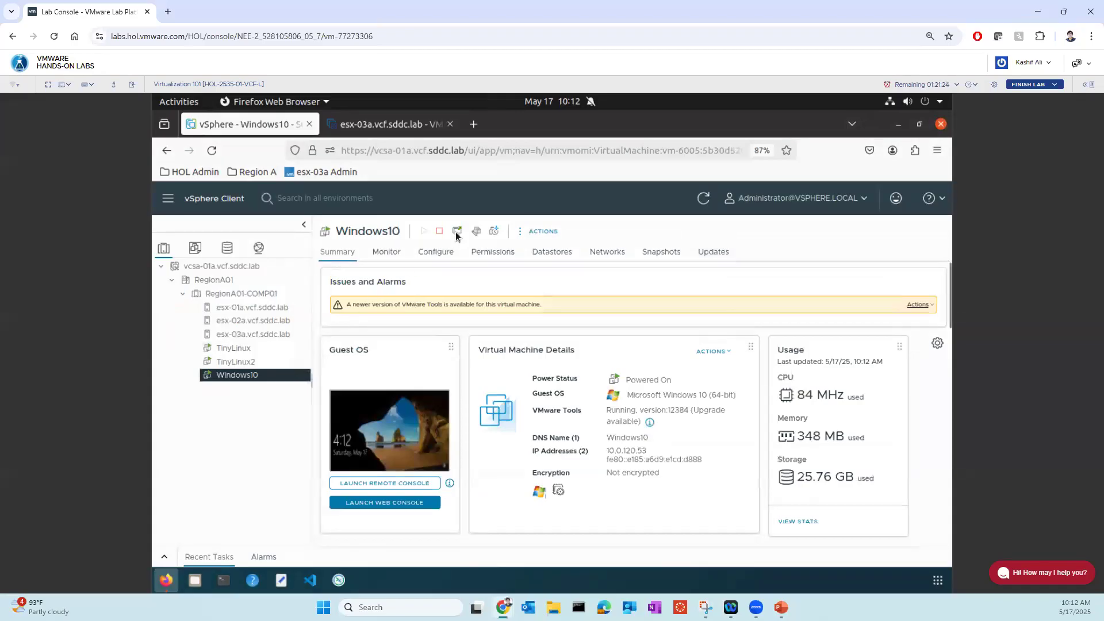
click(457, 232)
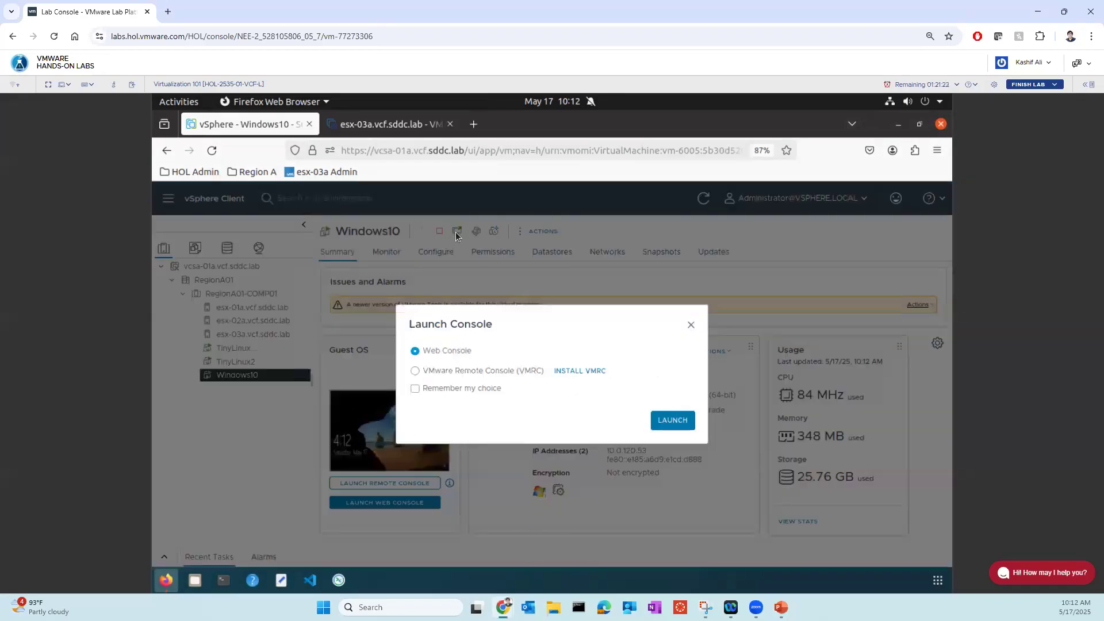
click(673, 422)
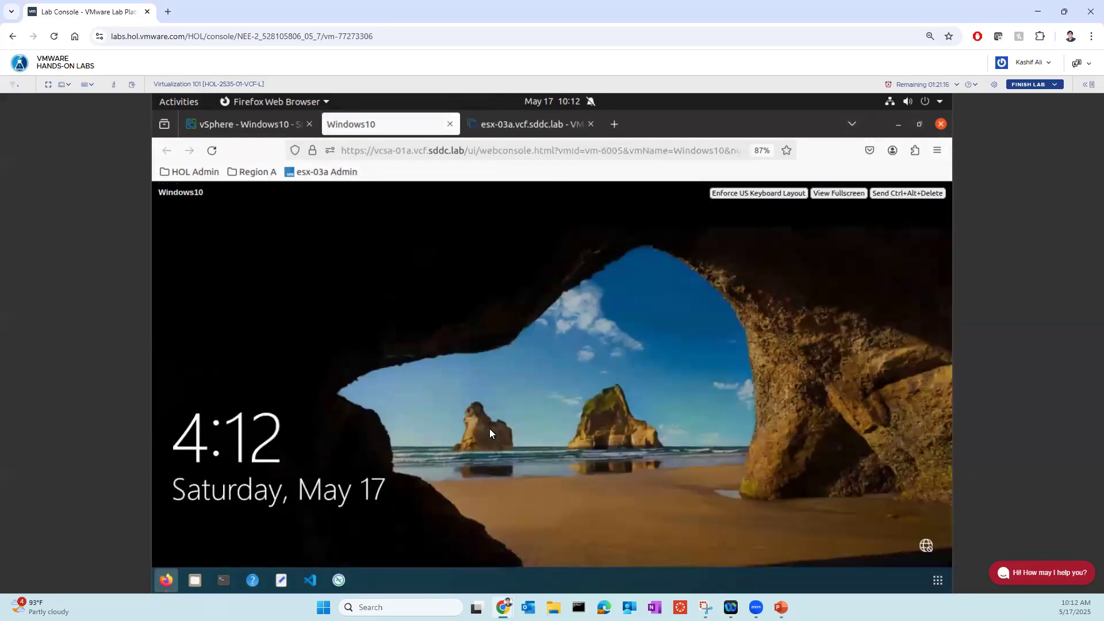
- Sign in to the Windows10 virtual machine as holuser by entering the account password
click(523, 434)
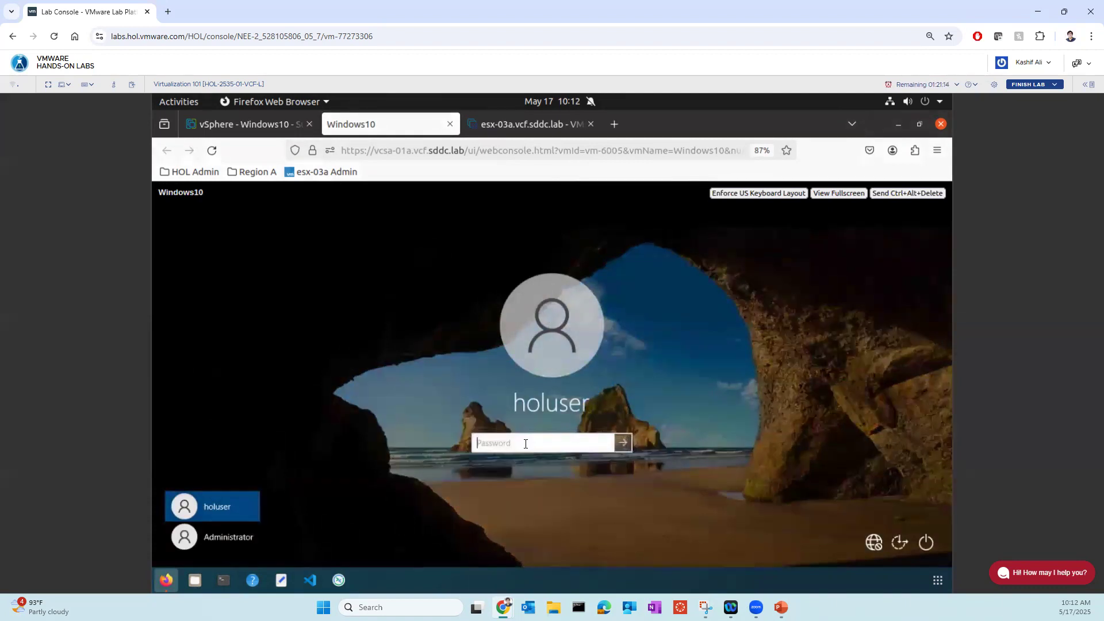
text(••ware123!)
key(BackSpace)
key(BackSpace)
key(BackSpace)
key(BackSpace)
key(BackSpace)
key(BackSpace)
key(BackSpace)
key(BackSpace)
key(BackSpace)
key(BackSpace)
key(BackSpace)
text(V)
key(BackSpace)
text(VMware1!3!)
key(Return)
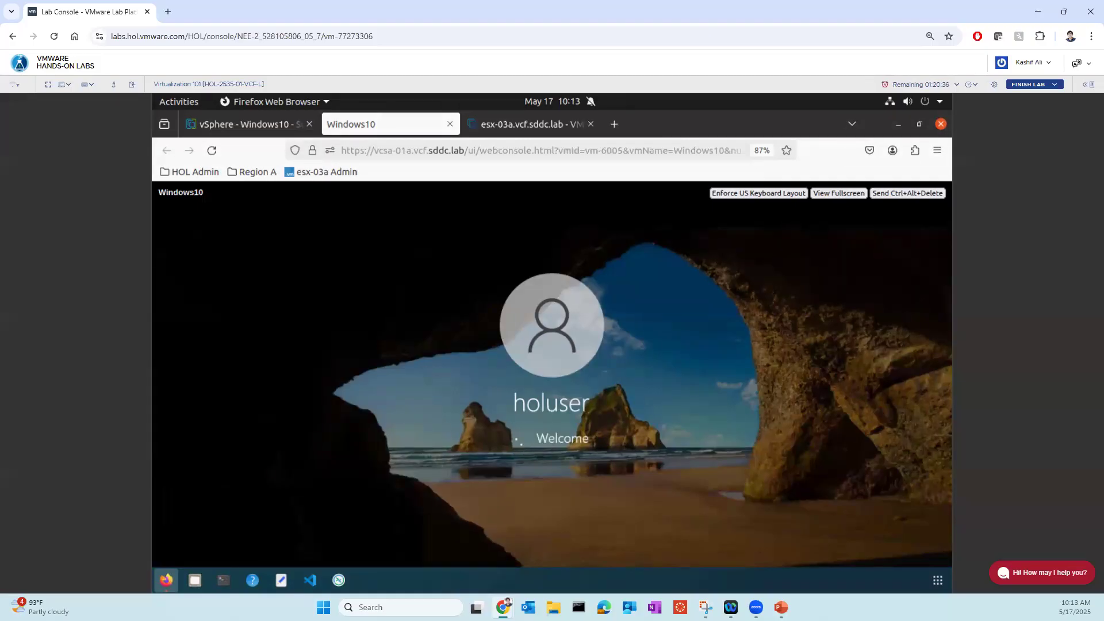
- Examine the Windows10 summary and related objects in the vSphere Client, marking which ESXi host the virtual machine runs on
click(250, 123)
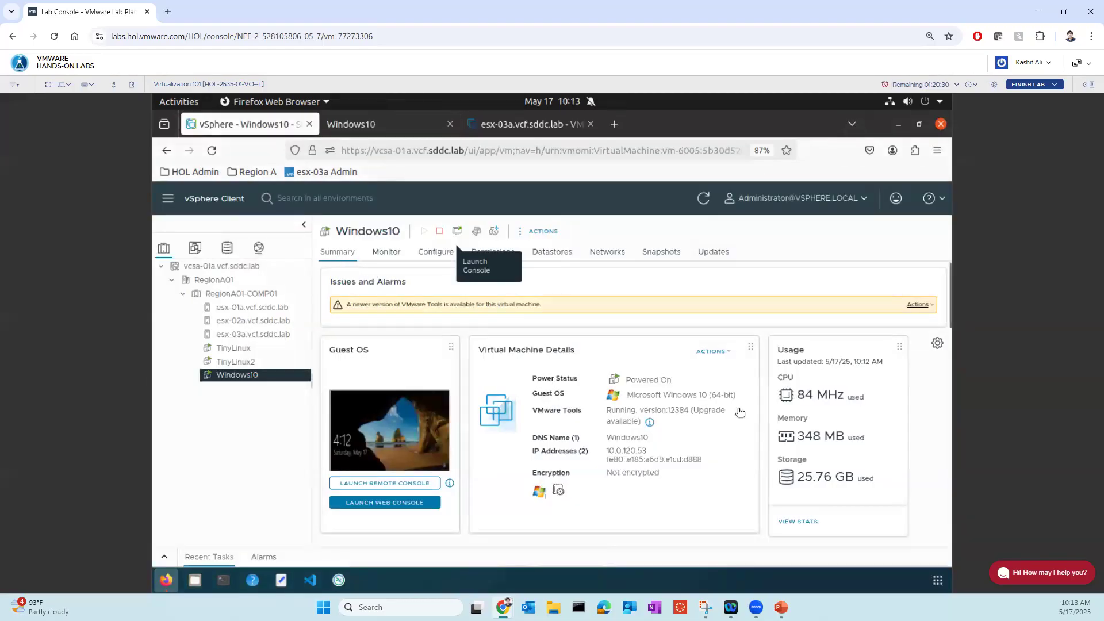
scroll(737, 413, down, 2)
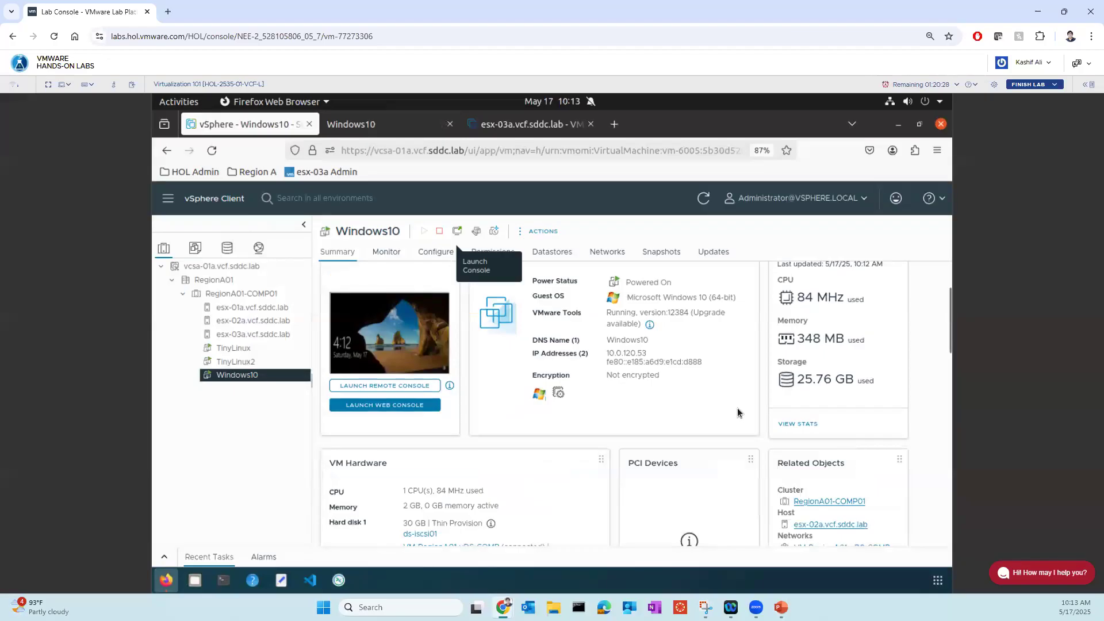
scroll(595, 402, down, 1)
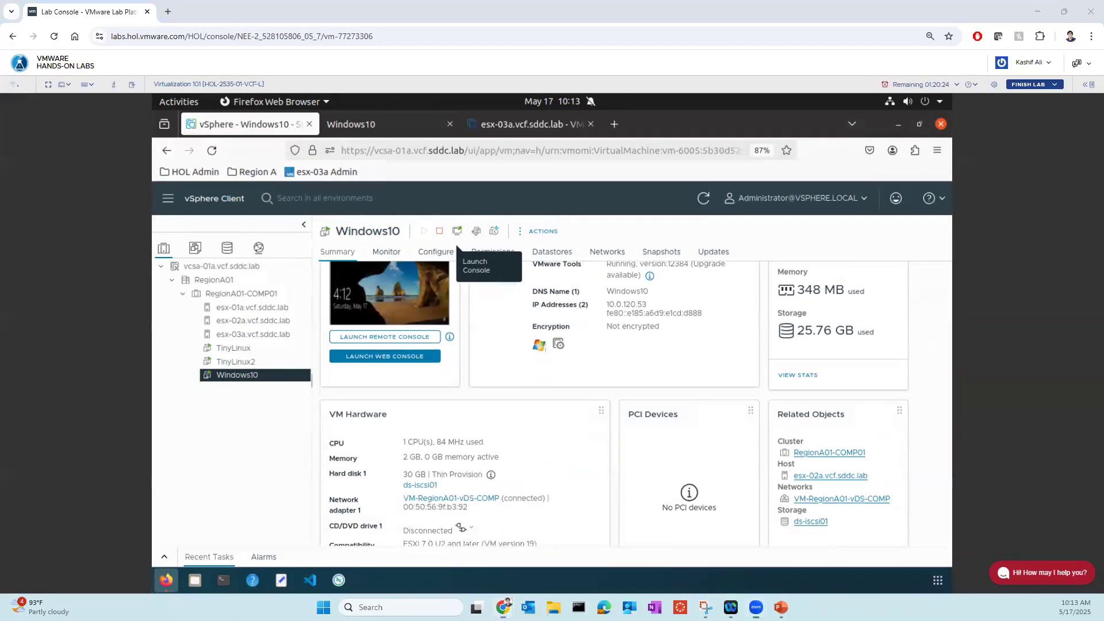
mouse_move(266, 371)
mouse_down()
mouse_move(213, 387)
mouse_move(264, 364)
mouse_move(179, 372)
mouse_move(164, 333)
mouse_move(196, 313)
mouse_move(198, 325)
mouse_up()
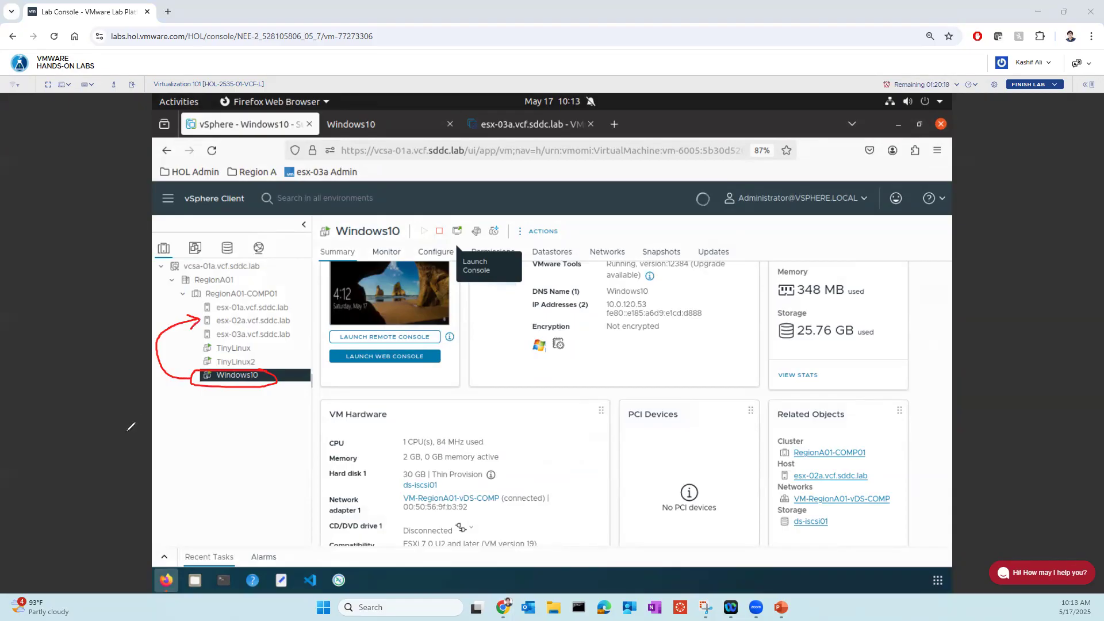
drag(871, 467, 900, 442)
drag(296, 319, 322, 317)
drag(211, 326, 286, 324)
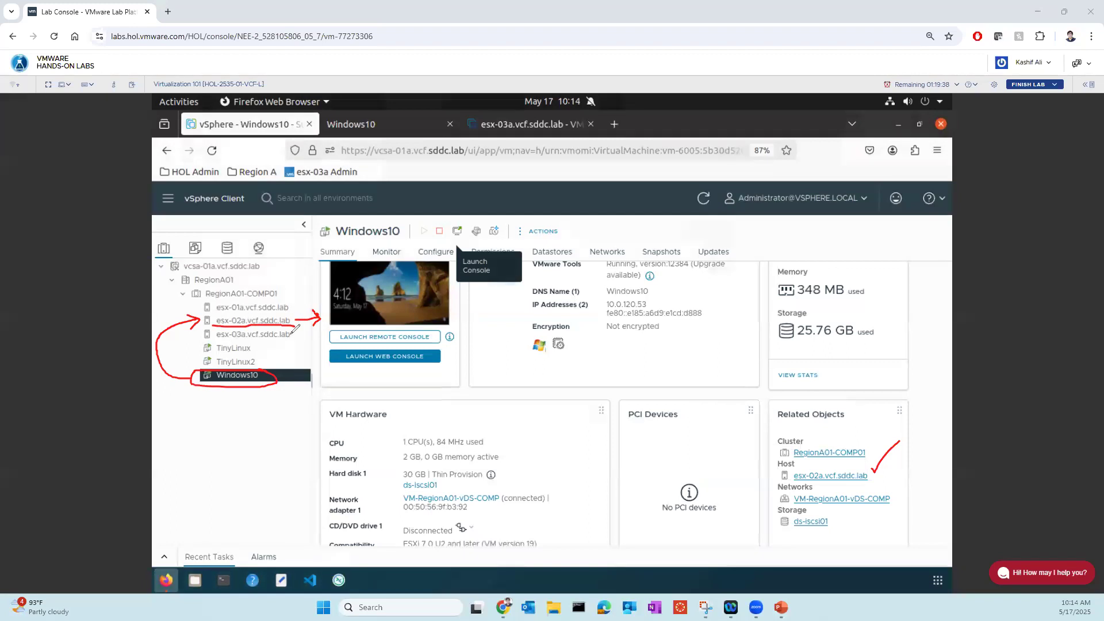
mouse_move(197, 381)
mouse_down()
mouse_move(252, 382)
mouse_move(265, 371)
mouse_up()
key(Escape)
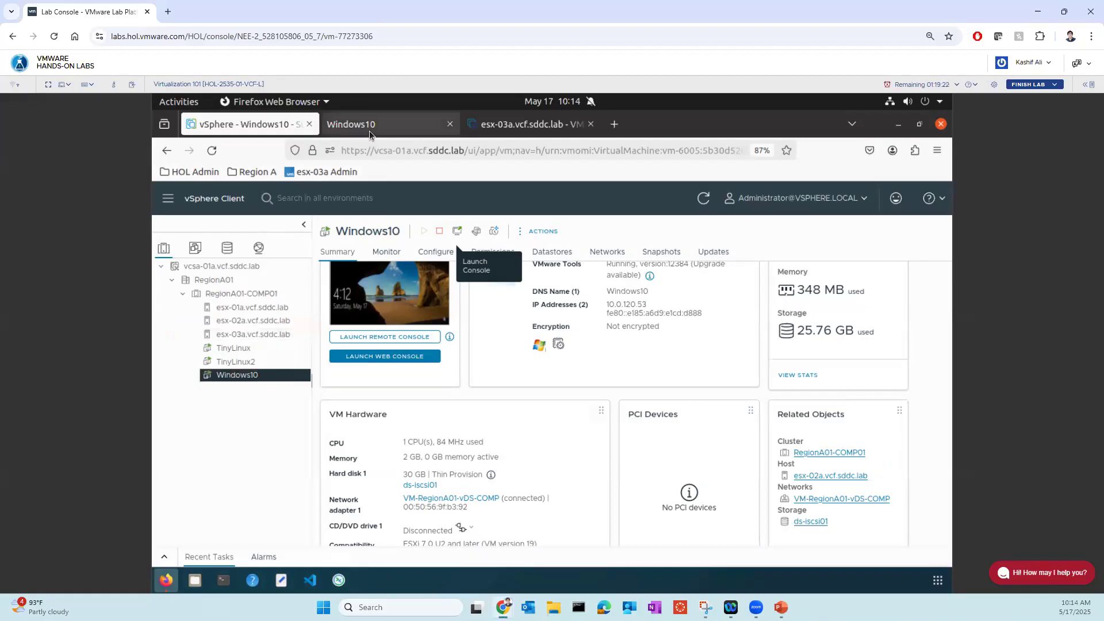
- Return to the Windows10 console and open Notepad in the guest system
click(385, 356)
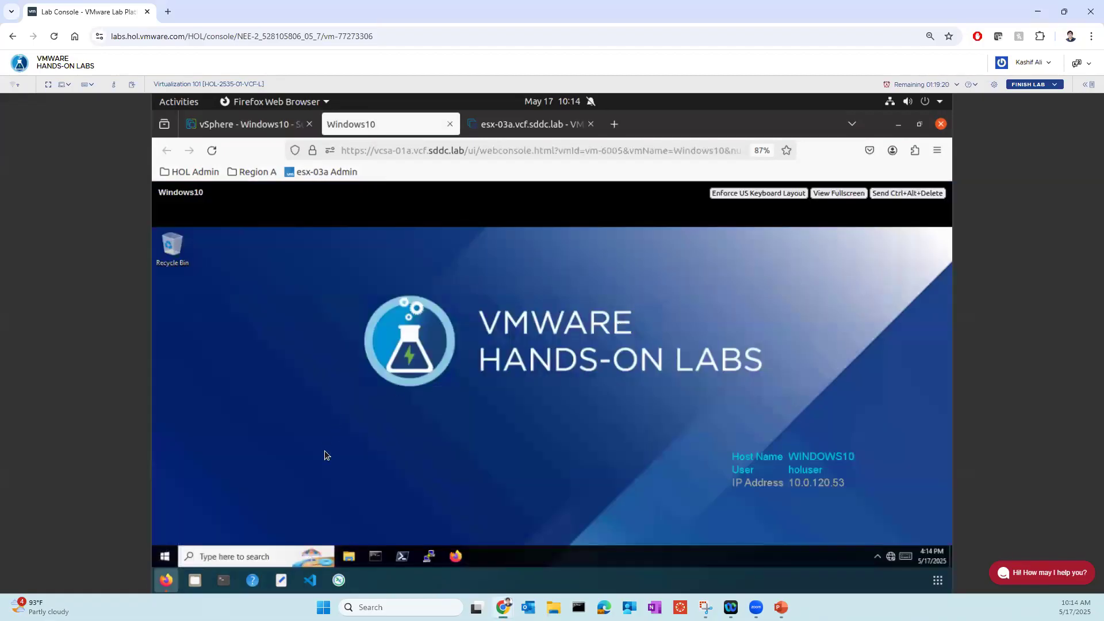
click(252, 555)
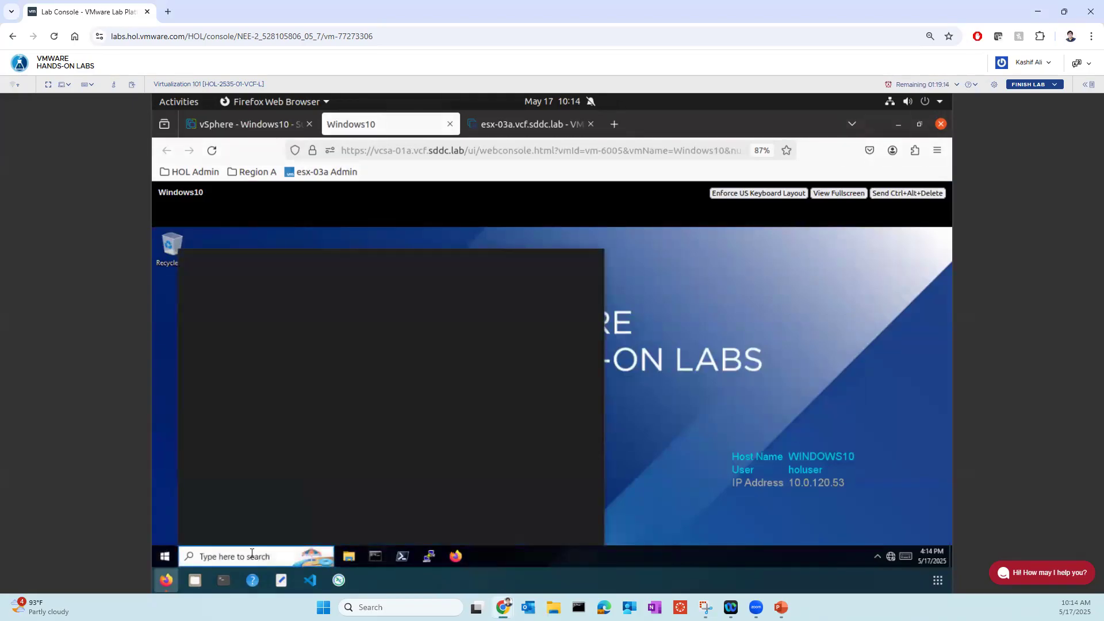
text(note)
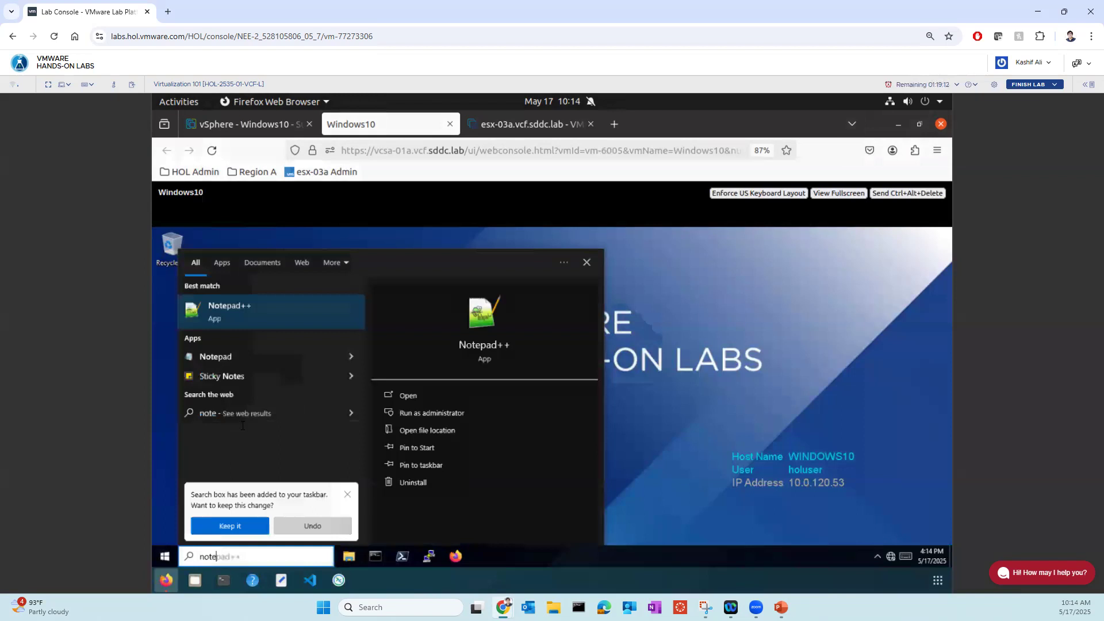
click(223, 356)
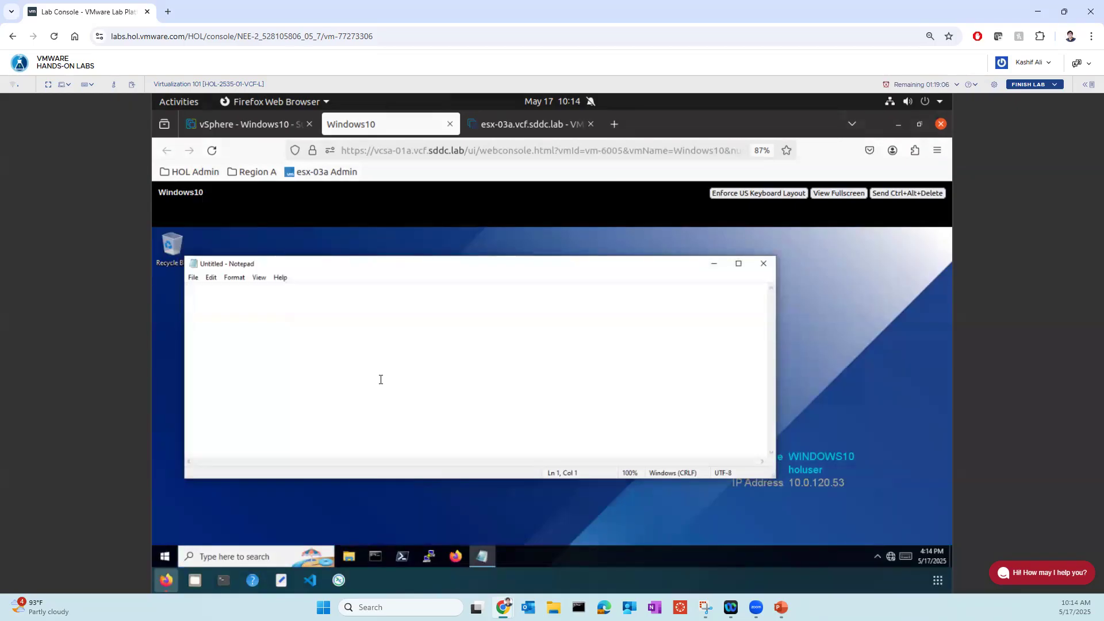
- Write "AI in Data Center" in the empty Notepad document
text(AI in Data Cene)
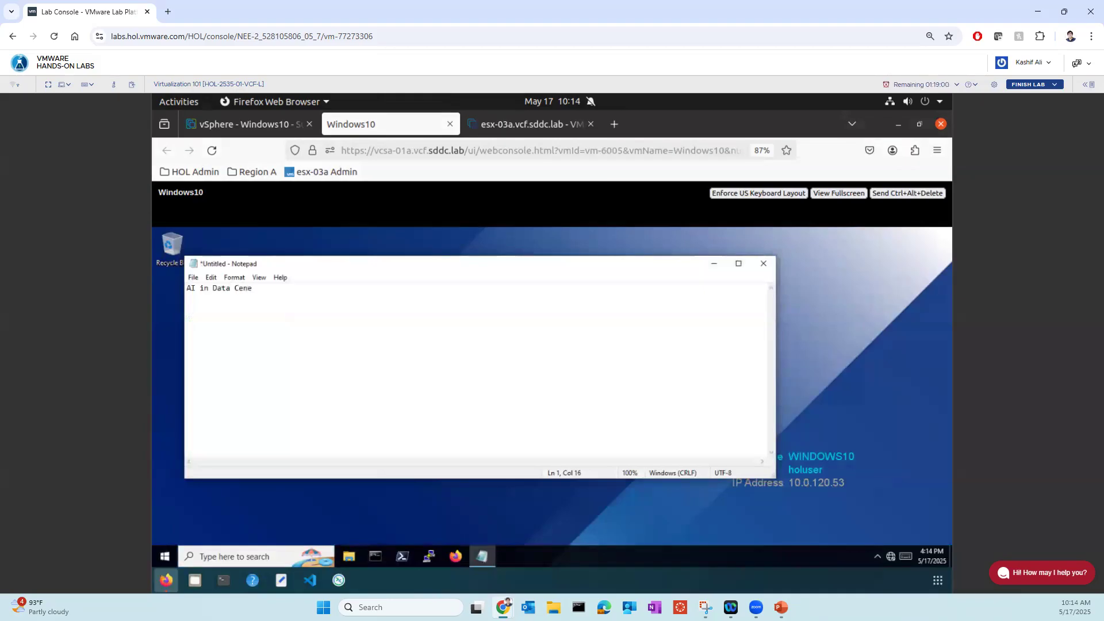
key(BackSpace)
text(ter)
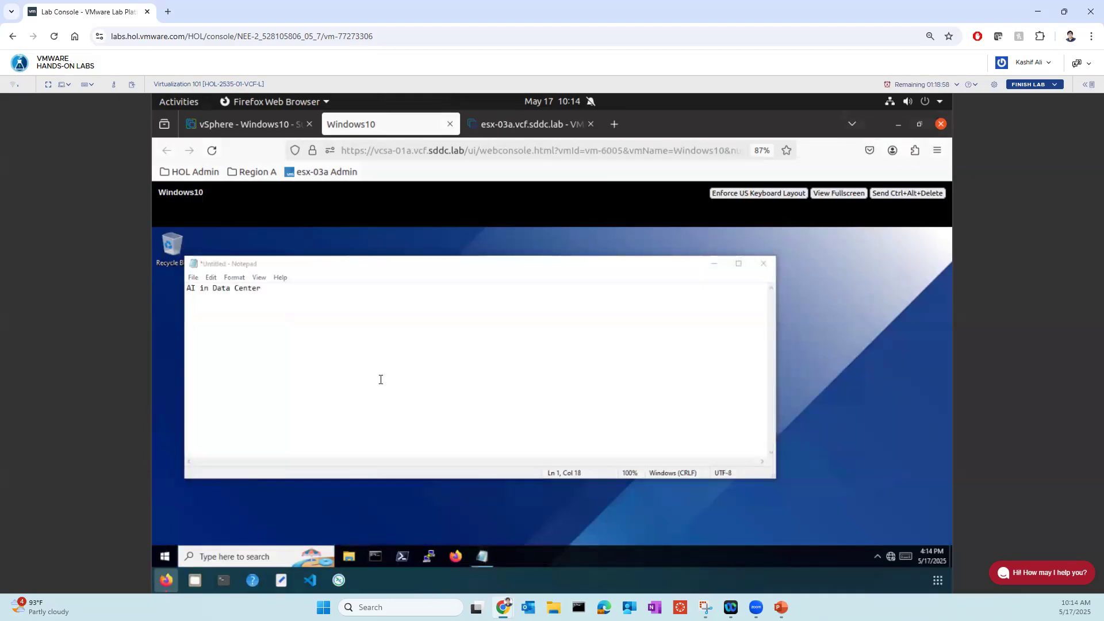
click(380, 380)
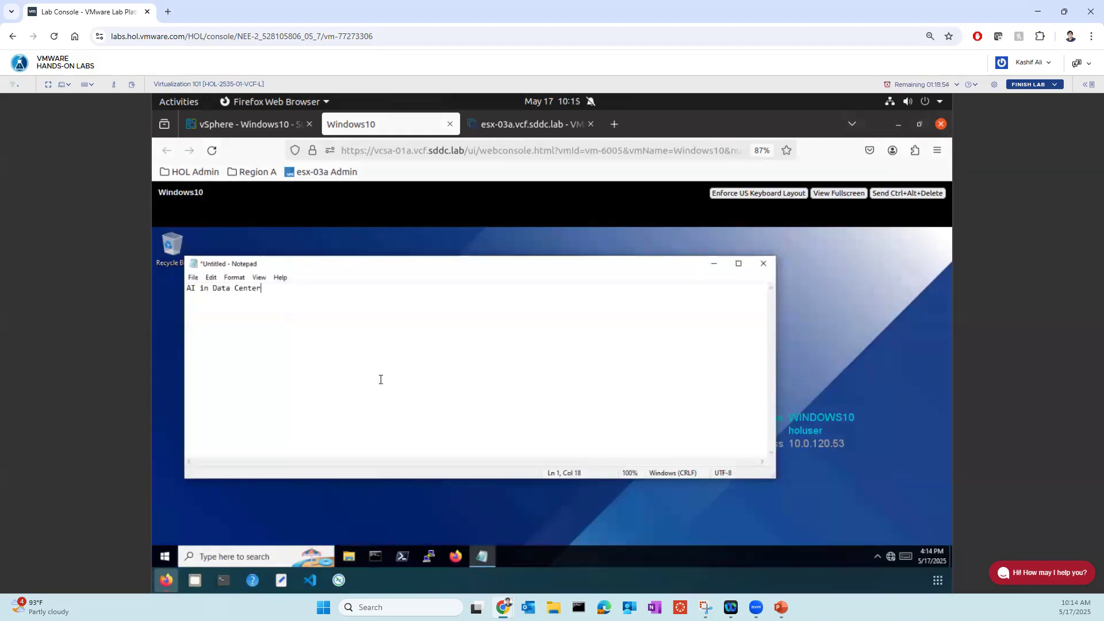
- Close the Windows10 console and start migrating the Windows10 virtual machine with the "Change compute resource only" migration type
click(449, 124)
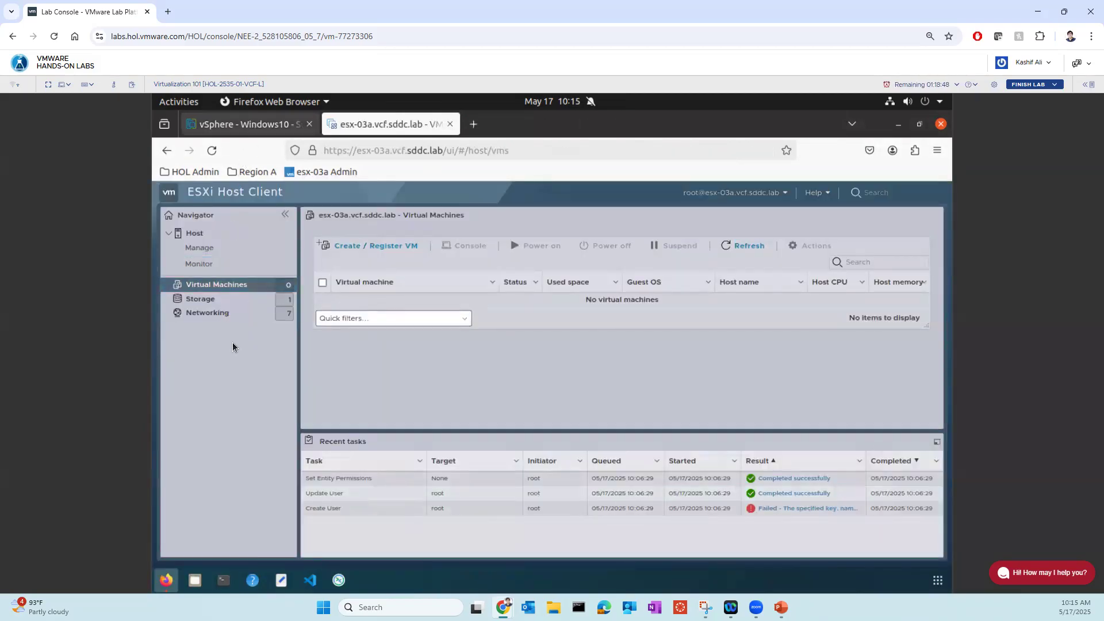
click(244, 132)
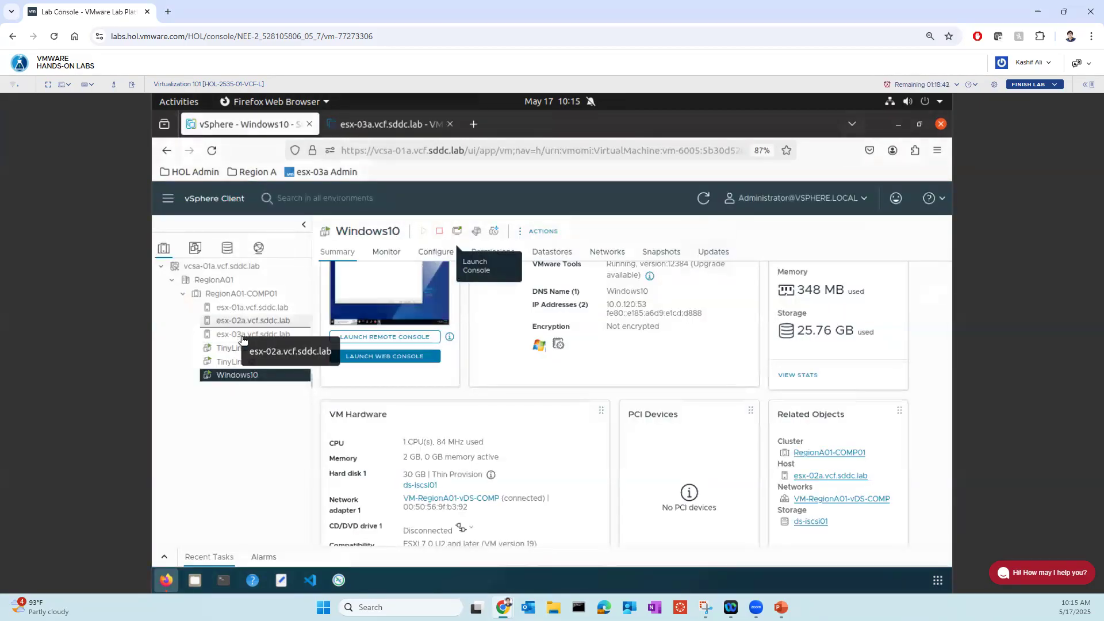
right_click(241, 382)
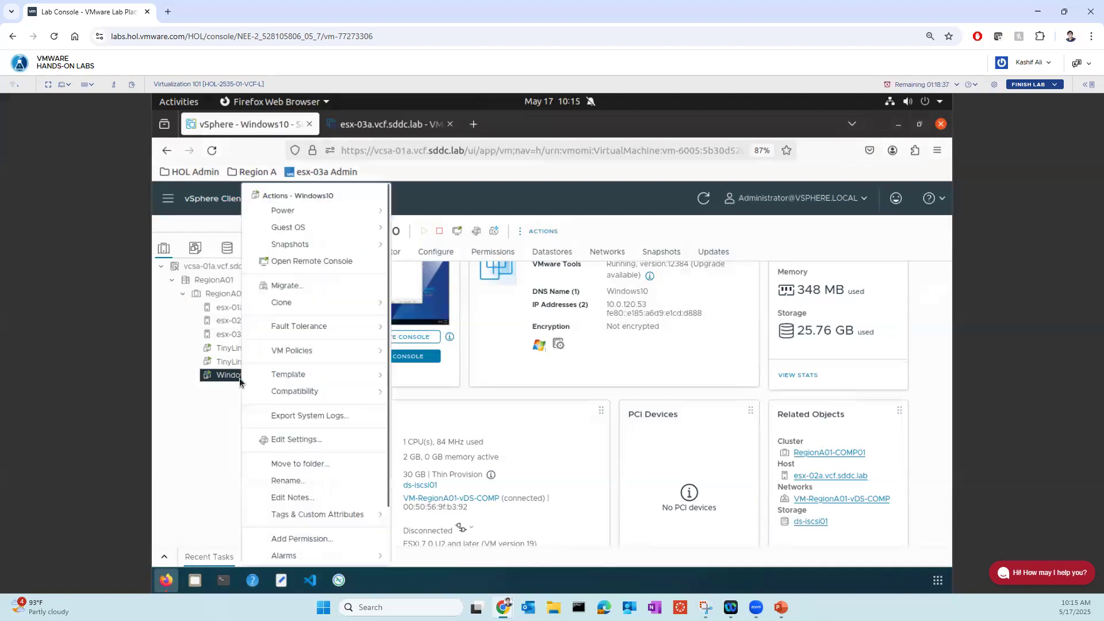
click(286, 287)
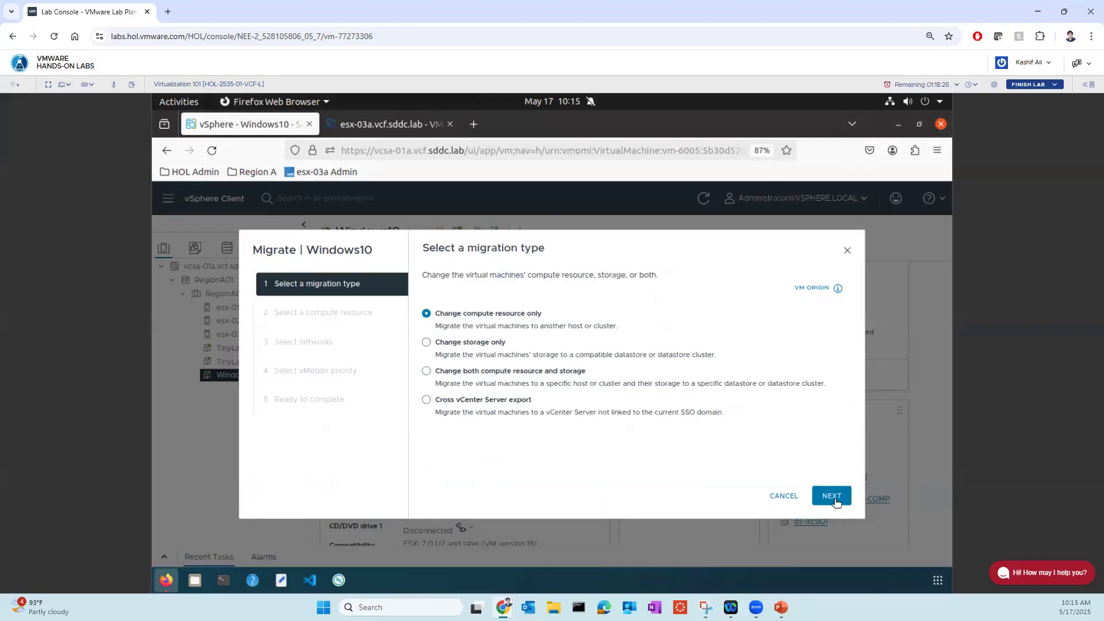
click(834, 496)
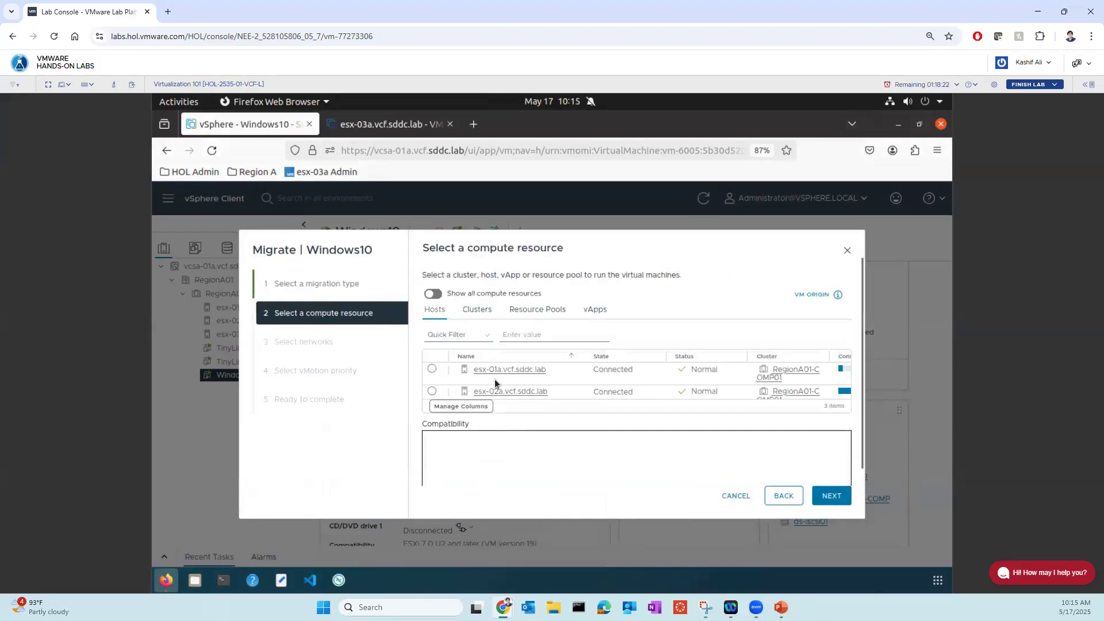
- Migrate Windows10 to the esx-03a.vcf.sddc.lab host, keeping the VM-RegionA01-vDS-COMP network and high vMotion priority
scroll(492, 393, down, 1)
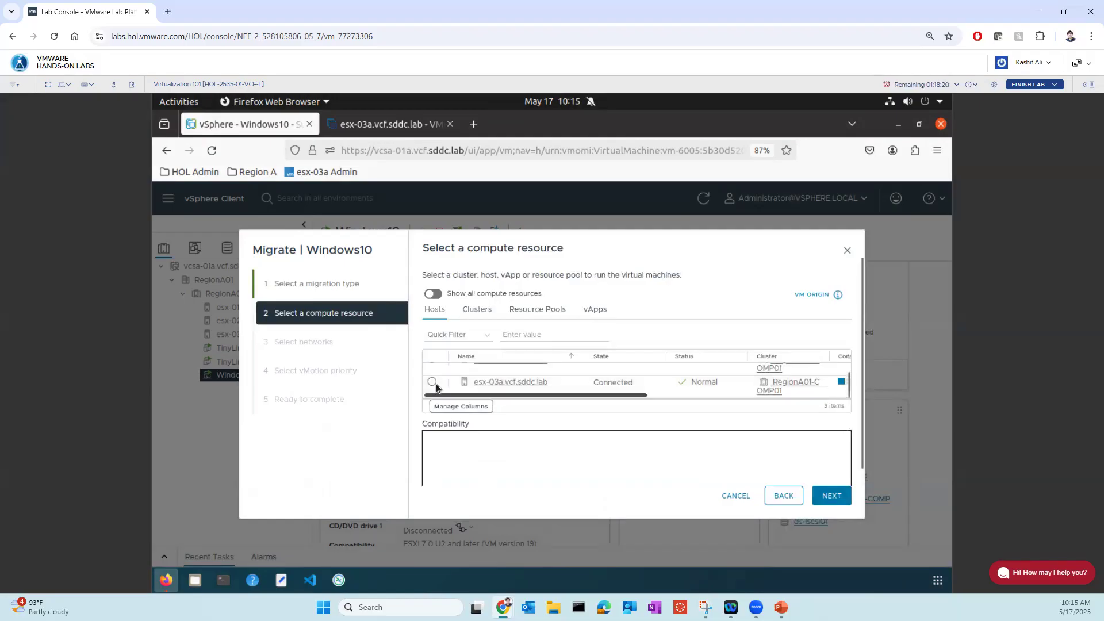
click(432, 383)
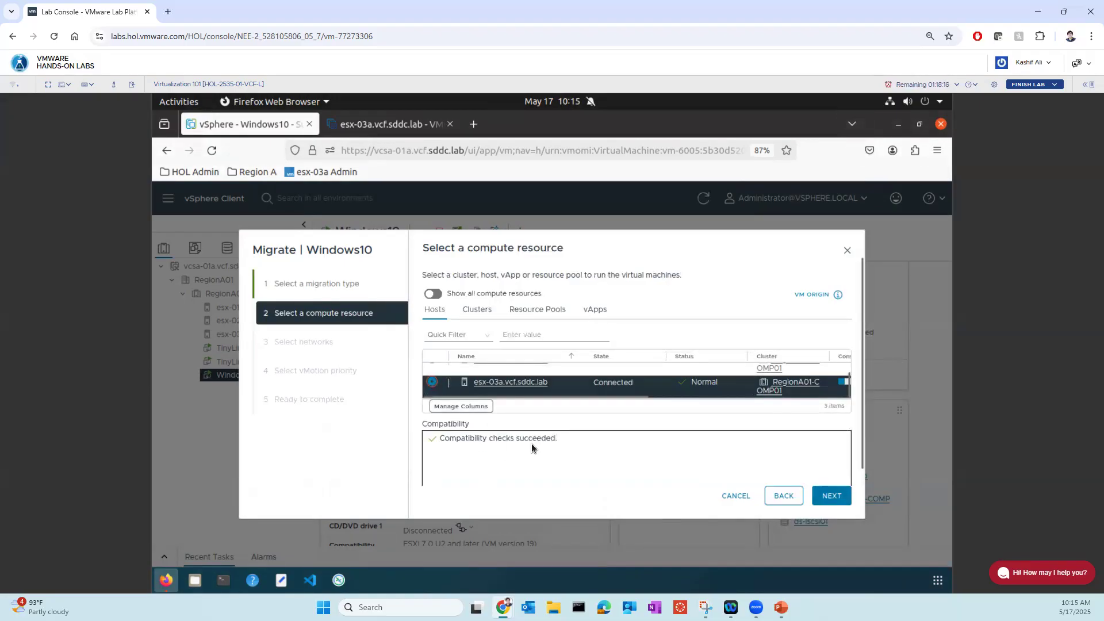
click(831, 496)
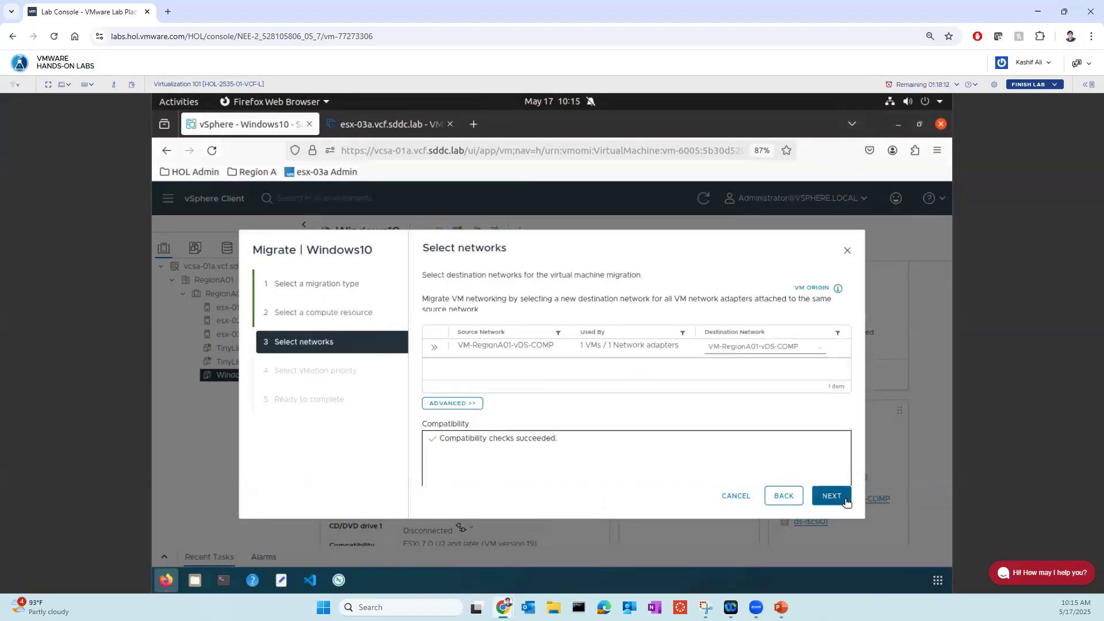
click(832, 496)
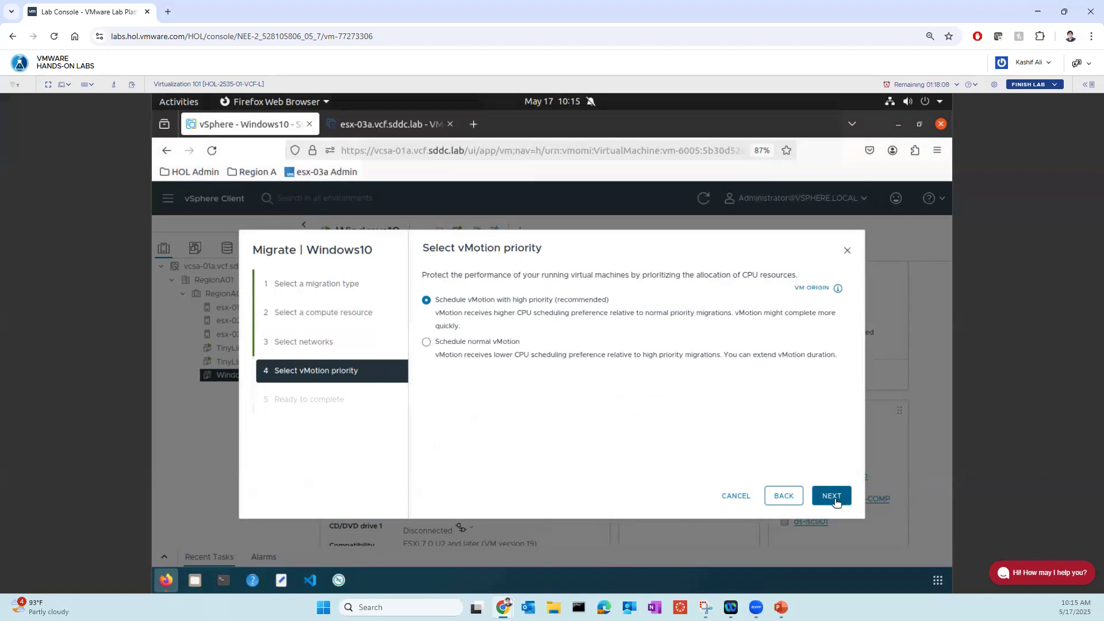
click(835, 503)
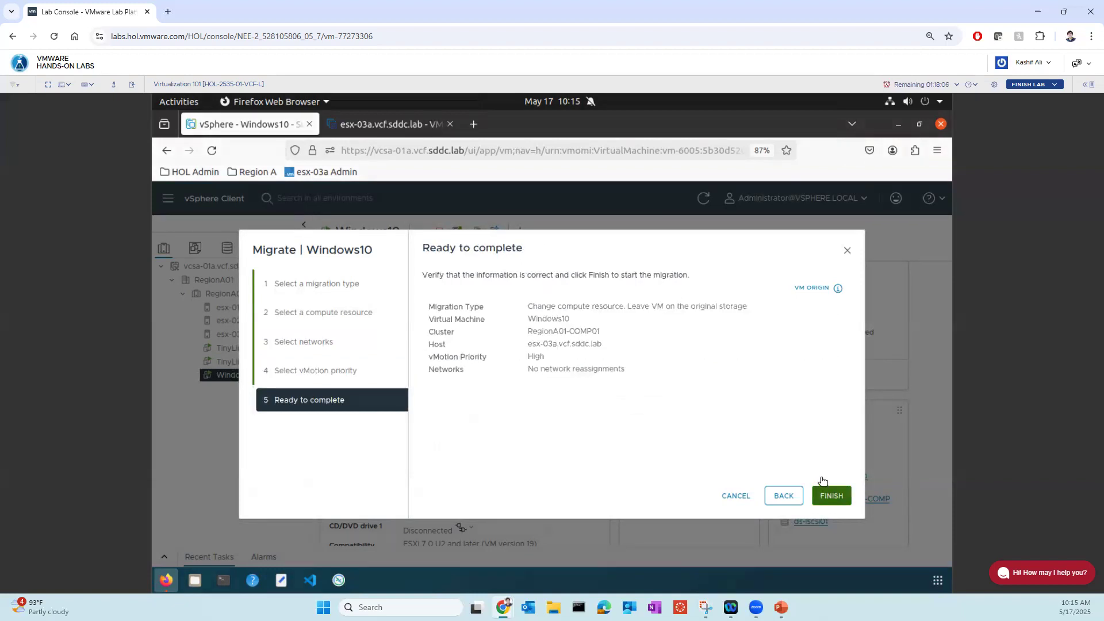
click(824, 492)
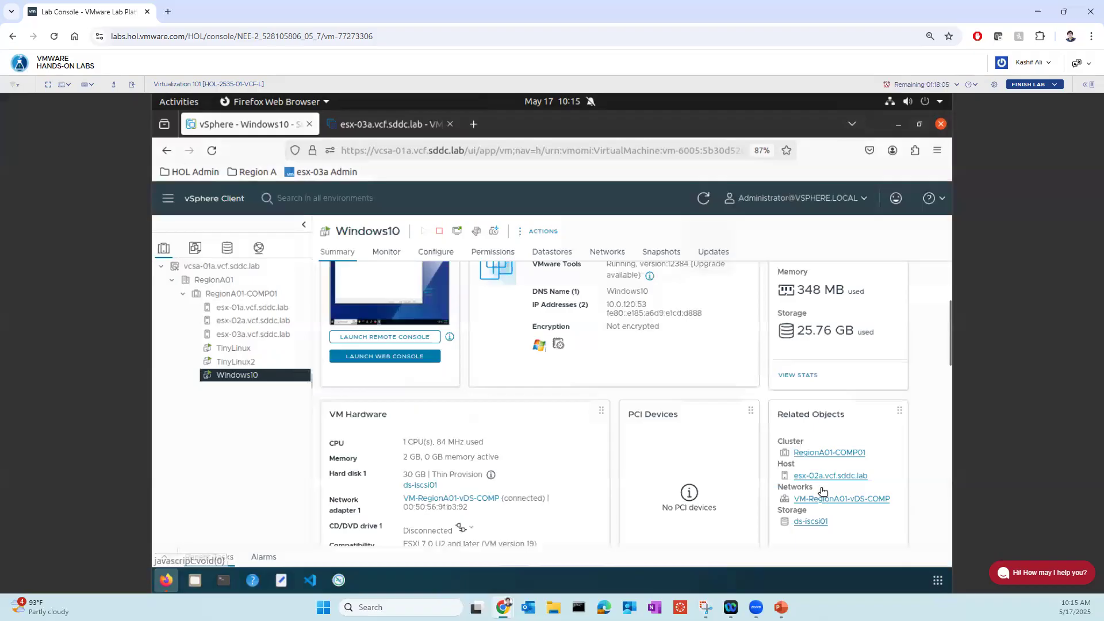
- Check the relocation task's status in the recent tasks and mark the Windows10 VM and its host in the related objects
click(164, 555)
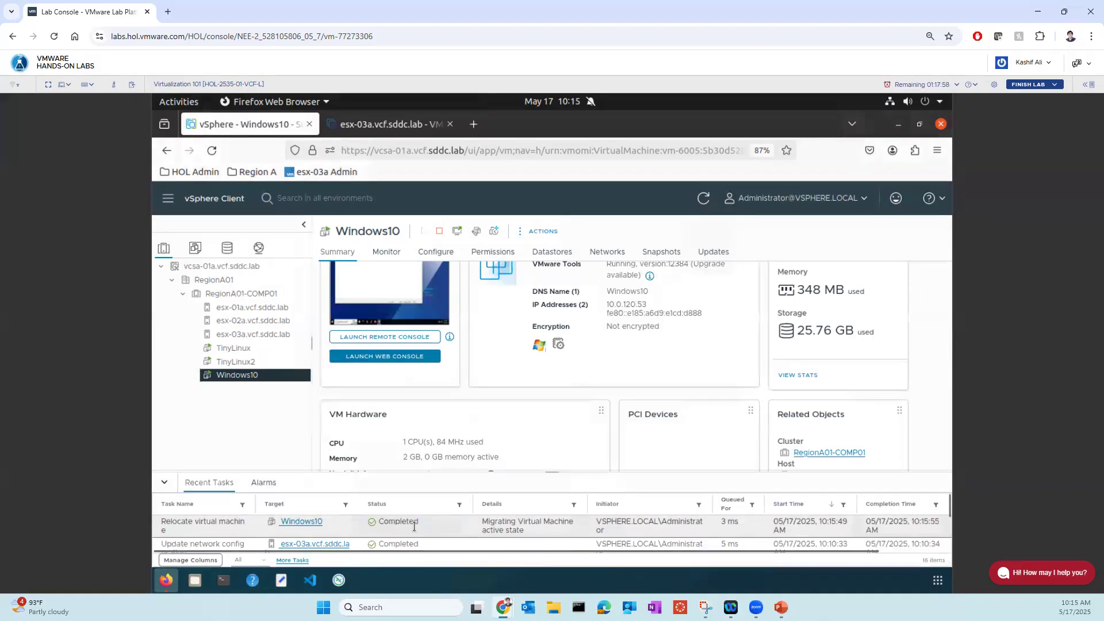
click(165, 483)
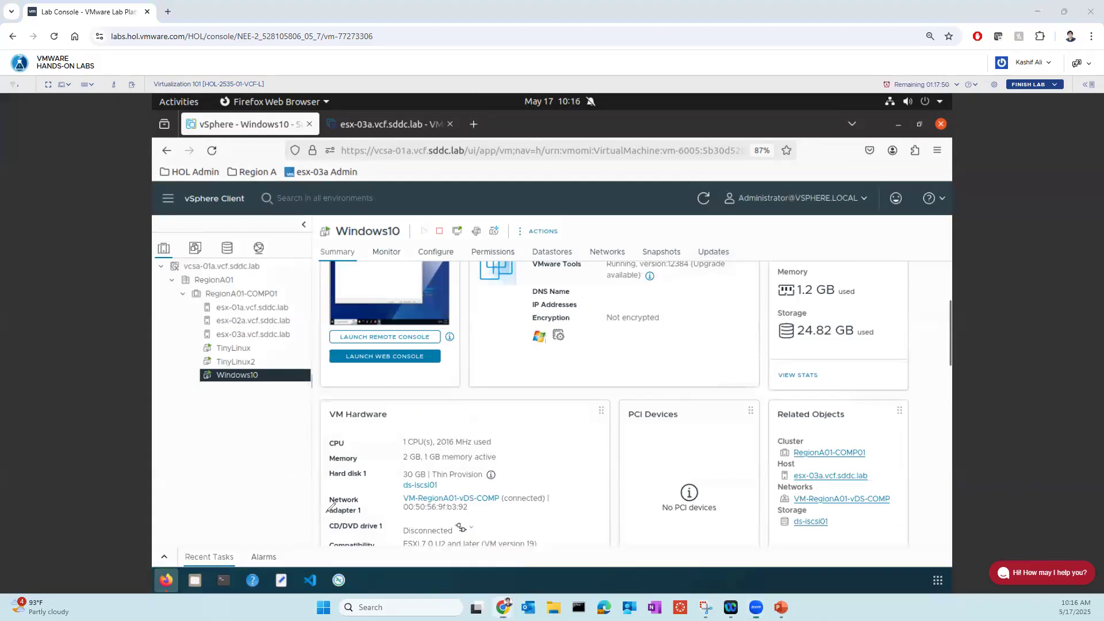
drag(277, 372, 311, 361)
mouse_move(862, 462)
mouse_down()
mouse_move(794, 464)
mouse_move(789, 479)
mouse_move(878, 482)
mouse_move(862, 463)
mouse_move(906, 437)
mouse_up()
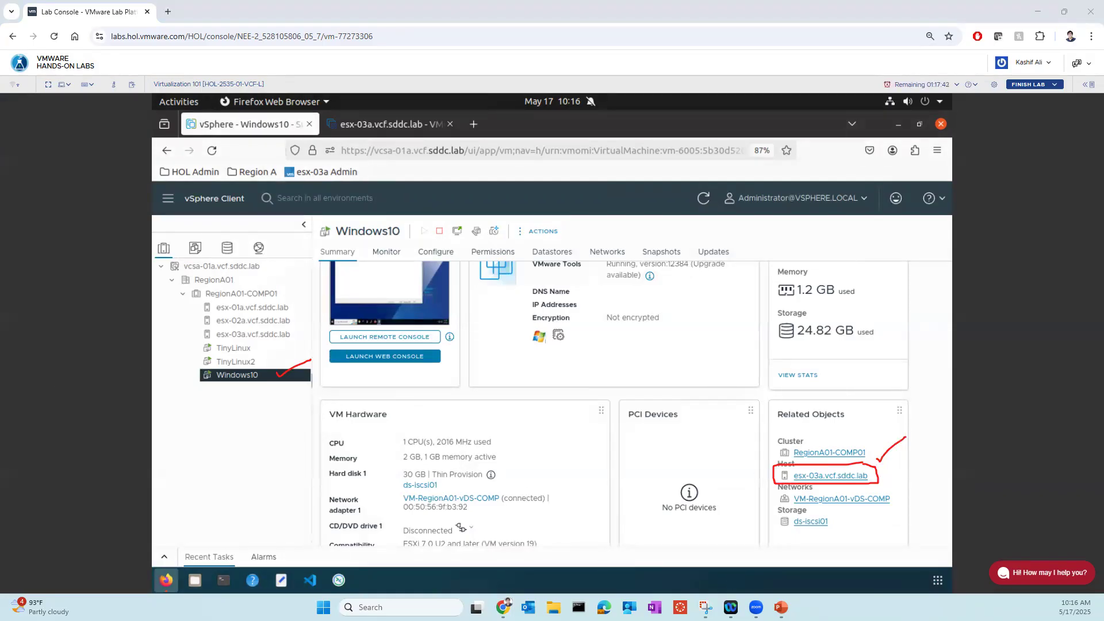
click(18, 248)
- Check the Notepad text in the Windows10 web console, annotating it with "vMotion to move power" before closing the console
click(457, 233)
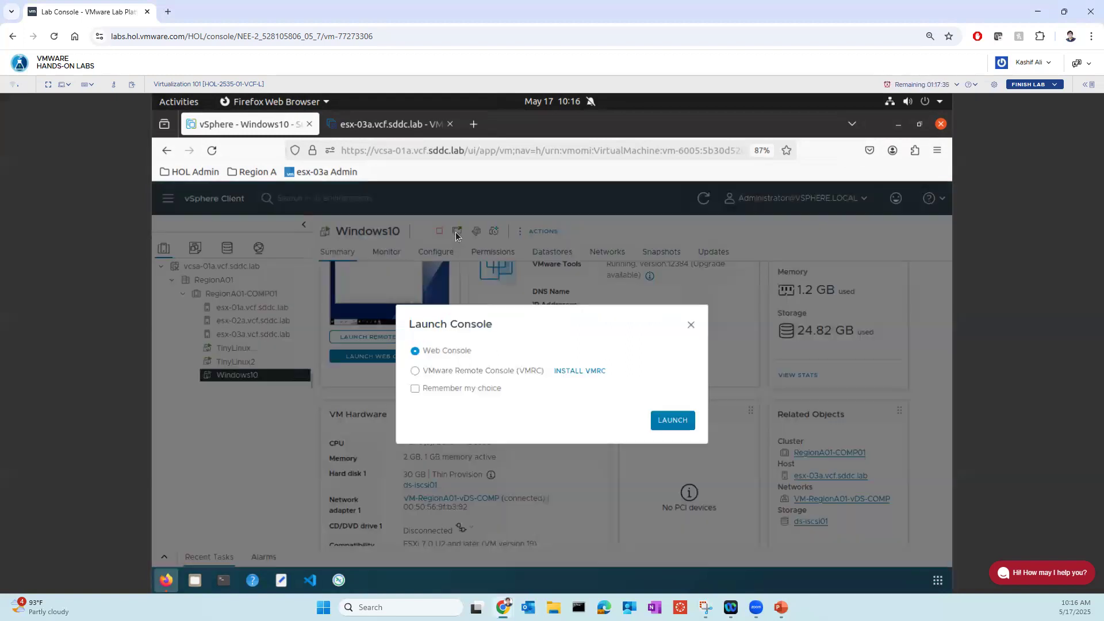
click(671, 421)
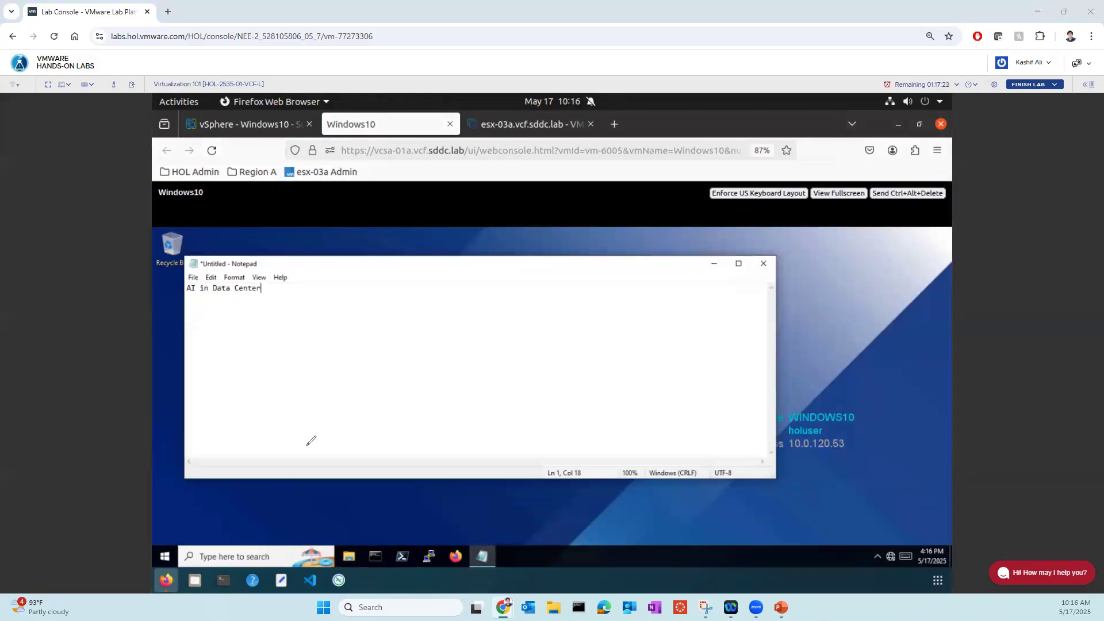
mouse_move(307, 348)
mouse_down()
mouse_move(405, 328)
mouse_move(427, 284)
mouse_move(353, 367)
mouse_move(371, 285)
mouse_up()
mouse_move(424, 345)
mouse_down()
mouse_move(461, 363)
mouse_move(444, 371)
mouse_up()
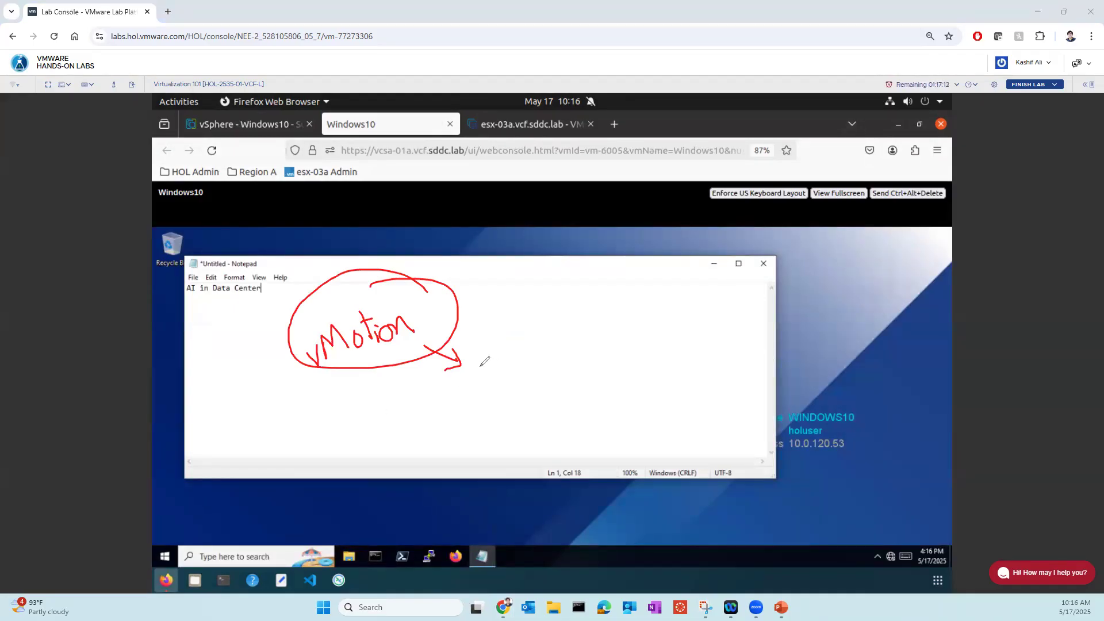
mouse_move(487, 356)
mouse_down()
mouse_move(490, 378)
mouse_move(496, 356)
mouse_move(602, 328)
mouse_move(679, 279)
mouse_move(725, 287)
mouse_move(757, 265)
mouse_move(675, 345)
mouse_up()
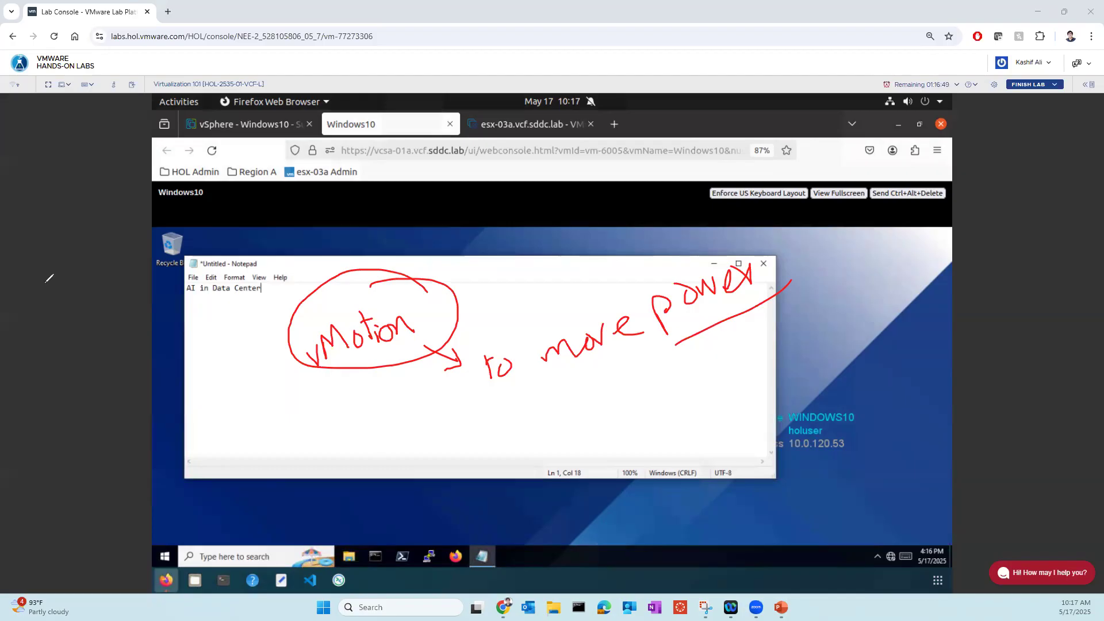
key(Escape)
click(450, 124)
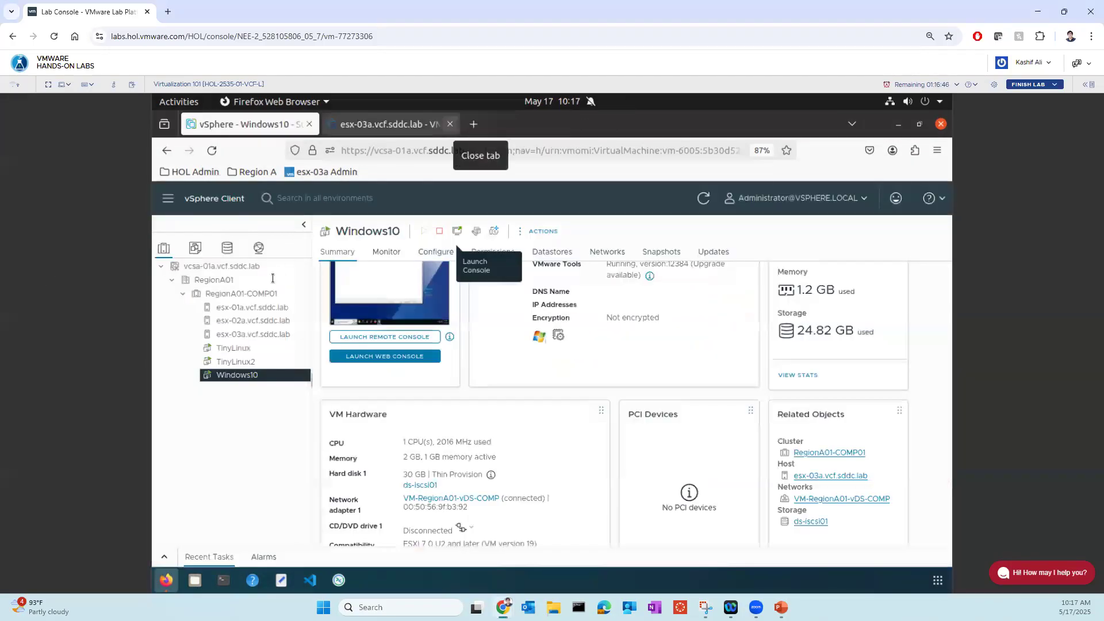
- Show the actions available for the Windows10 VM and annotate the screen with "AI" and "DRS", spelled out as Distributed Resource Scheduler
right_click(247, 380)
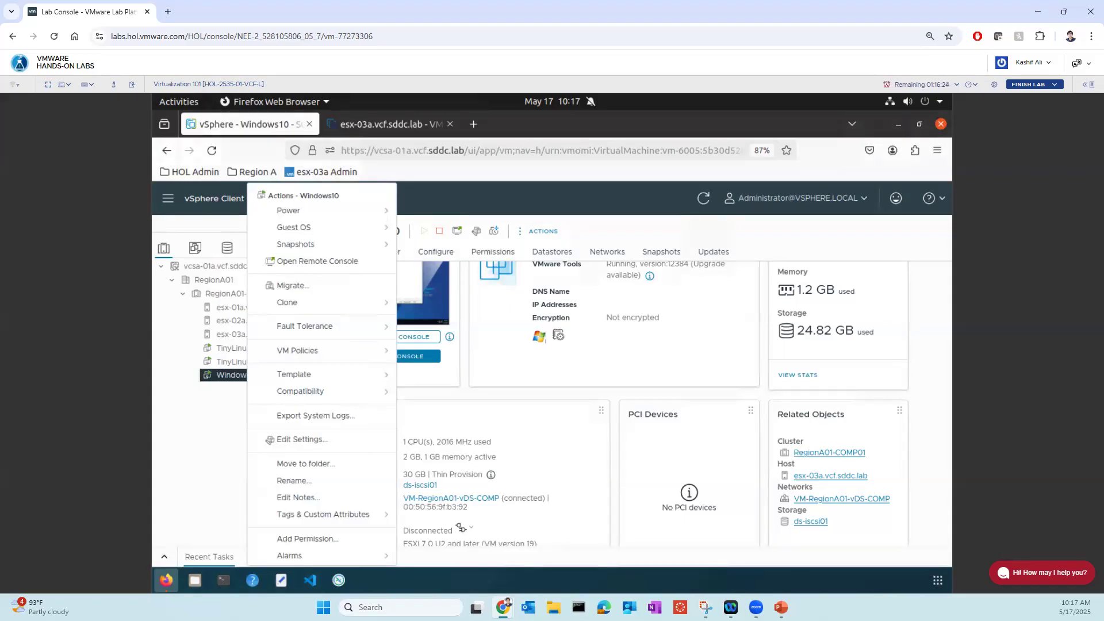
mouse_move(512, 379)
mouse_down()
mouse_move(522, 347)
mouse_move(534, 378)
mouse_move(526, 367)
mouse_move(546, 376)
mouse_move(541, 352)
mouse_move(554, 375)
mouse_move(505, 348)
mouse_move(567, 367)
mouse_move(553, 345)
mouse_up()
drag(560, 344, 597, 300)
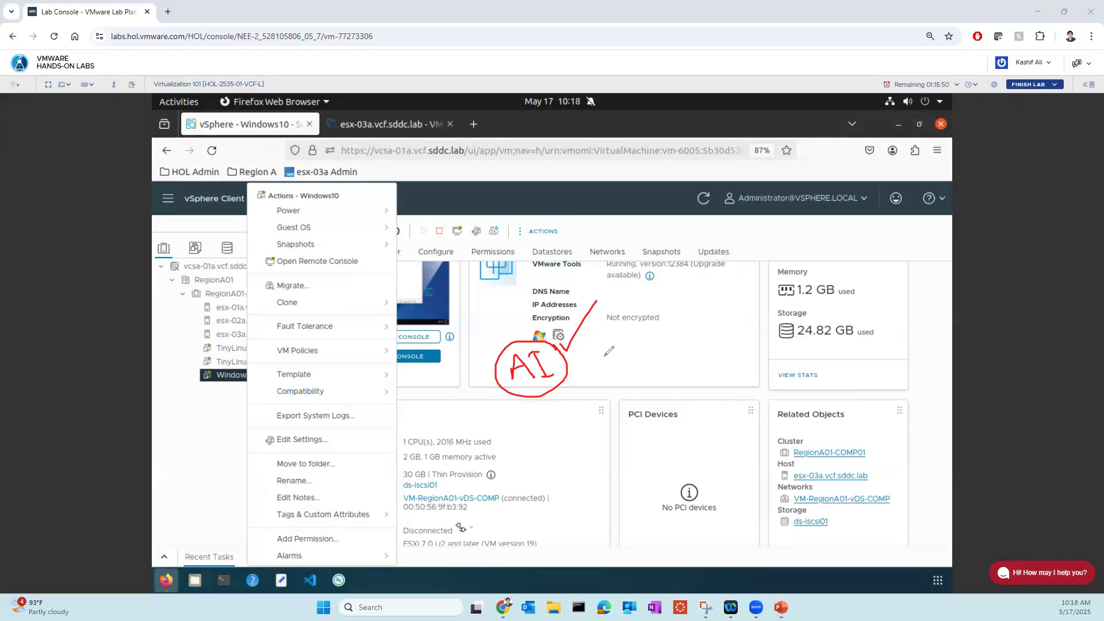
click(641, 338)
mouse_move(643, 344)
mouse_down()
mouse_move(647, 356)
mouse_move(699, 348)
mouse_move(615, 307)
mouse_move(684, 382)
mouse_move(633, 423)
mouse_move(610, 477)
mouse_move(650, 458)
mouse_move(643, 472)
mouse_move(697, 432)
mouse_move(710, 444)
mouse_move(741, 434)
mouse_move(730, 420)
mouse_move(782, 426)
mouse_move(768, 380)
mouse_move(802, 442)
mouse_up()
mouse_move(647, 506)
mouse_down()
mouse_move(647, 532)
mouse_move(662, 517)
mouse_up()
mouse_move(694, 514)
mouse_down()
mouse_move(712, 520)
mouse_move(736, 498)
mouse_move(751, 518)
mouse_move(729, 559)
mouse_move(764, 559)
mouse_move(831, 526)
mouse_move(841, 512)
mouse_move(833, 486)
mouse_move(870, 519)
mouse_move(891, 499)
mouse_move(795, 613)
mouse_up()
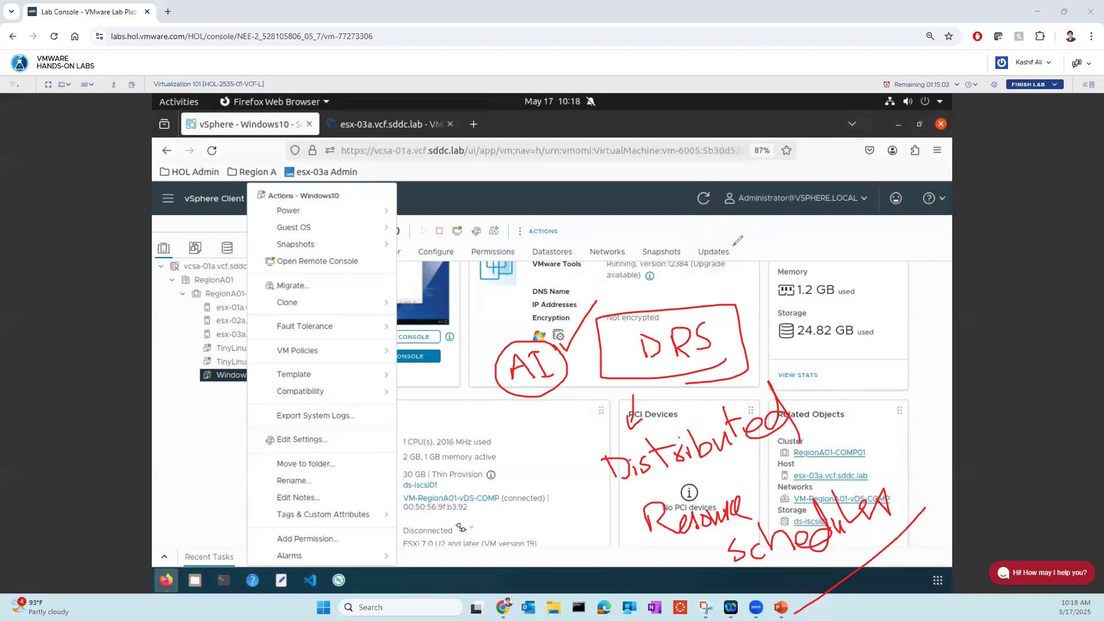
- Link the DRS annotation to a circled "ML" note and underline it, then dismiss the Windows10 actions
mouse_move(684, 315)
mouse_down()
mouse_move(746, 246)
mouse_move(742, 261)
mouse_up()
mouse_move(760, 244)
mouse_down()
mouse_move(795, 243)
mouse_move(779, 270)
mouse_move(803, 216)
mouse_up()
mouse_move(804, 224)
mouse_down()
mouse_move(828, 231)
mouse_move(856, 197)
mouse_up()
drag(811, 261, 897, 245)
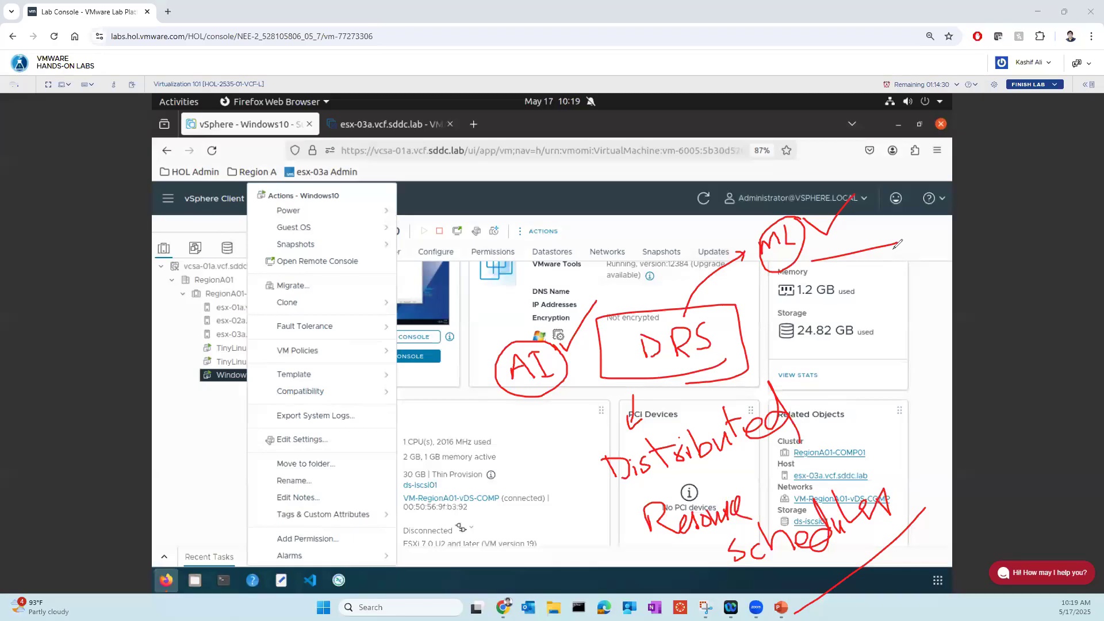
drag(646, 364, 727, 360)
click(484, 416)
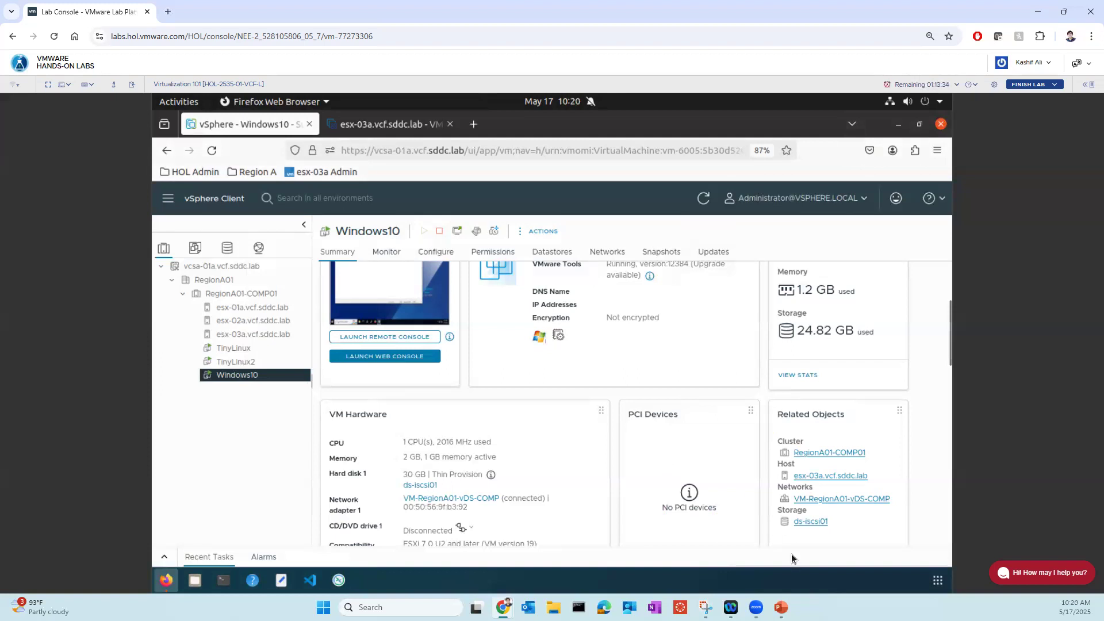
- Switch to the running PowerPoint slide show "AI in Data Center Virtualization"
click(780, 607)
click(702, 429)
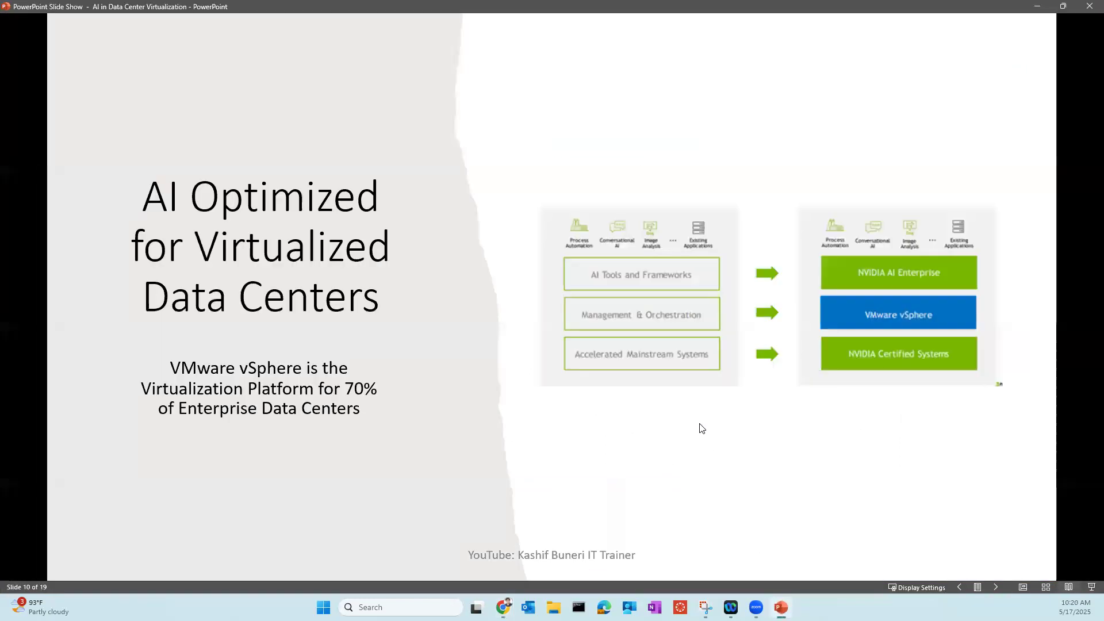
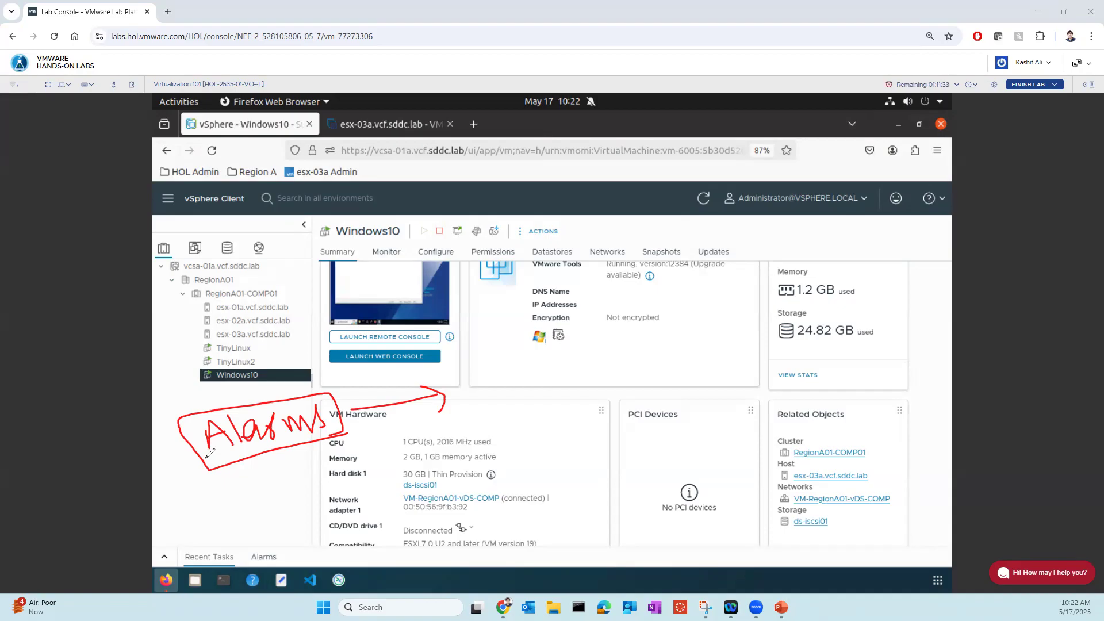
- Link the Alarms note to the Windows10 VM with an arrow and annotate the condition "if RAM > 10%" leading to "1 minute"
mouse_move(206, 459)
mouse_down()
mouse_move(133, 446)
mouse_move(123, 397)
mouse_move(195, 373)
mouse_move(185, 390)
mouse_up()
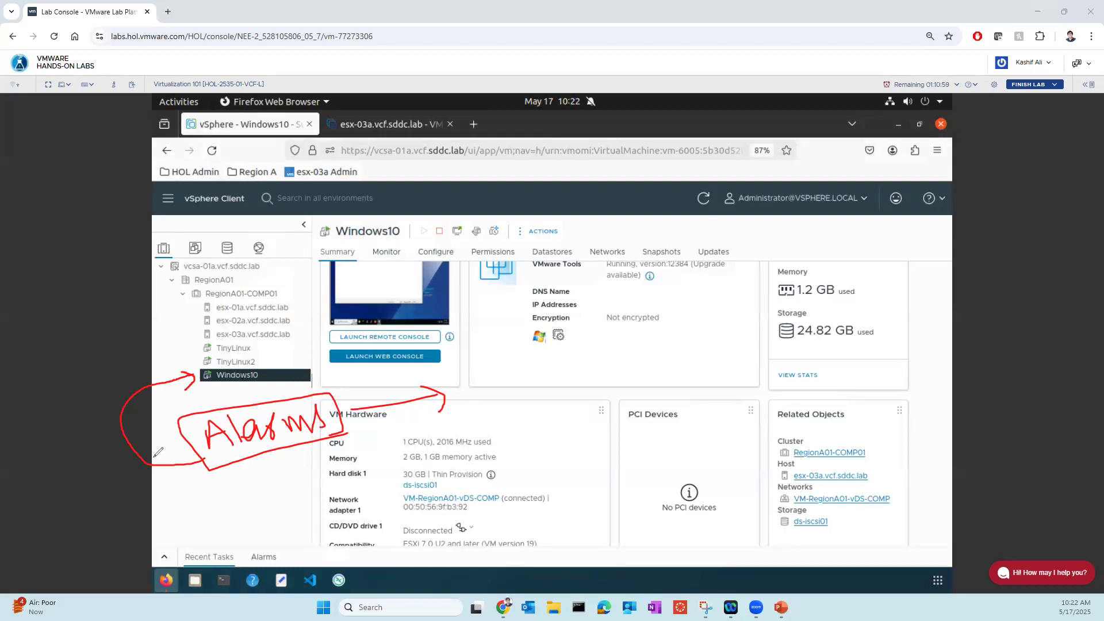
mouse_move(481, 377)
mouse_down()
mouse_move(497, 406)
mouse_move(508, 379)
mouse_move(553, 379)
mouse_move(567, 393)
mouse_up()
click(479, 372)
mouse_move(571, 391)
mouse_down()
mouse_move(580, 362)
mouse_move(589, 391)
mouse_up()
mouse_move(573, 379)
mouse_down()
mouse_move(600, 368)
mouse_move(613, 385)
mouse_up()
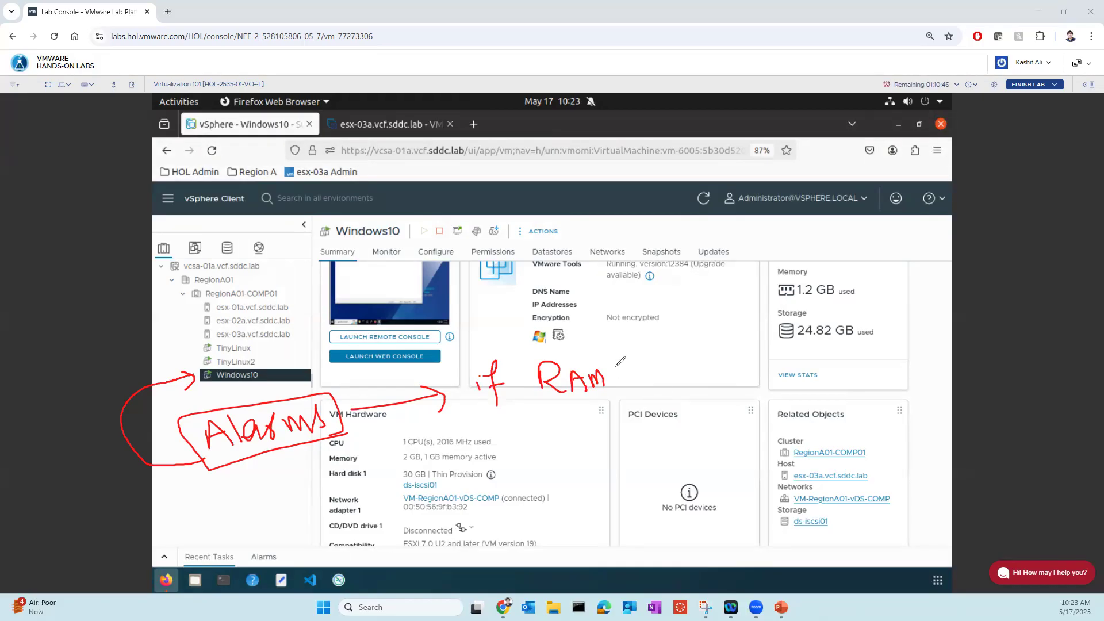
drag(625, 370, 640, 383)
mouse_move(657, 358)
mouse_down()
mouse_move(659, 371)
mouse_move(670, 355)
mouse_move(681, 371)
mouse_move(737, 342)
mouse_up()
mouse_move(726, 339)
mouse_down()
mouse_move(751, 369)
mouse_move(738, 369)
mouse_move(737, 410)
mouse_up()
mouse_move(730, 411)
mouse_down()
mouse_move(805, 368)
mouse_move(818, 381)
mouse_up()
mouse_move(812, 384)
mouse_down()
mouse_move(753, 421)
mouse_move(765, 457)
mouse_up()
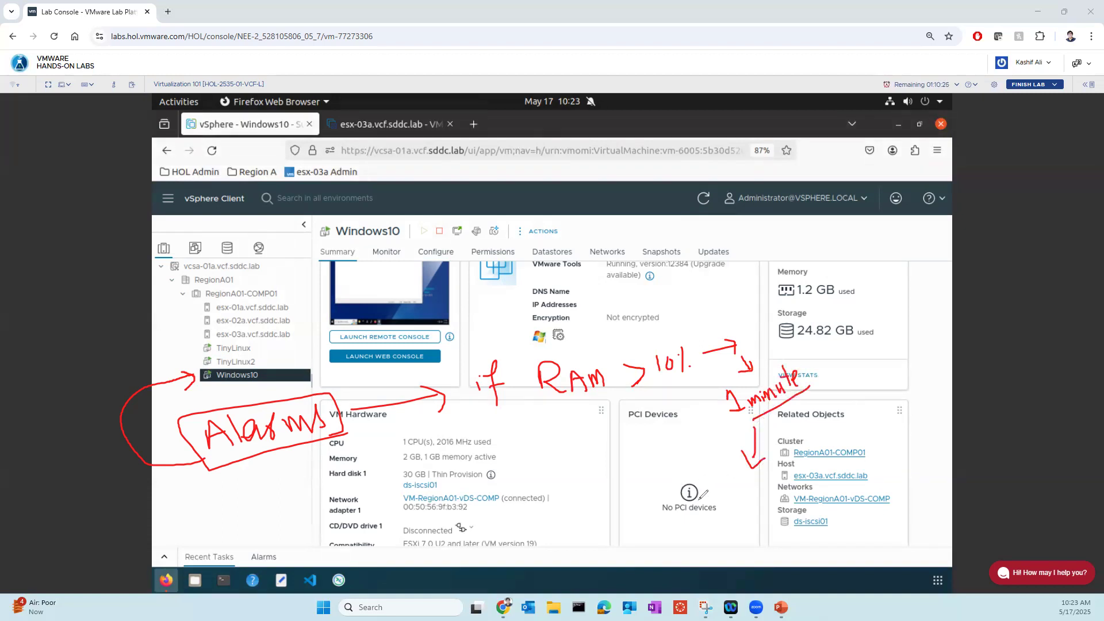
- Annotate the condition's outcome as an underlined "Take action" and tick the Windows10 VM before clearing all annotations
drag(696, 478, 761, 499)
drag(698, 527, 787, 504)
mouse_move(751, 538)
mouse_down()
mouse_move(764, 524)
mouse_move(771, 538)
mouse_up()
mouse_move(787, 521)
mouse_down()
mouse_move(778, 533)
mouse_move(789, 531)
mouse_up()
mouse_move(790, 511)
mouse_down()
mouse_move(793, 535)
mouse_move(815, 524)
mouse_move(745, 554)
mouse_up()
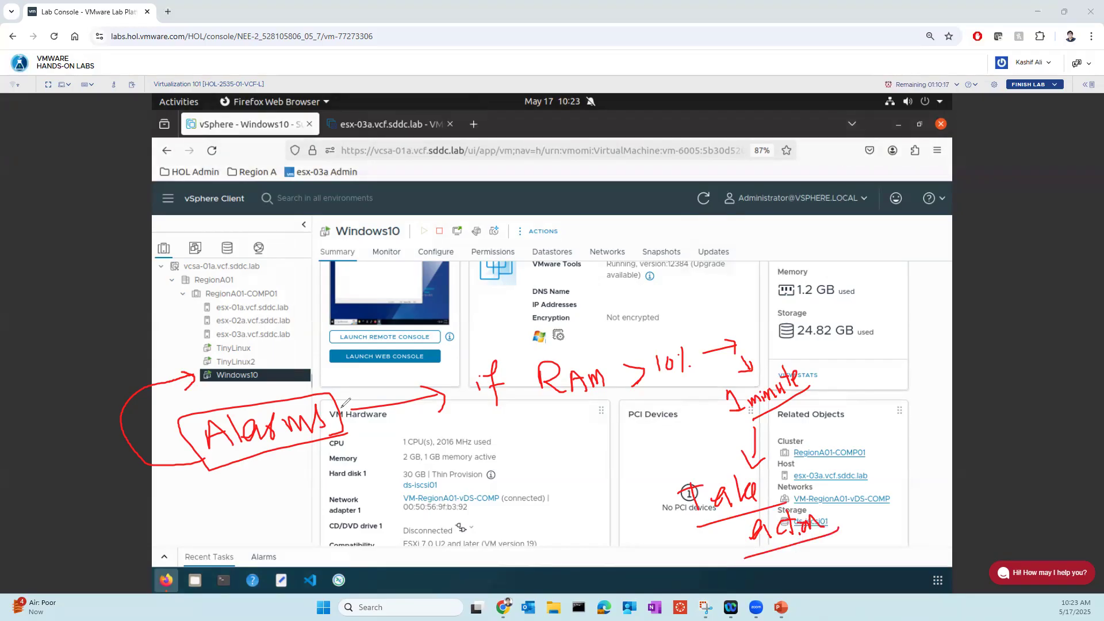
drag(262, 377, 324, 350)
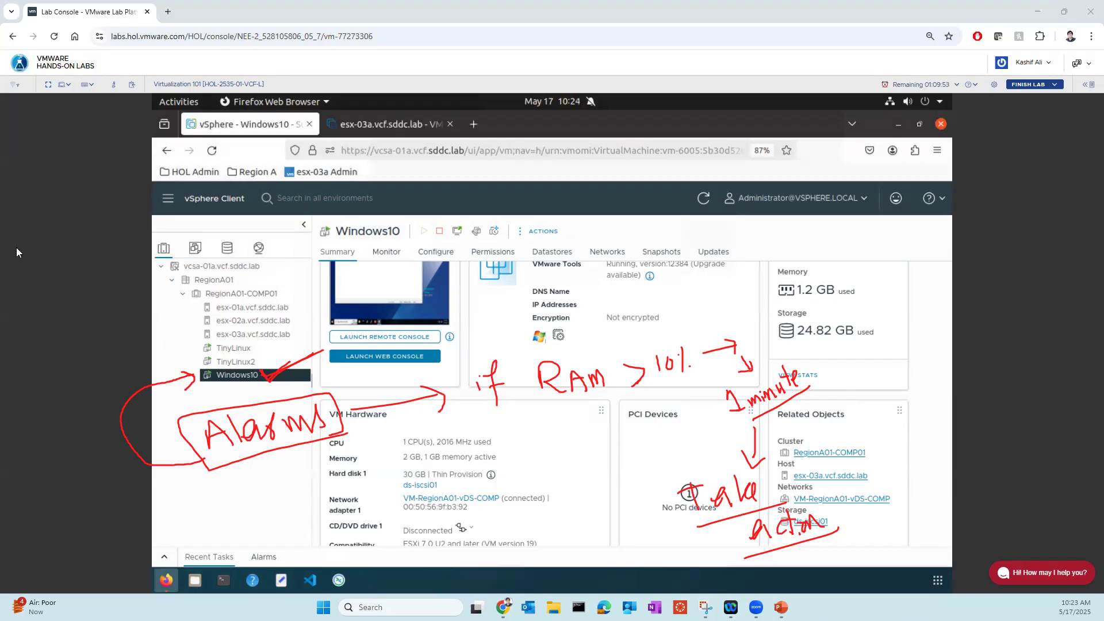
key(Escape)
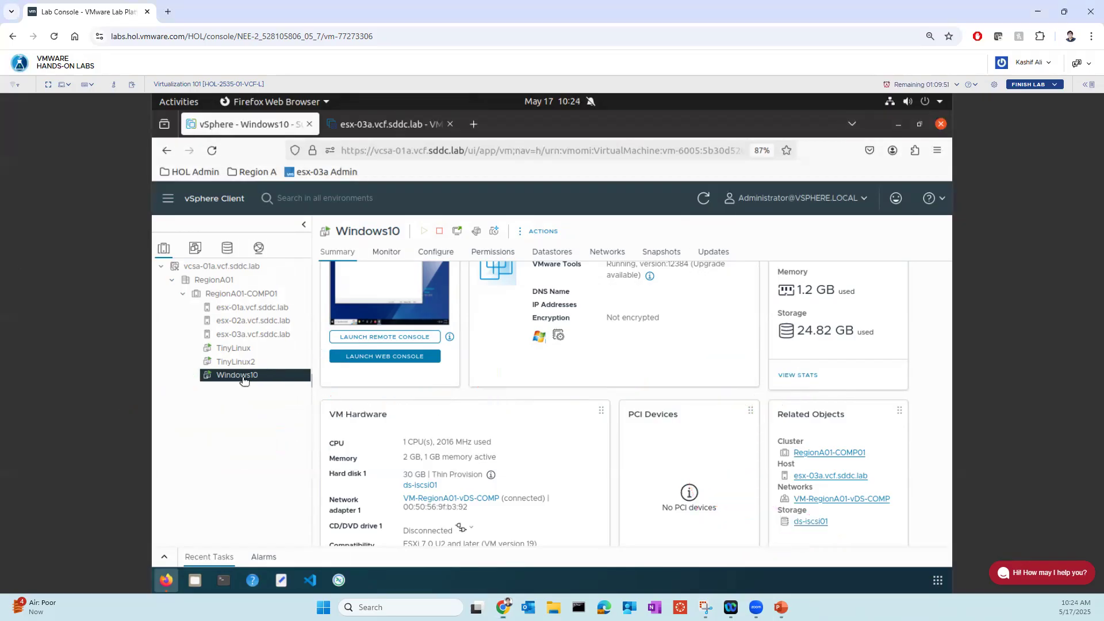
- Start a new alarm definition for the Windows10 VM named RAM_usage with the description "Testing purpose" and proceed to its alarm rule
right_click(241, 375)
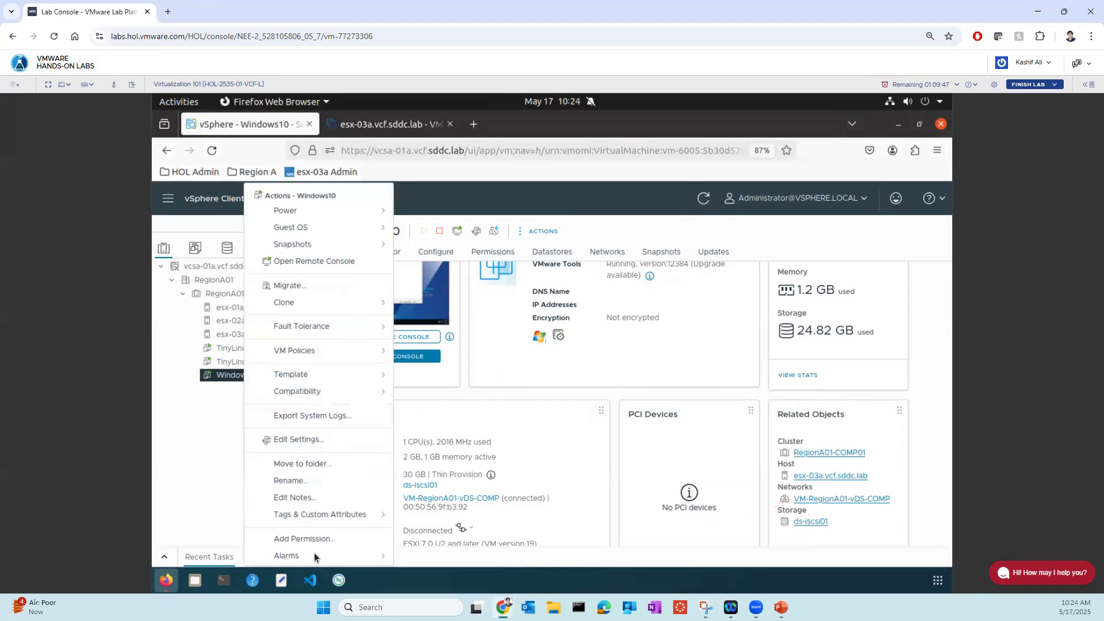
mouse_move(292, 561)
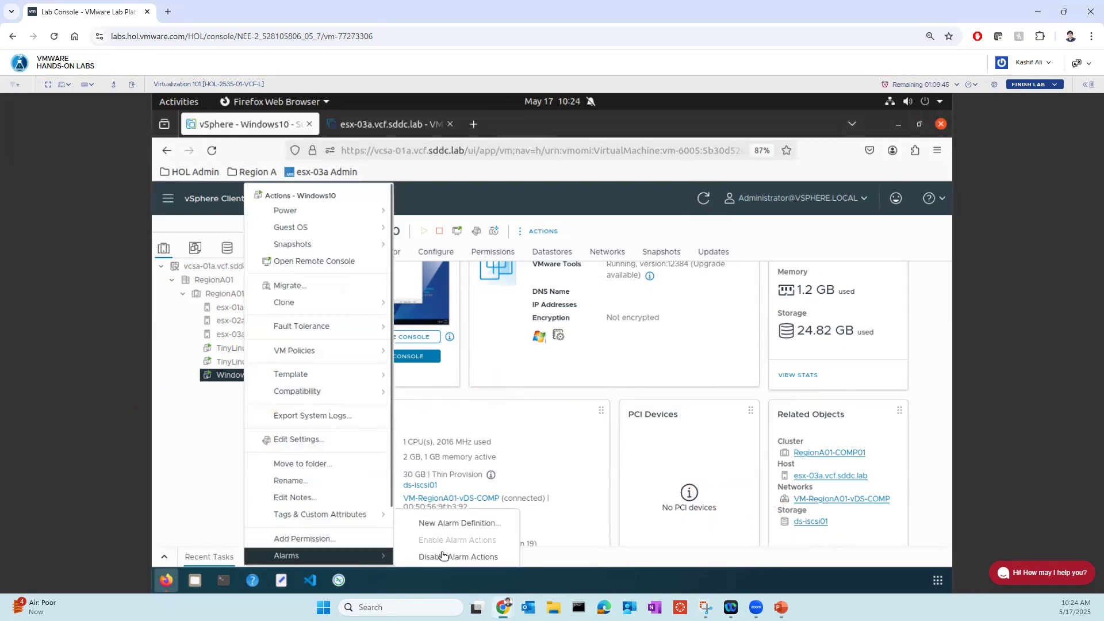
click(451, 525)
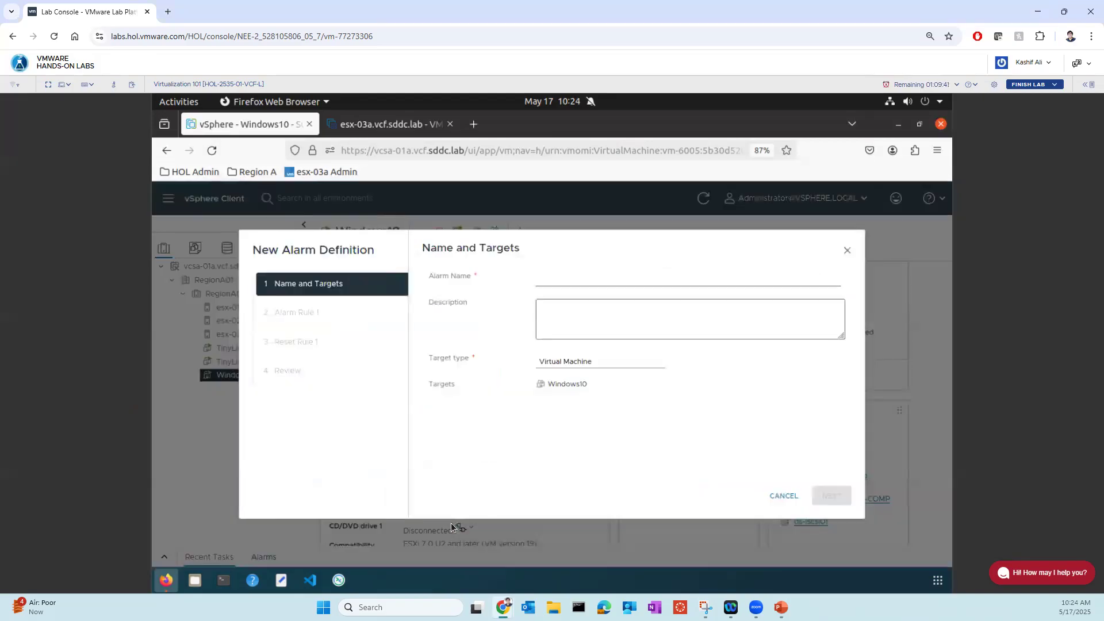
click(568, 280)
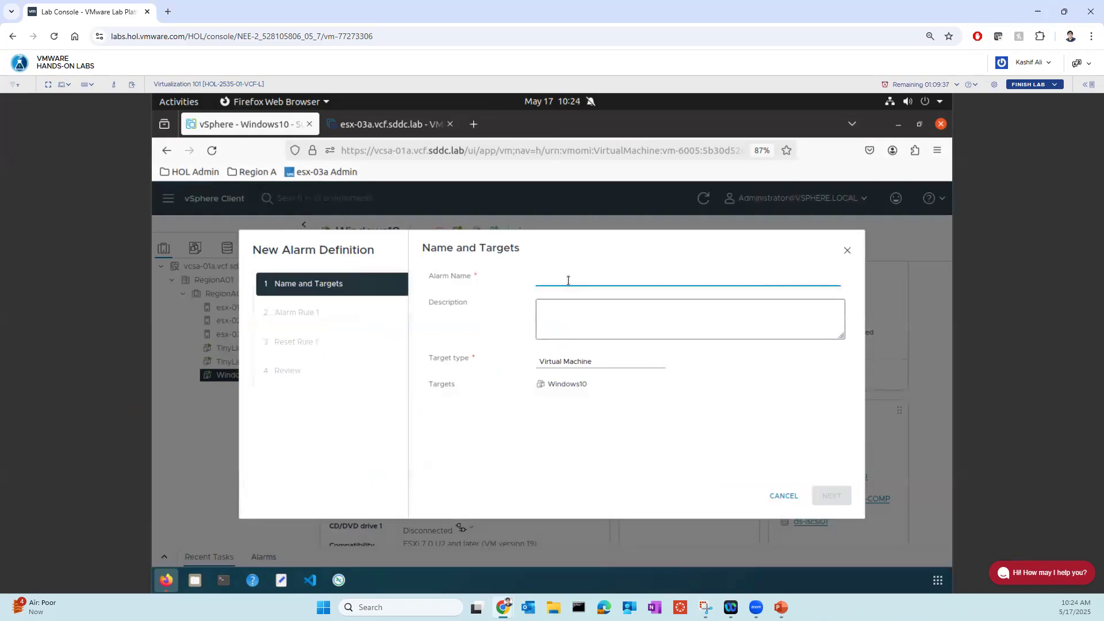
text(RAM_usage)
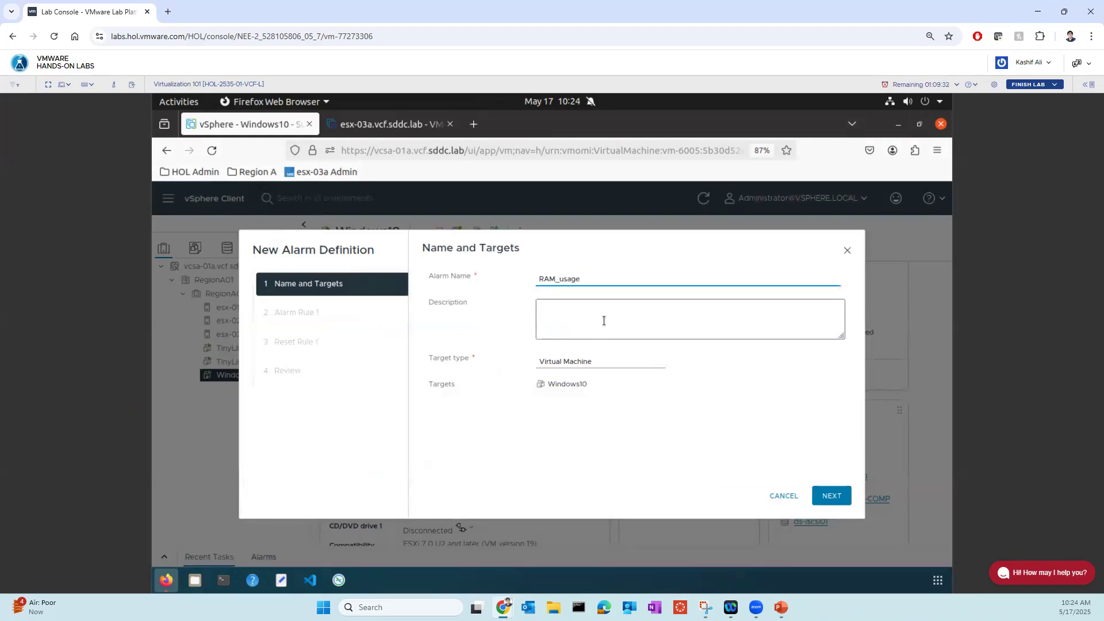
click(604, 321)
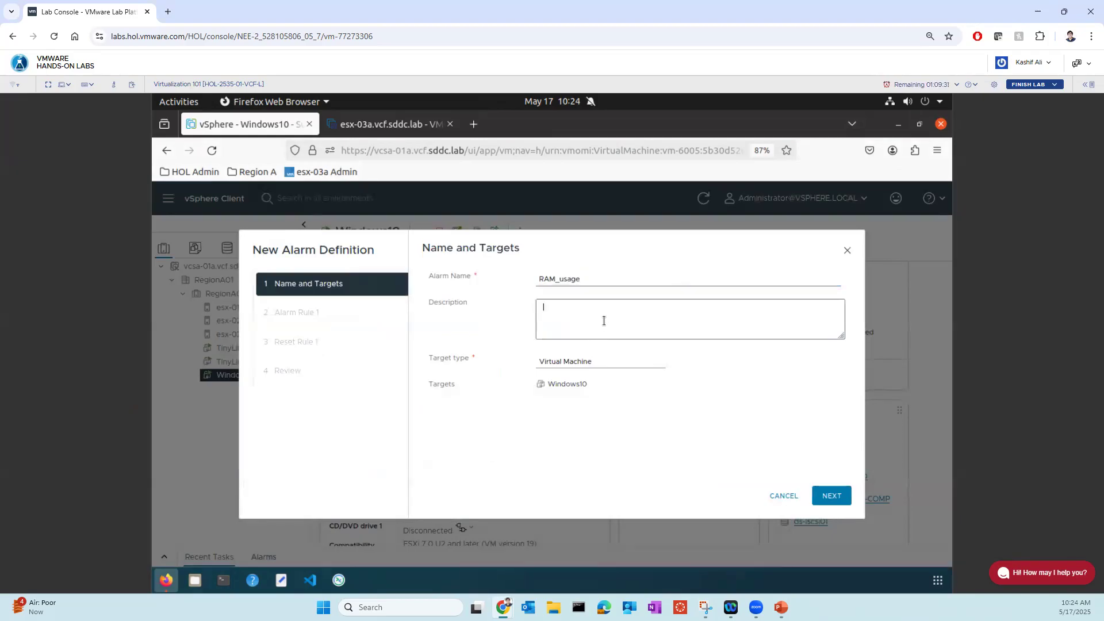
text(Testing purpose)
click(830, 497)
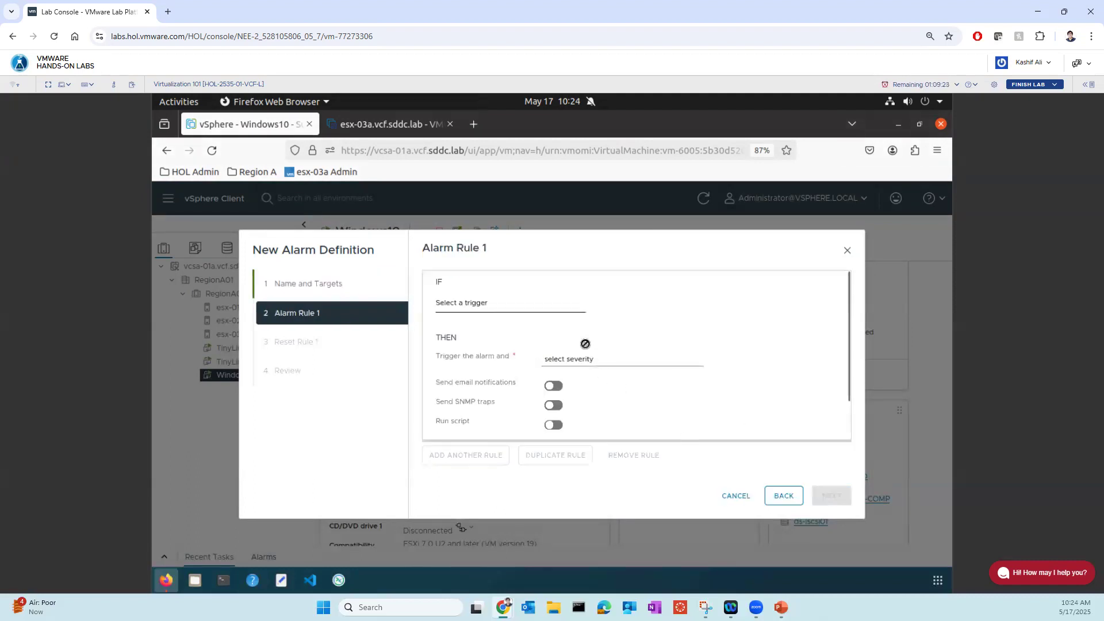
- Set the alarm rule's trigger condition to VM Memory Usage is above 6 %
click(454, 309)
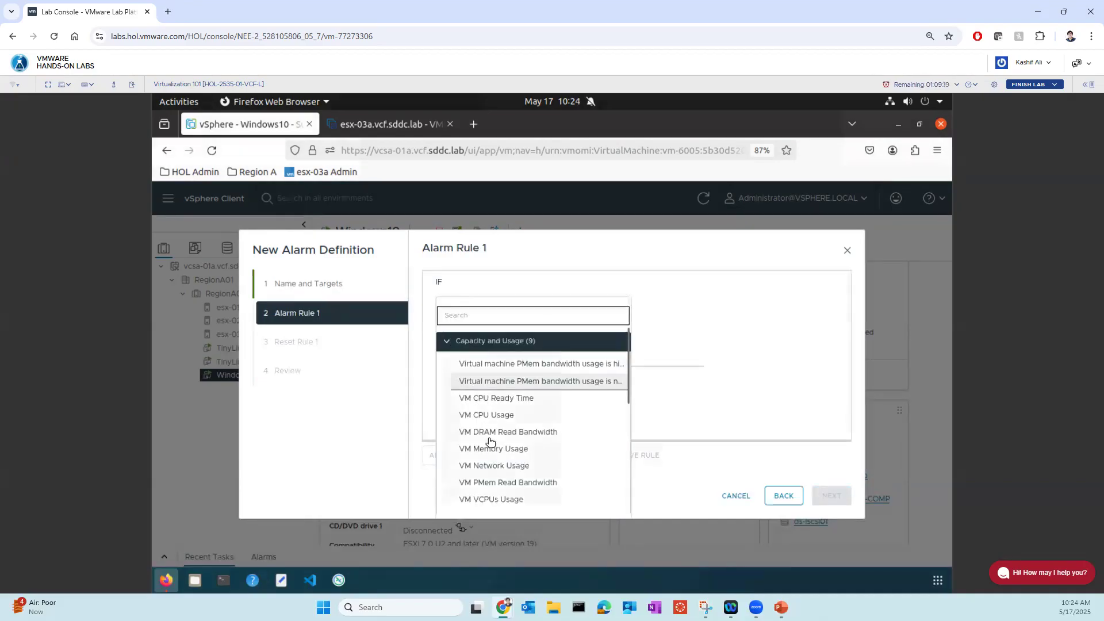
scroll(493, 437, down, 3)
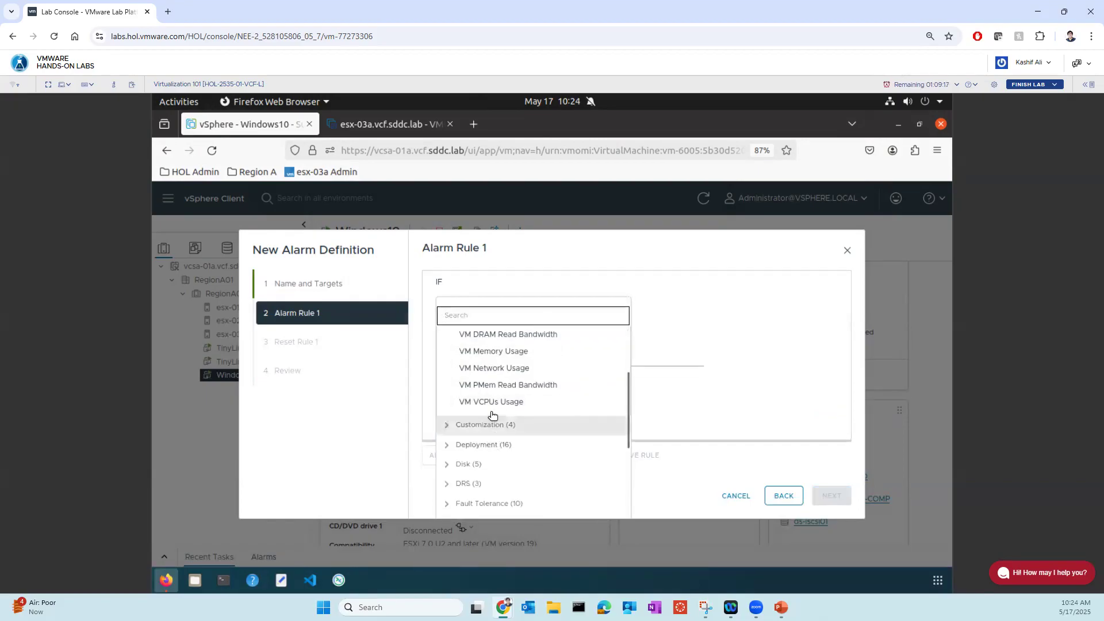
click(503, 359)
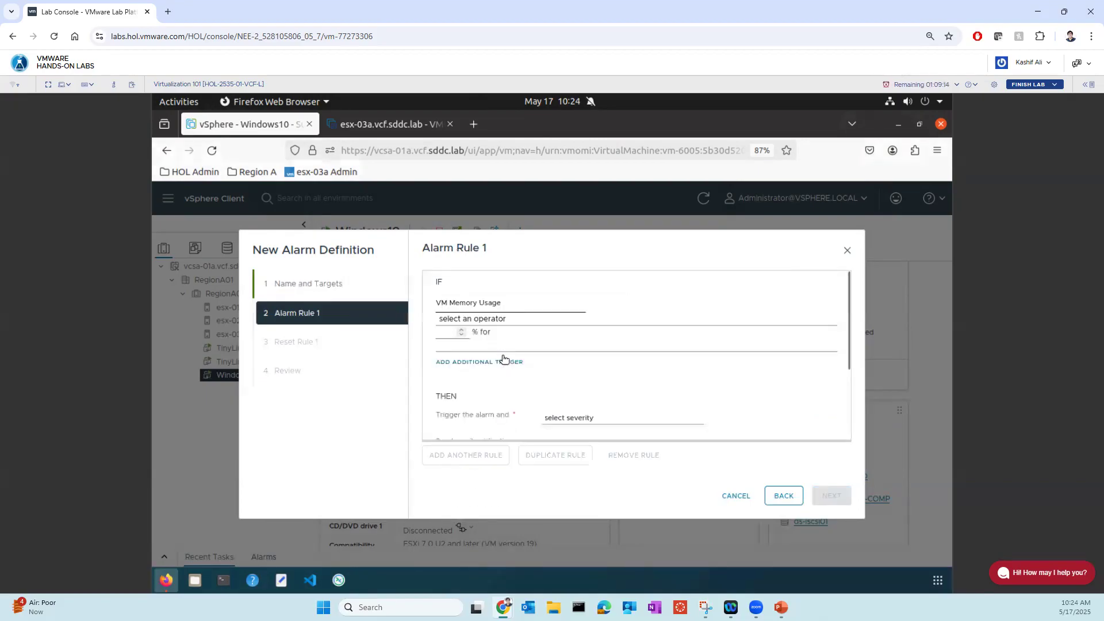
click(460, 332)
click(461, 335)
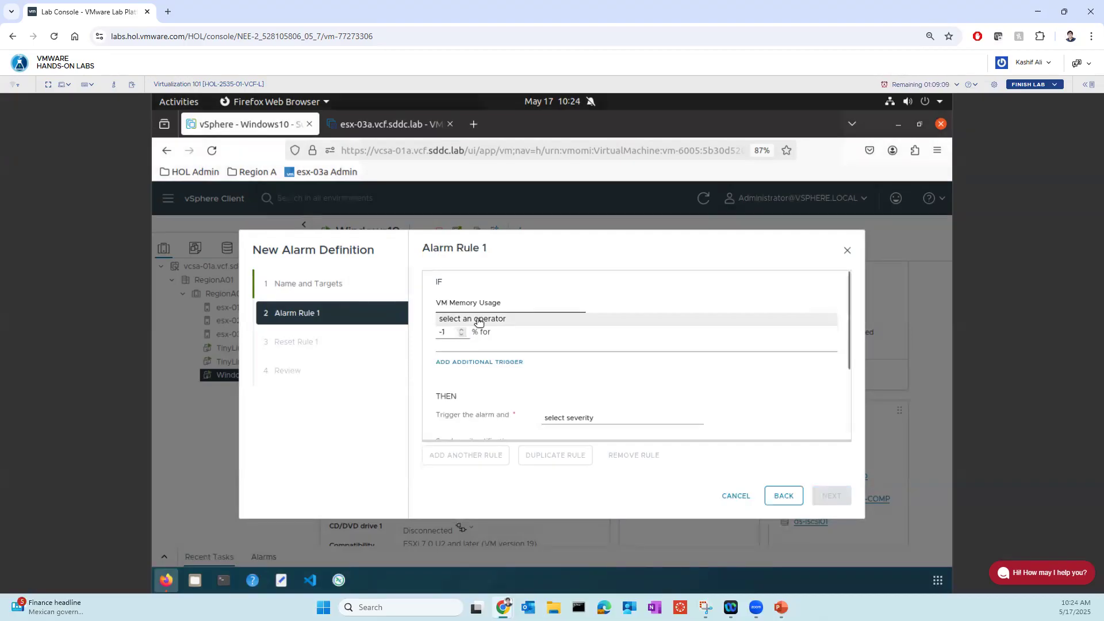
click(476, 321)
click(459, 351)
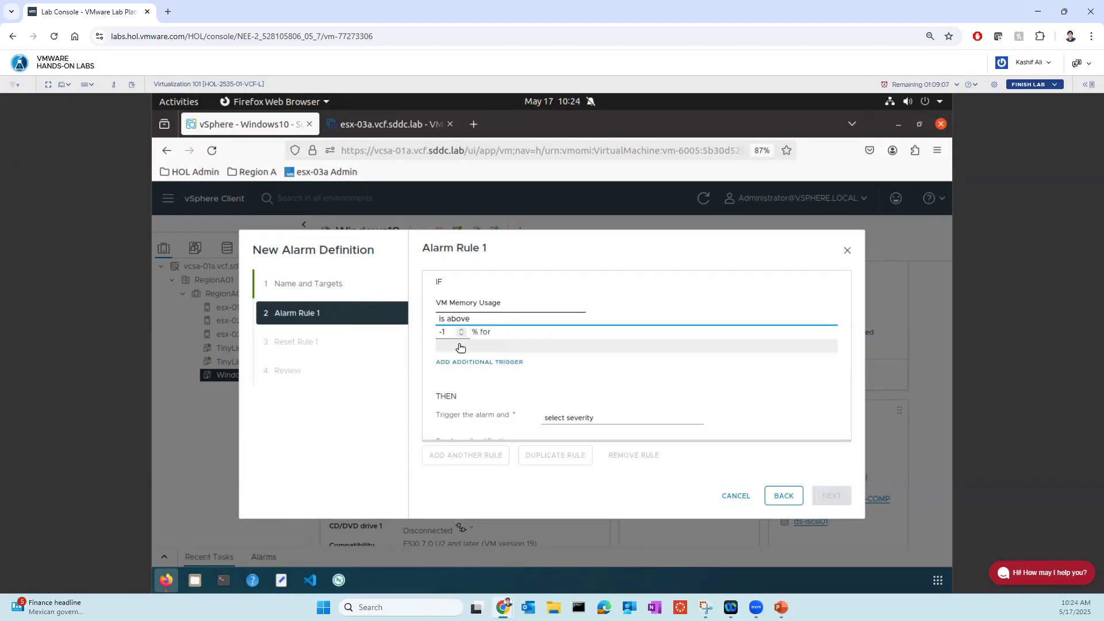
click(461, 335)
click(460, 330)
click(460, 330)
click(460, 330)
click(460, 330)
click(460, 330)
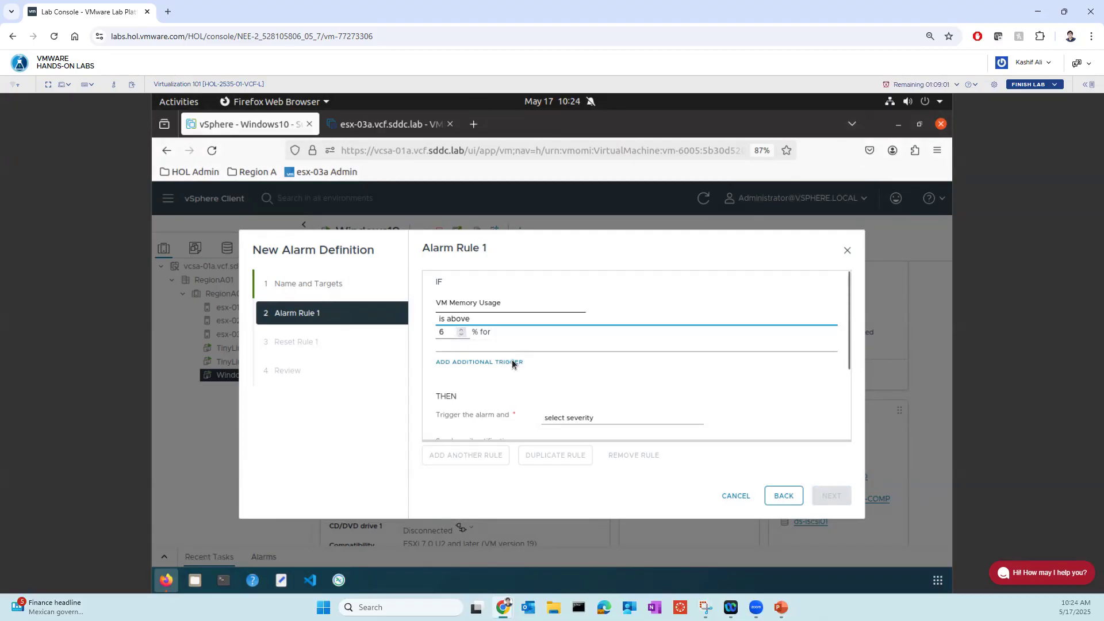
- Set the alarm severity to Show as Warning and add Power off VM as an advanced action
scroll(564, 354, down, 2)
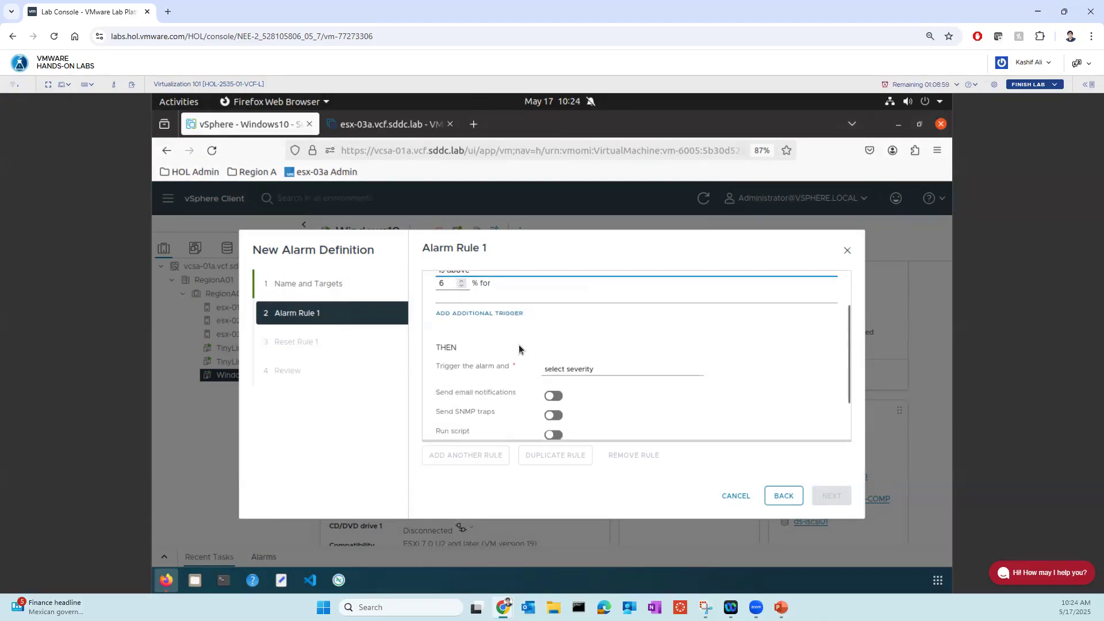
click(572, 370)
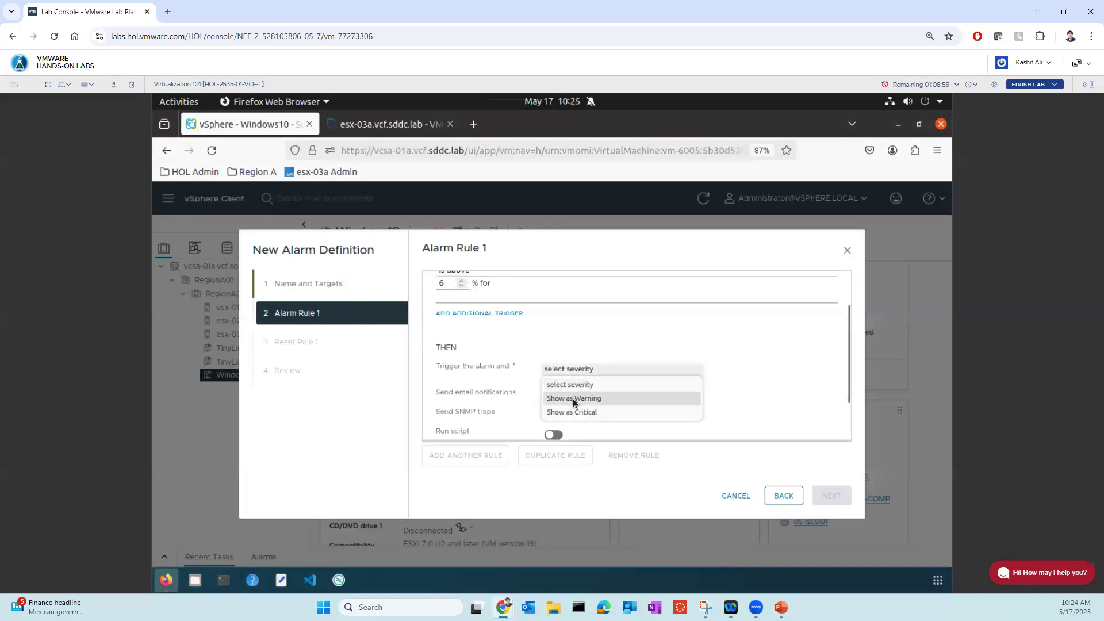
click(596, 402)
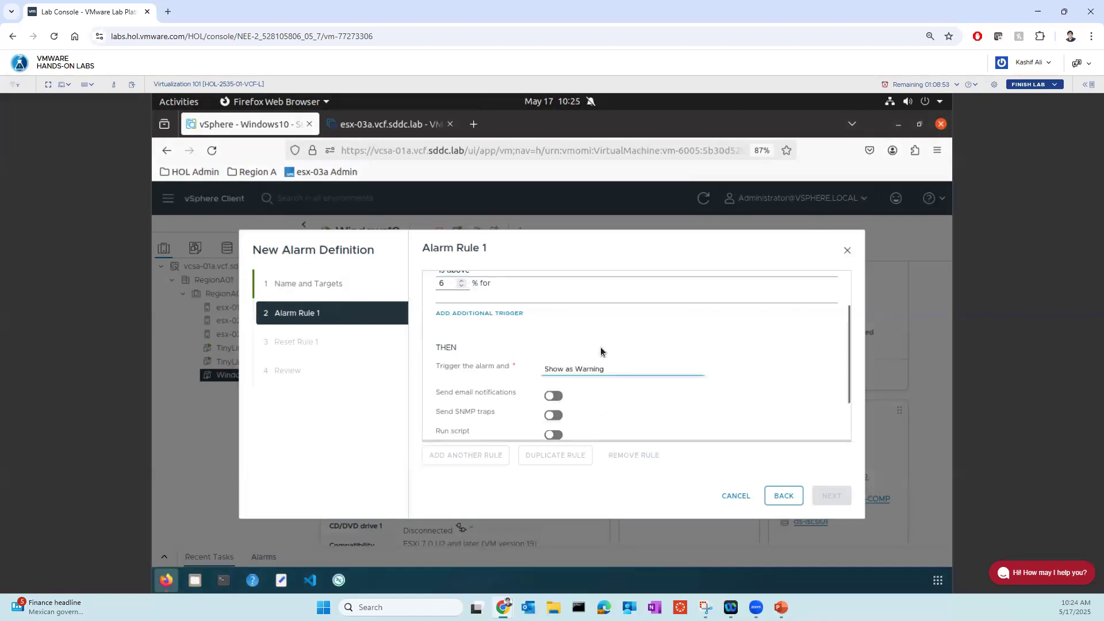
scroll(600, 351, down, 2)
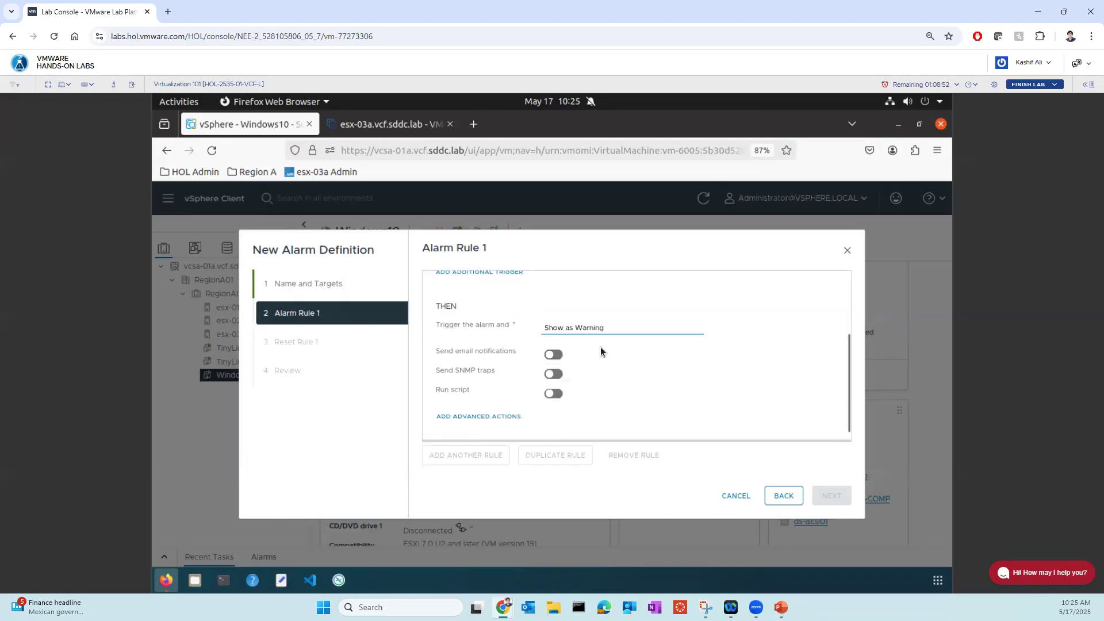
click(489, 415)
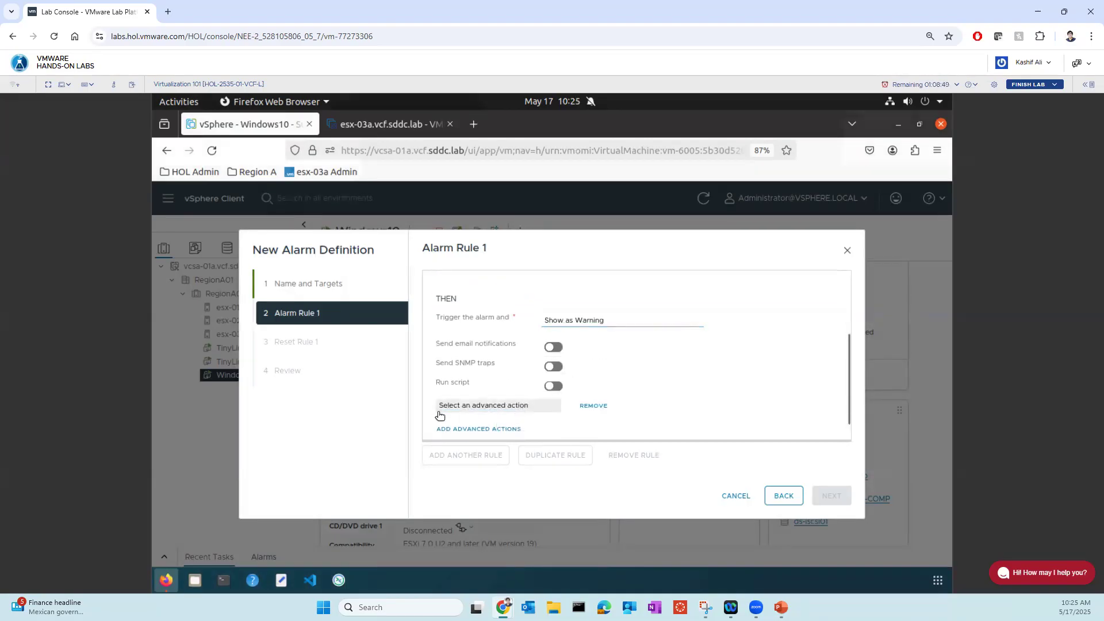
click(510, 407)
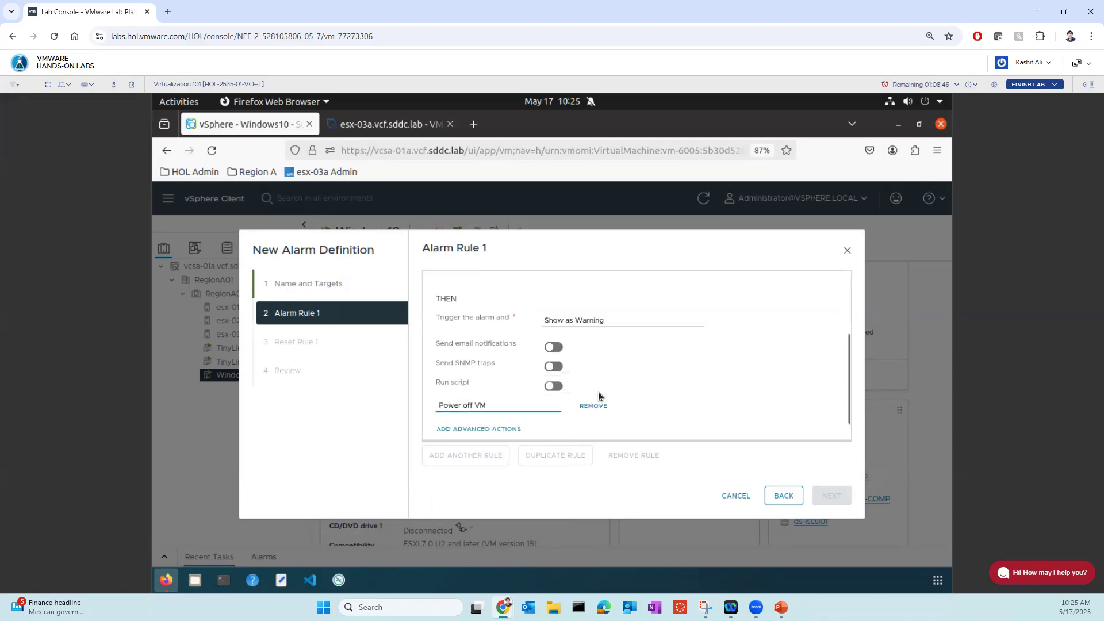
scroll(509, 430, down, 1)
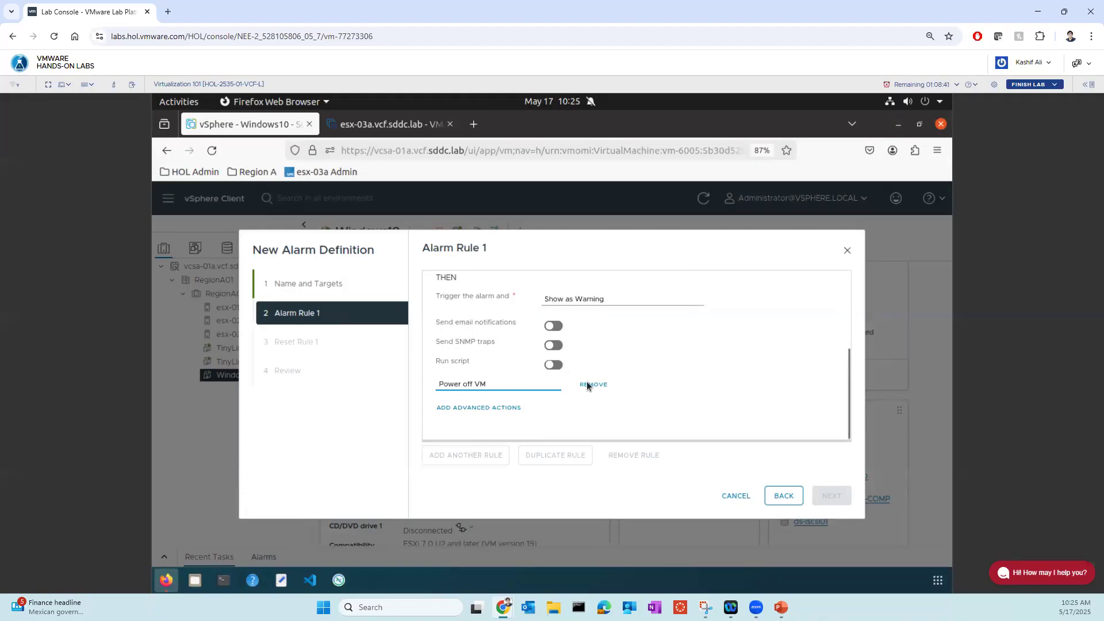
- Set the duration of the VM Memory Usage condition to 30 sec
scroll(551, 365, up, 3)
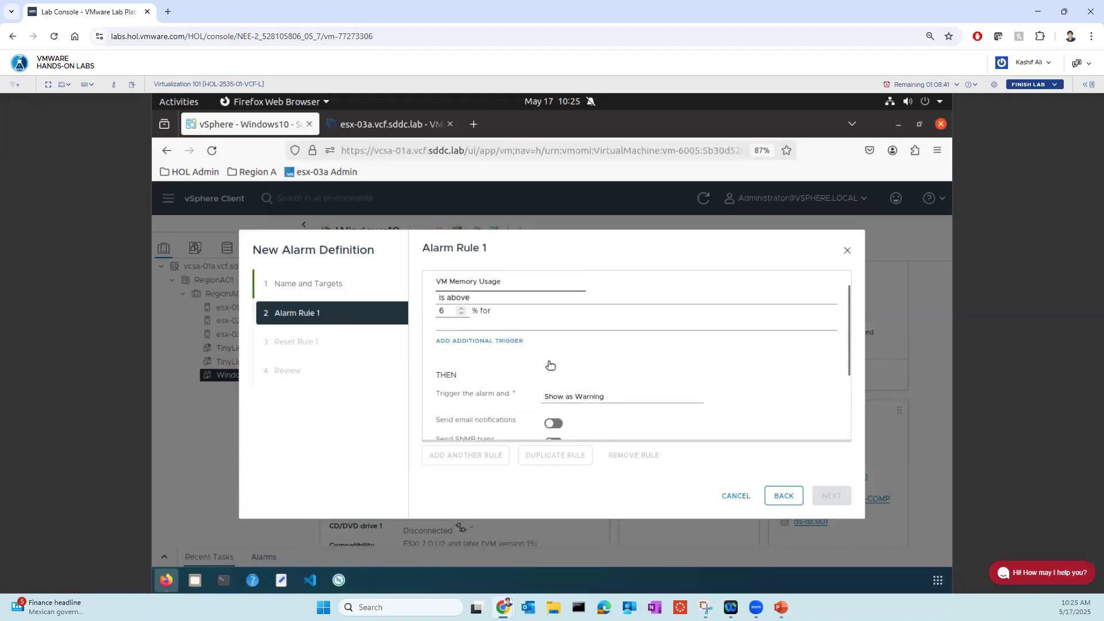
click(491, 326)
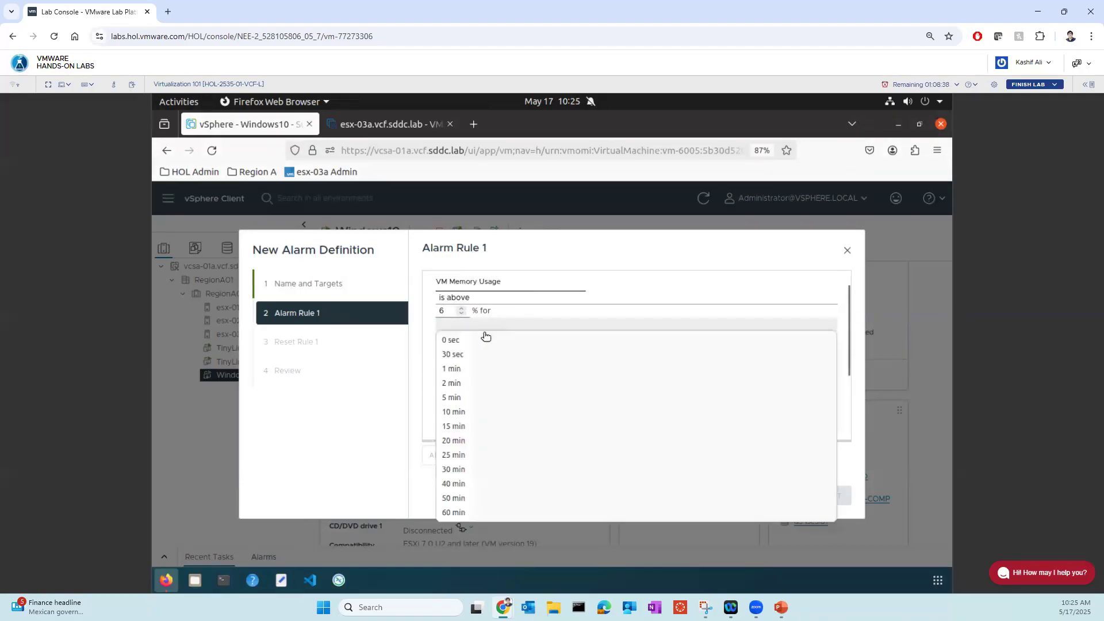
click(459, 357)
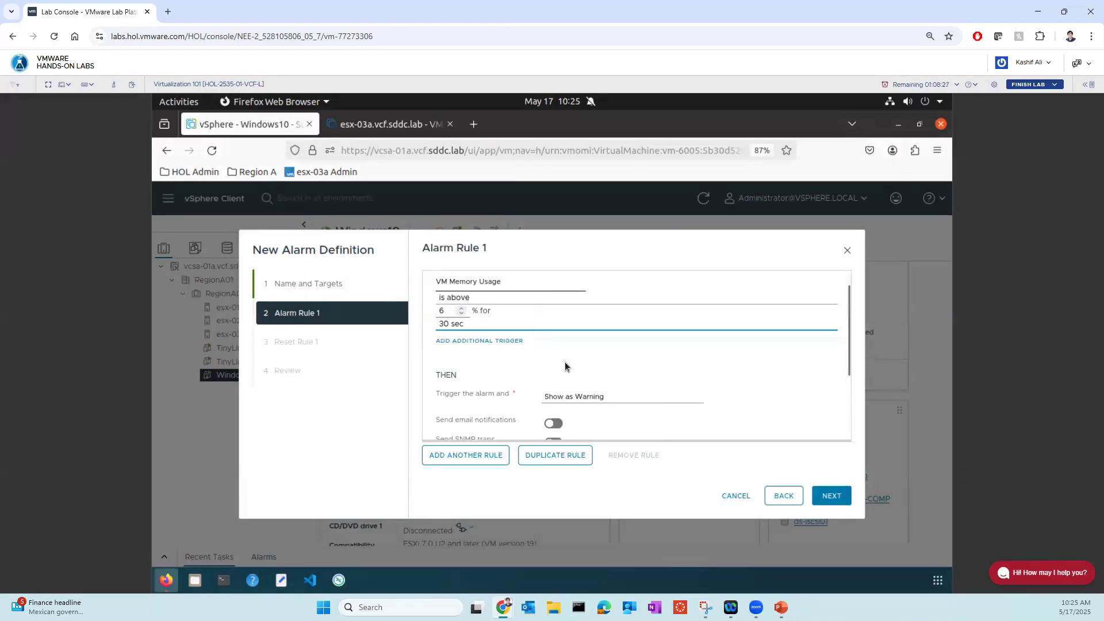
- Accept the default reset rule and create the RAM_usage alarm with it enabled
click(829, 497)
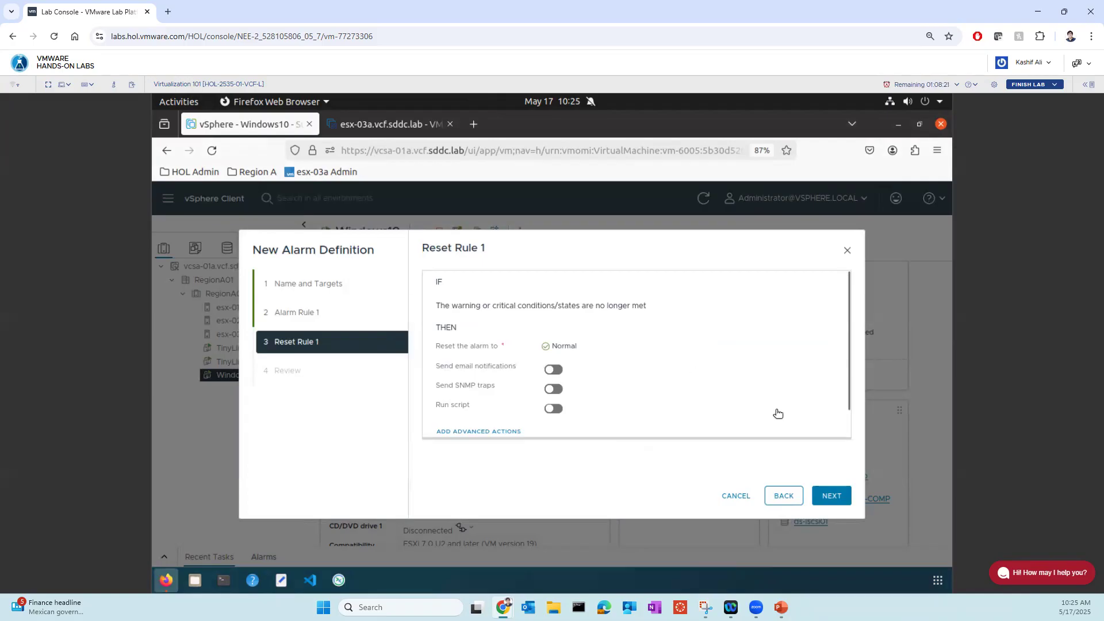
click(835, 498)
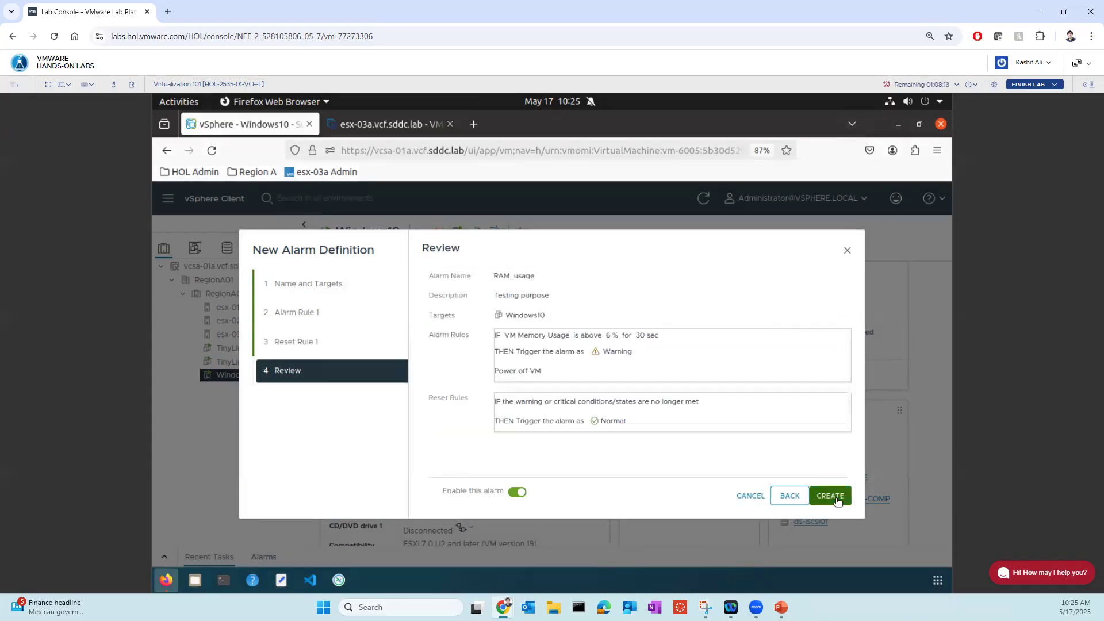
click(836, 499)
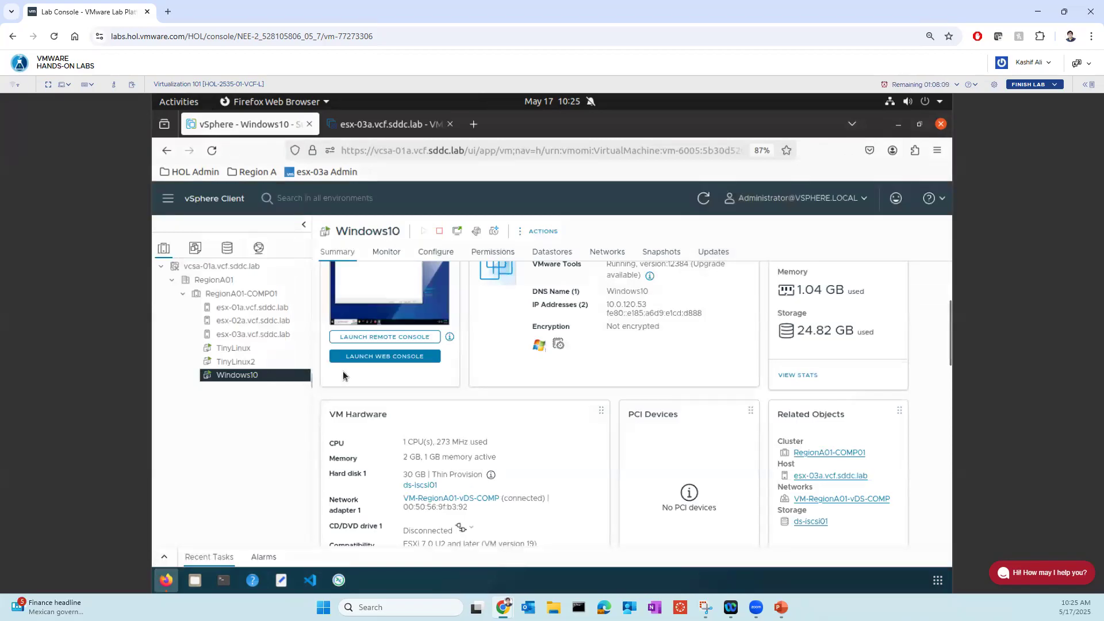
- Launch the web console of the Windows10 VM
click(457, 232)
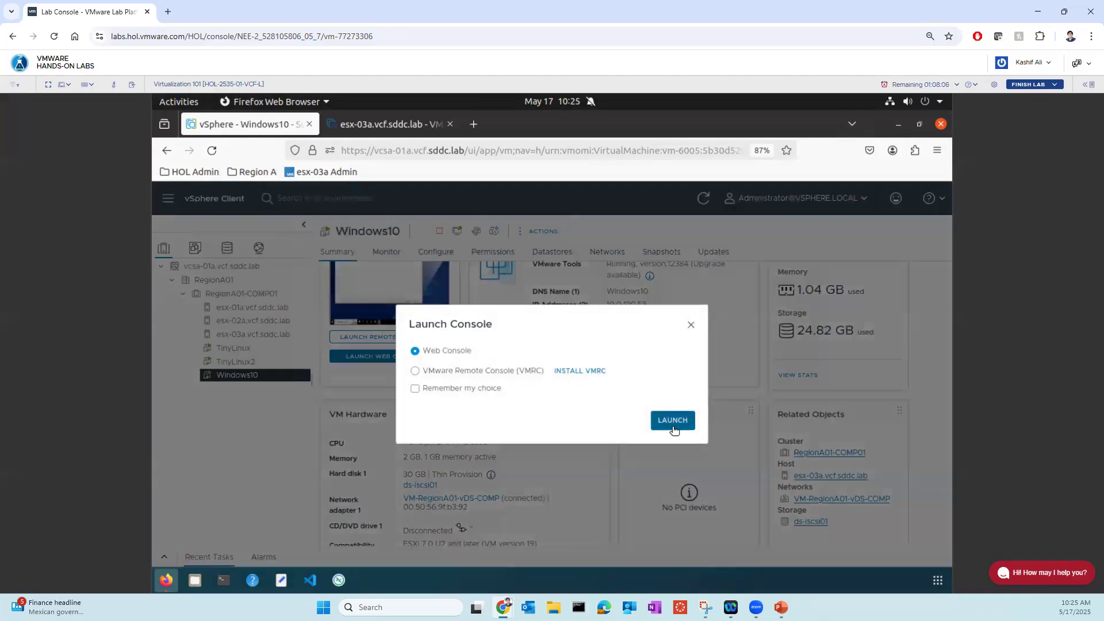
click(672, 421)
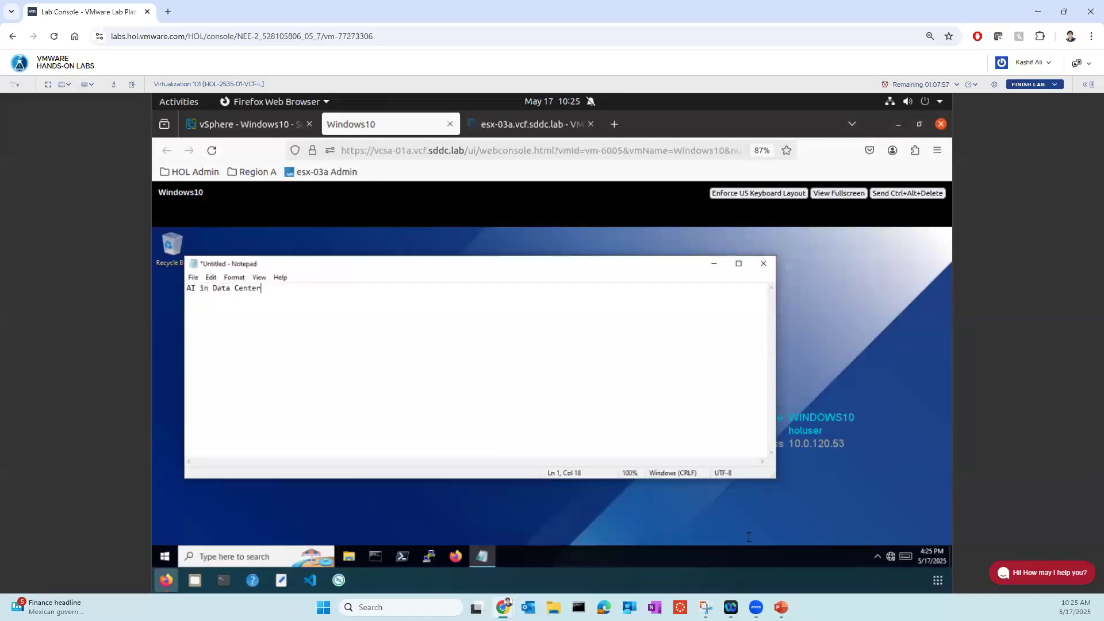
- Launch Task Manager inside the Windows10 VM and examine its Memory performance graph
right_click(726, 557)
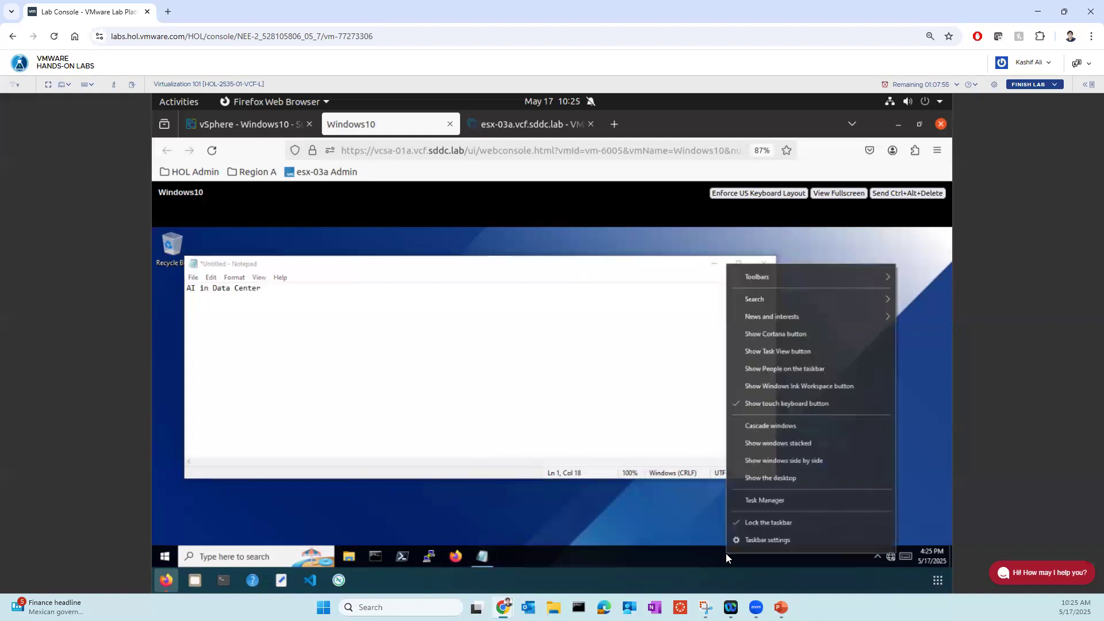
click(759, 500)
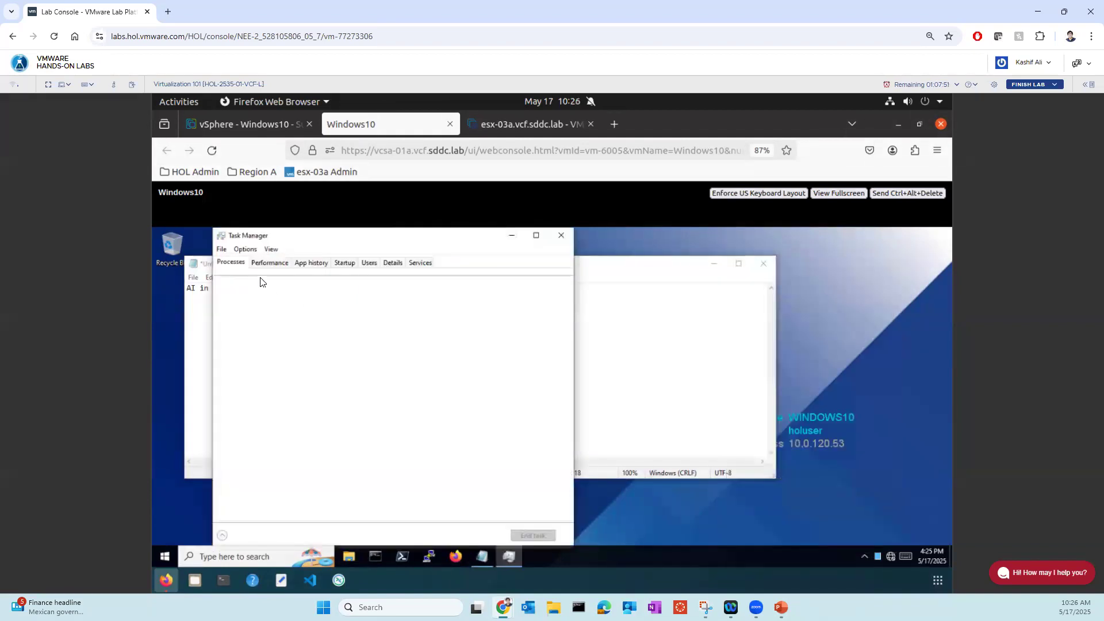
click(270, 263)
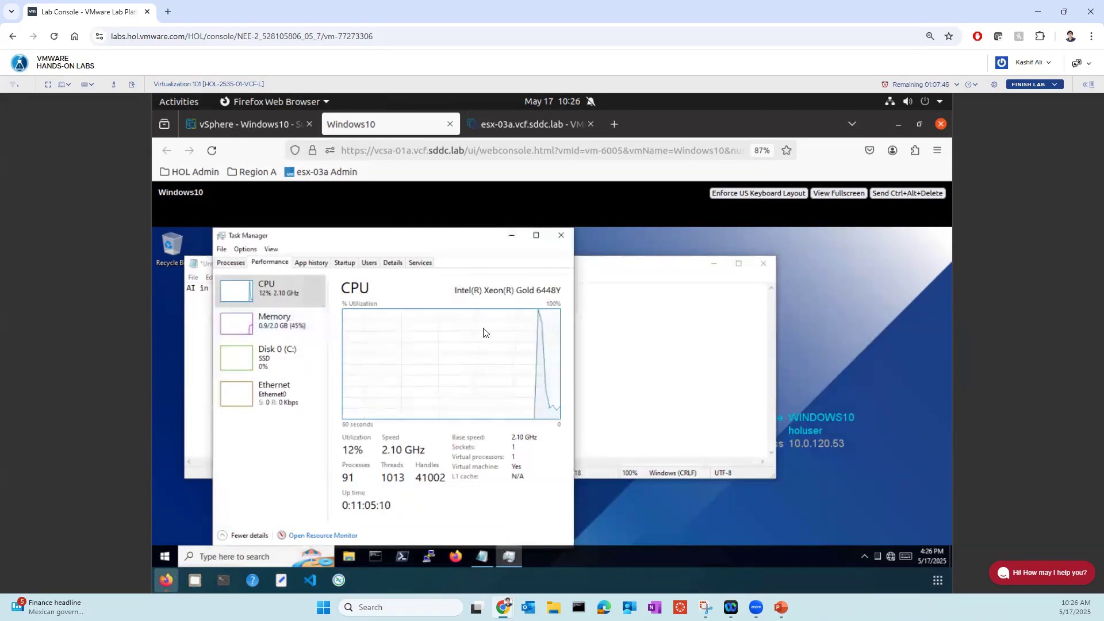
click(276, 328)
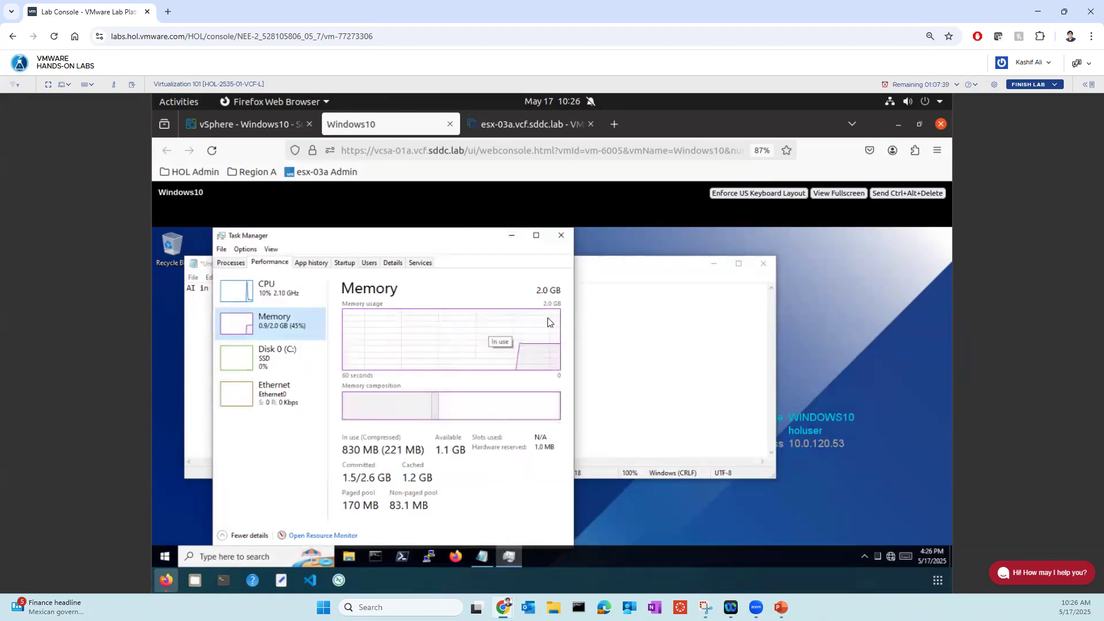
- Add the text "sfsdfsdf" to the VM's open Notepad document, and close the Windows10 web console
click(612, 327)
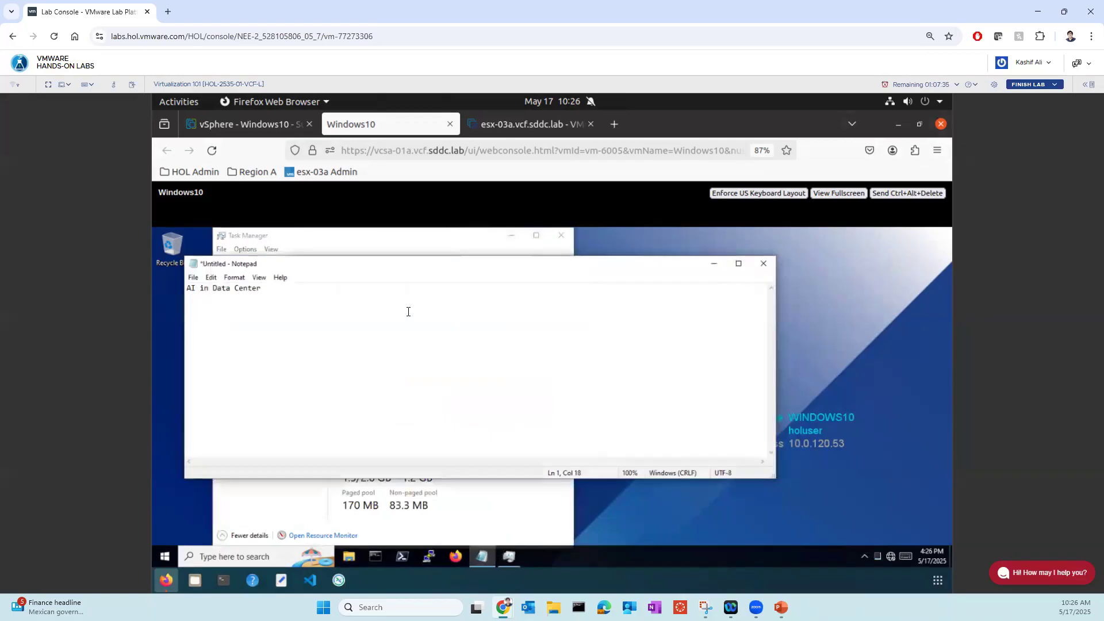
text(sfsdfsdf)
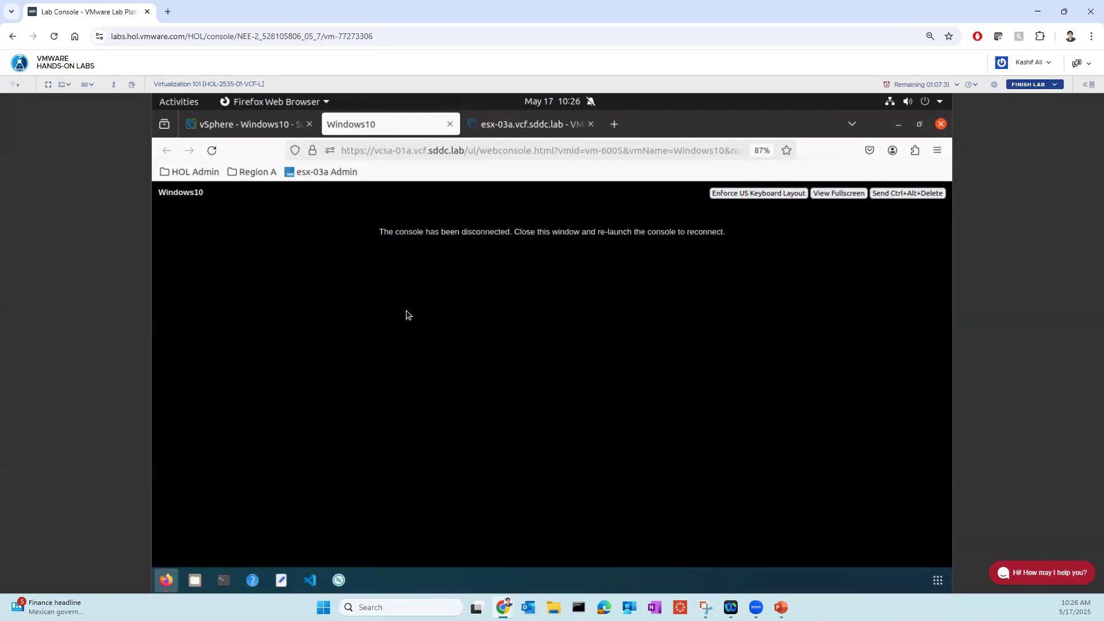
click(449, 123)
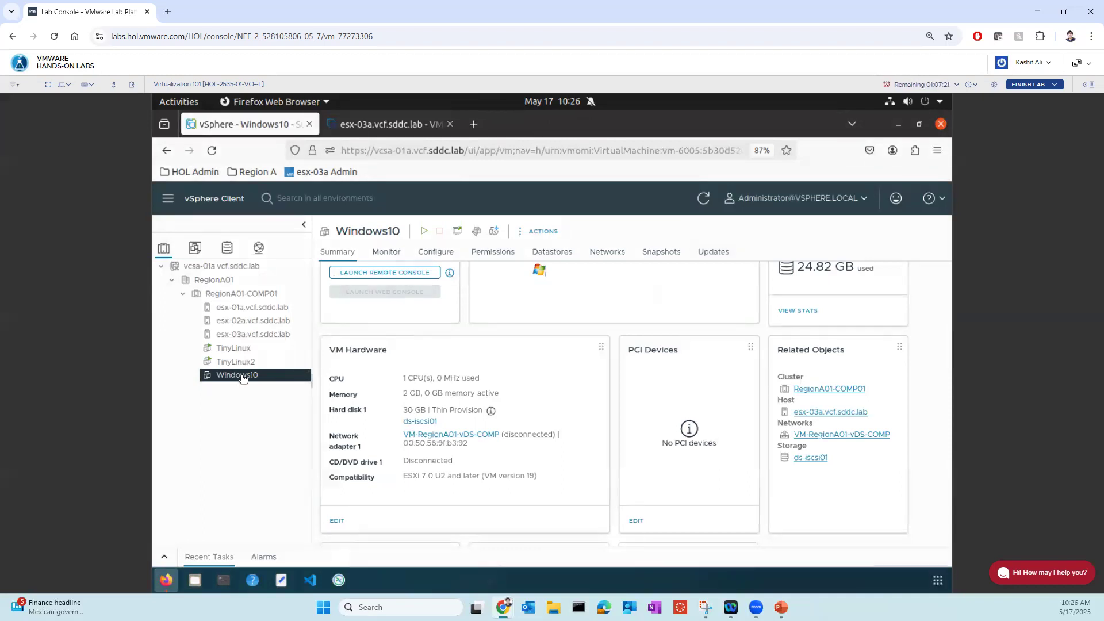
- Open the alarm options for the Windows10 VM in the vSphere inventory
right_click(242, 377)
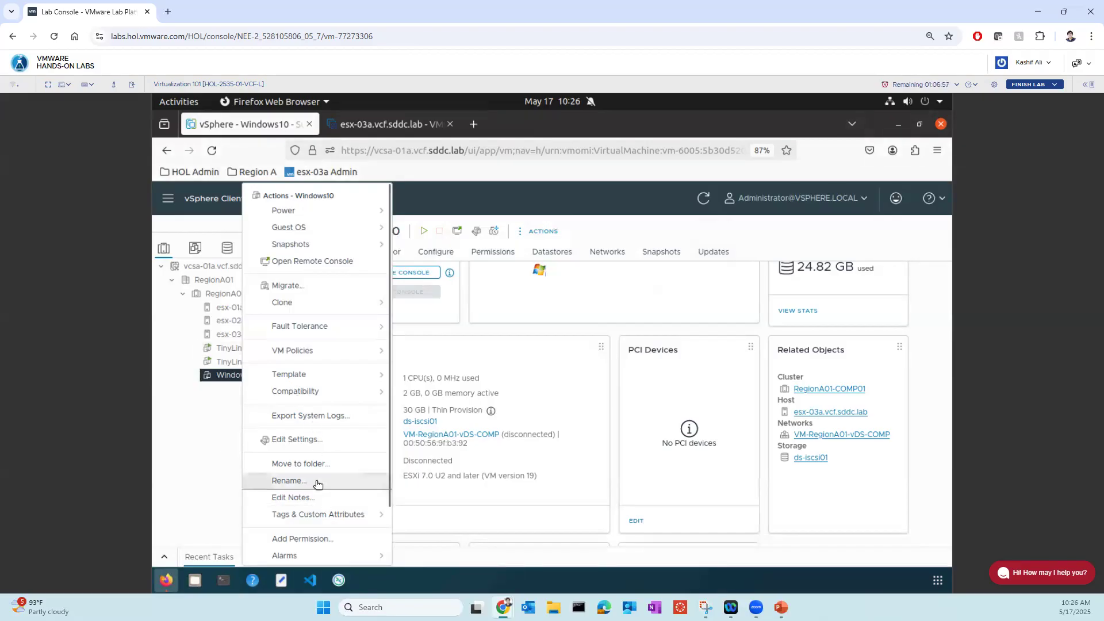
scroll(318, 485, down, 2)
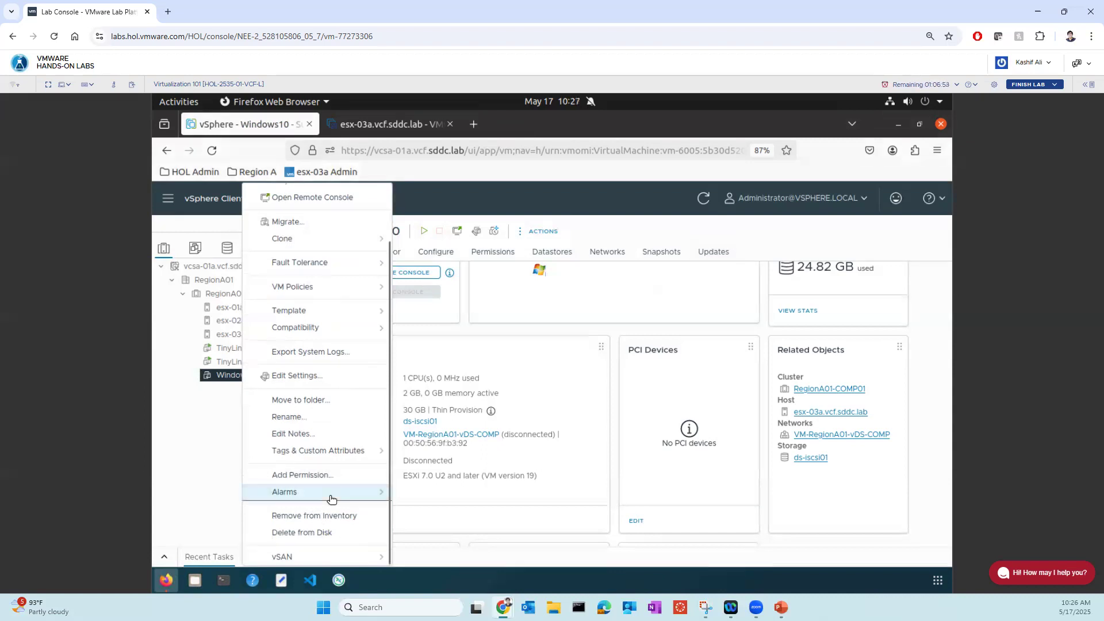
mouse_move(332, 499)
click(444, 534)
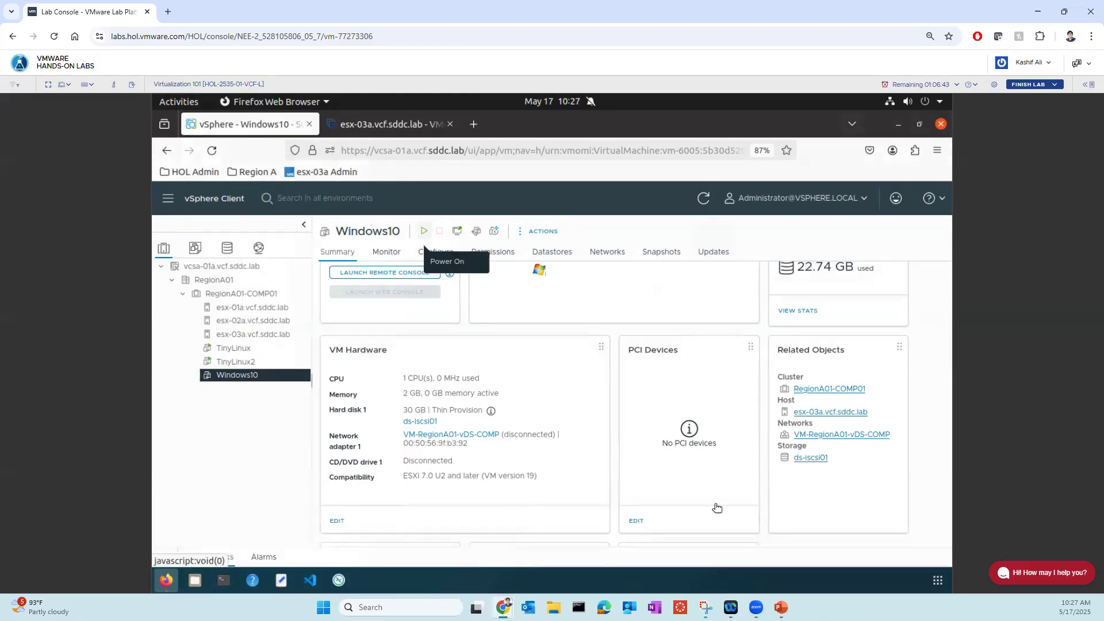
- Switch to the PowerPoint slide show and handwrite an underlined "10 VMS" in red ink on the AI Integration in vSphere slide
click(781, 607)
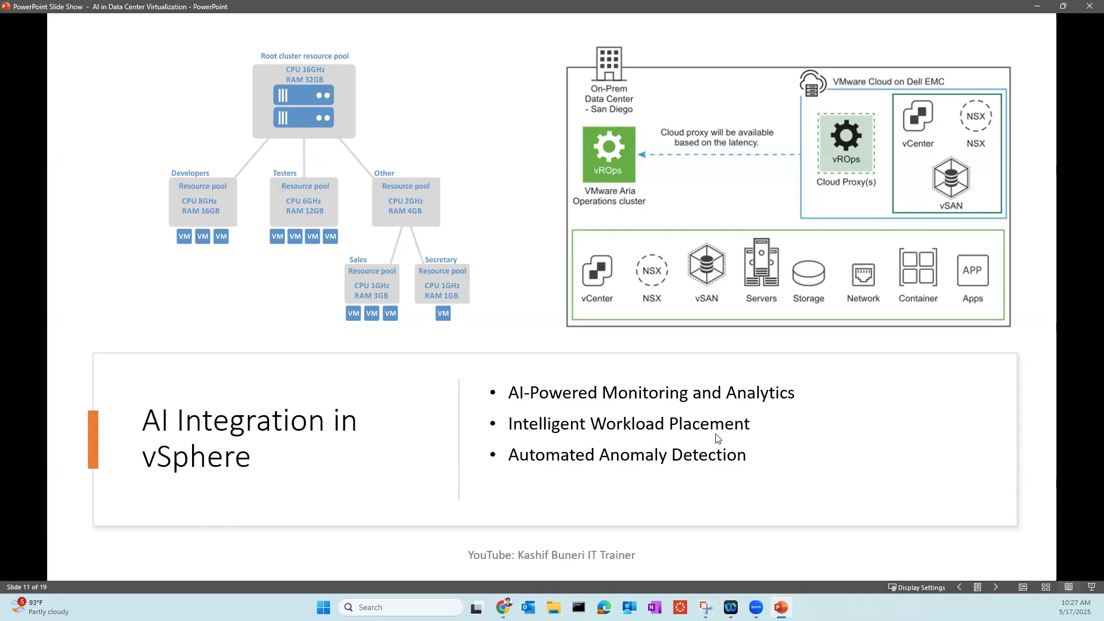
mouse_move(706, 607)
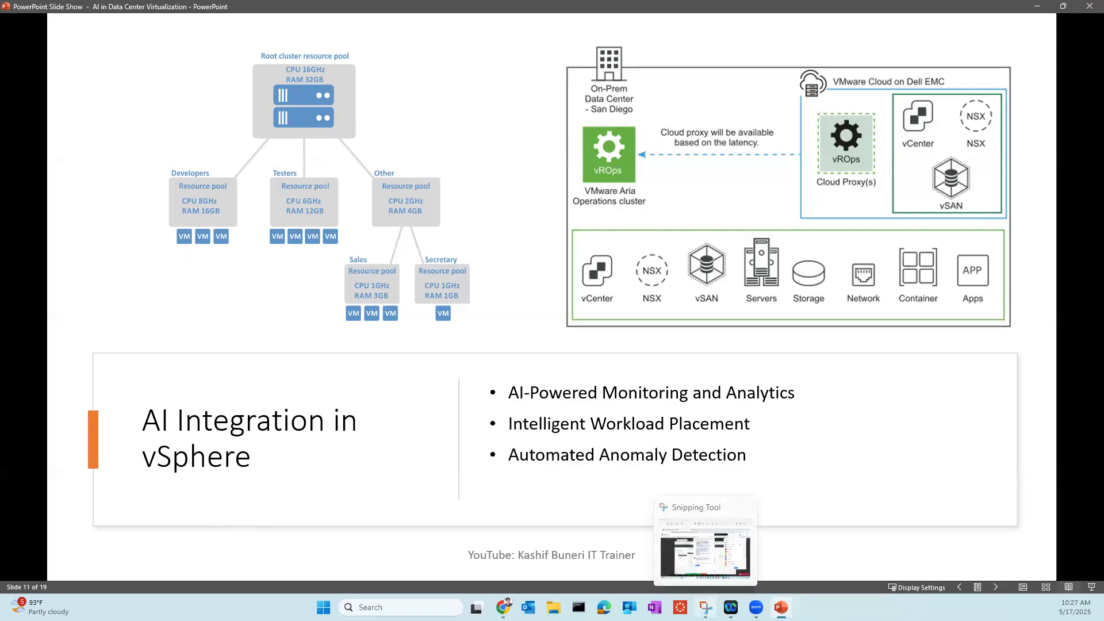
click(401, 608)
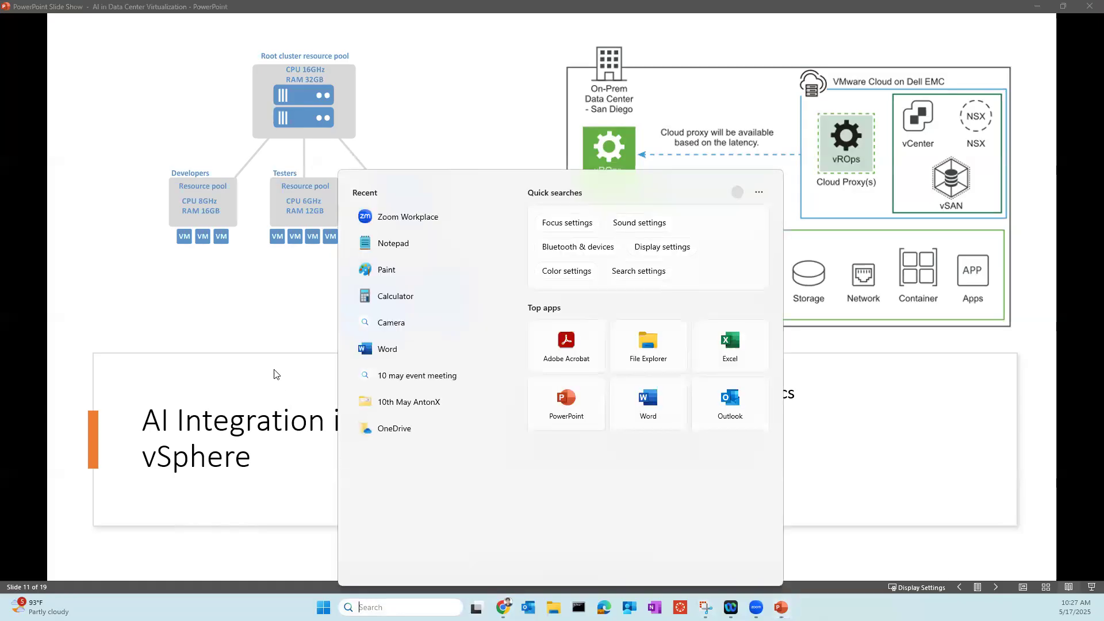
click(275, 374)
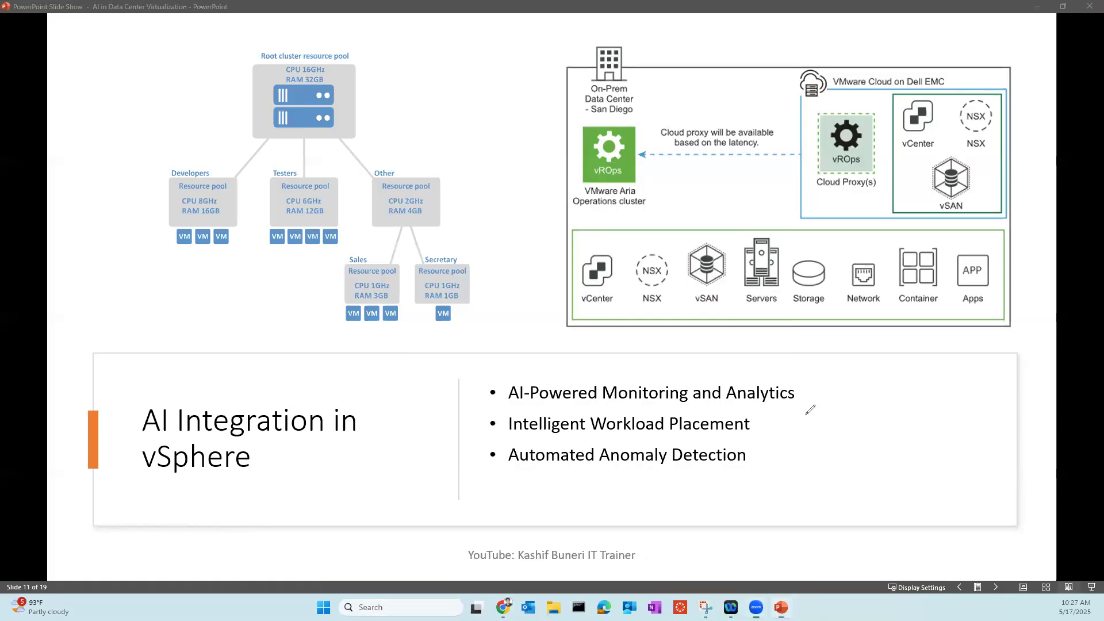
mouse_move(874, 360)
mouse_down()
mouse_move(879, 379)
mouse_move(898, 364)
mouse_move(934, 374)
mouse_move(947, 351)
mouse_move(971, 363)
mouse_move(875, 392)
mouse_up()
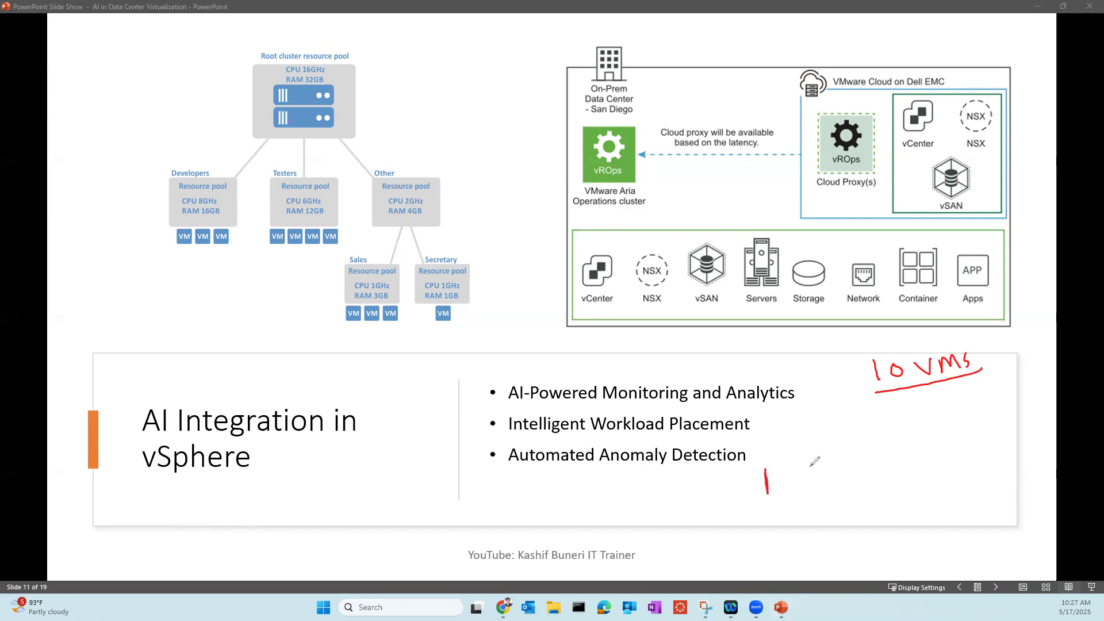
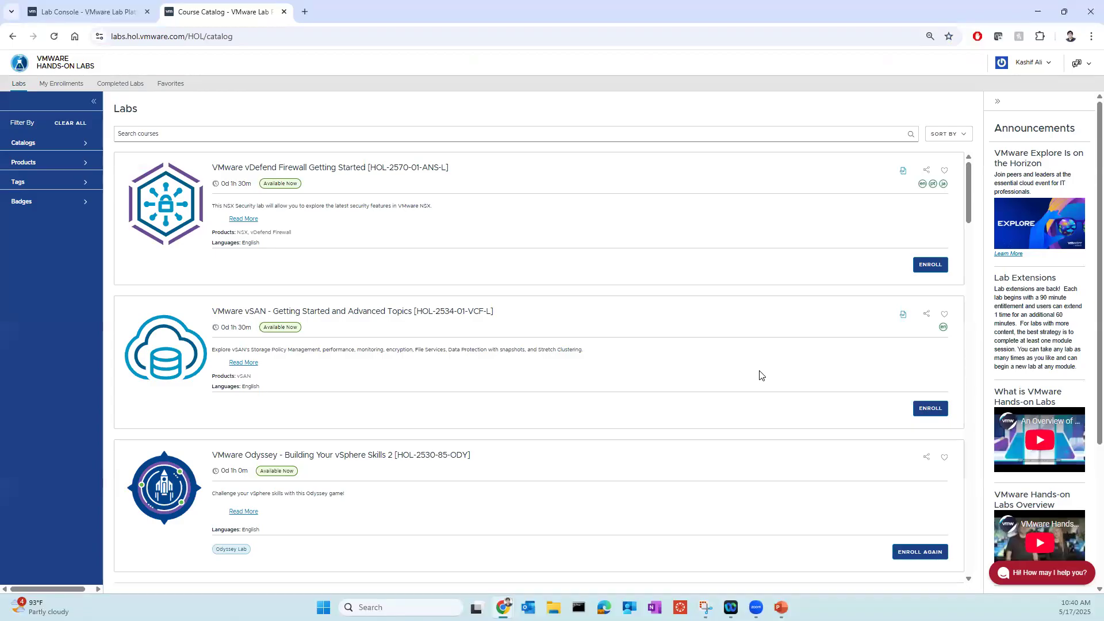
- Search the lab catalog for "aria" and open the VCF Operations - Becoming a Power User [HOL-2501-03-VCF-L] lab details
click(204, 135)
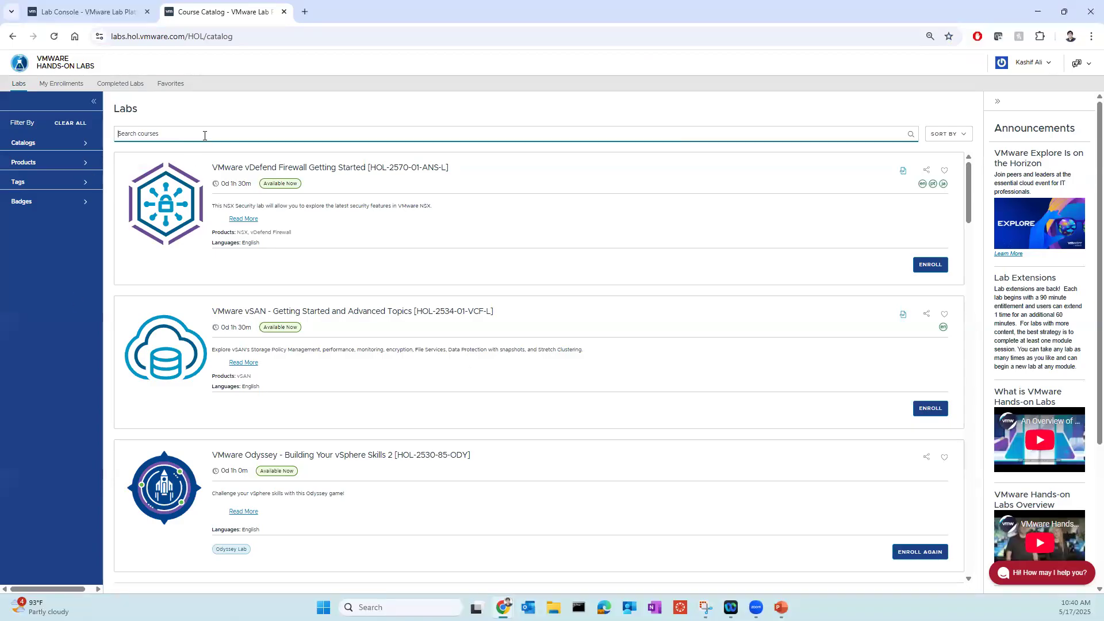
text(aria)
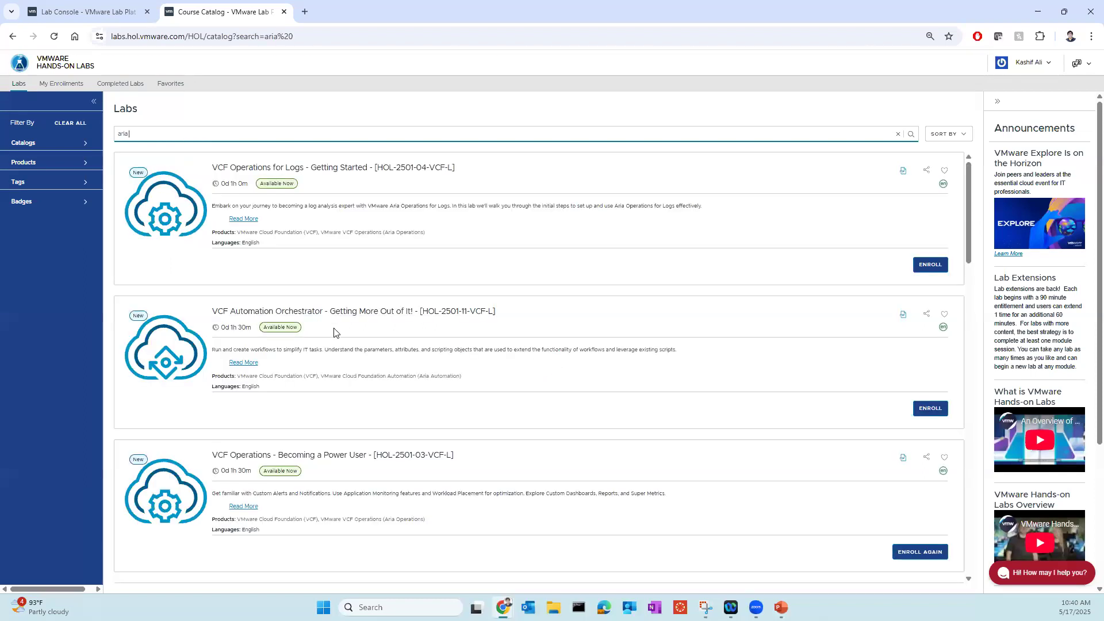
scroll(334, 333, down, 2)
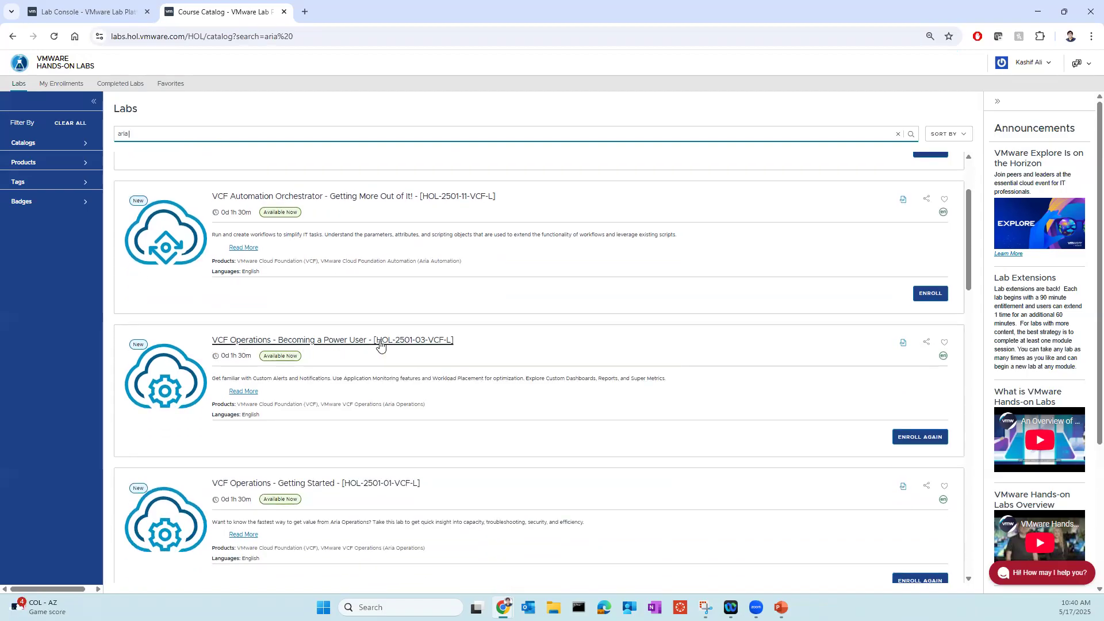
click(407, 344)
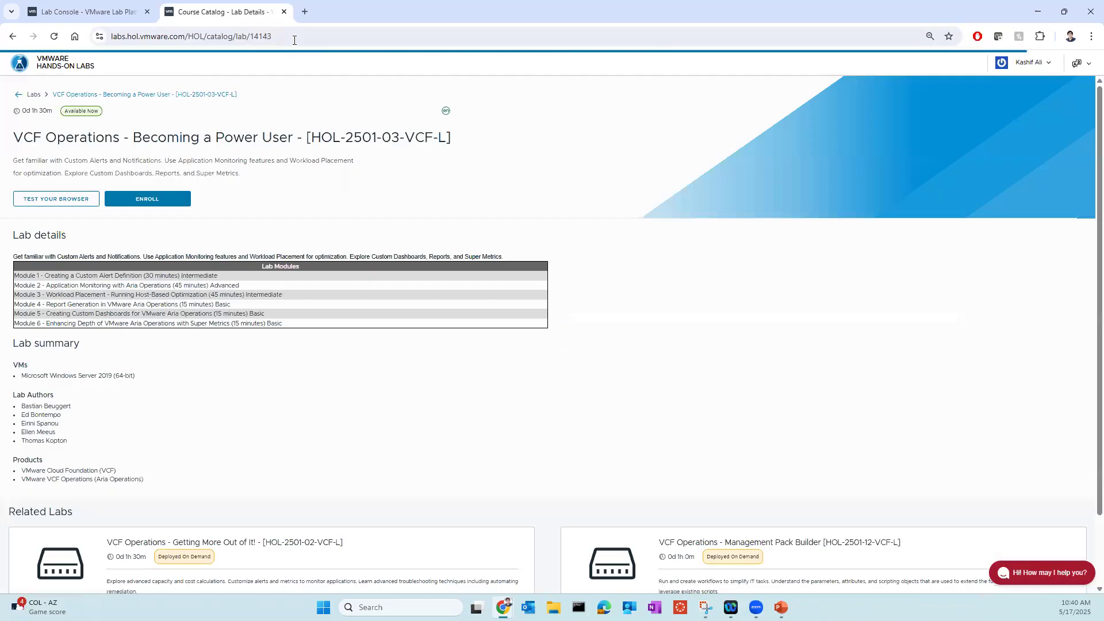
- Copy the web address of the lab's details page
click(265, 36)
right_click(265, 36)
click(307, 149)
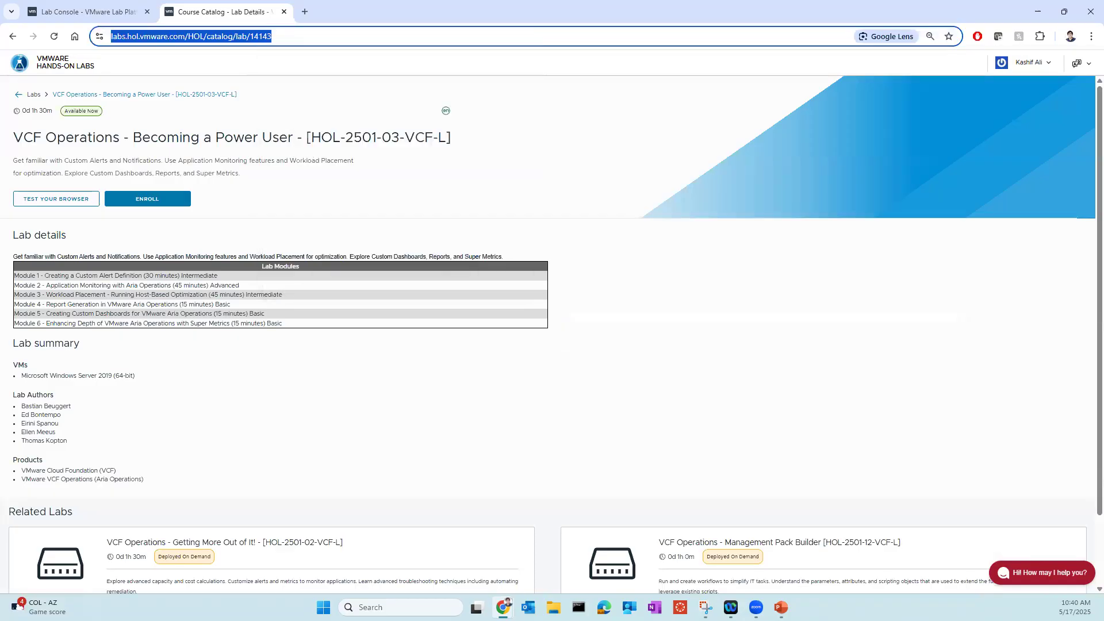
key(alt+Tab)
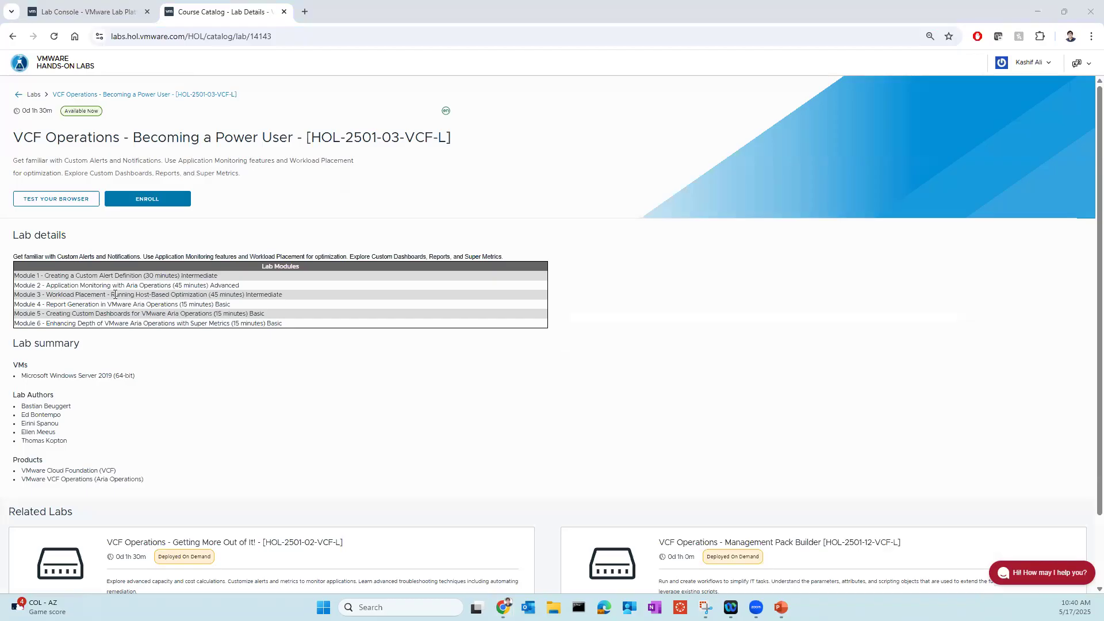
- Enroll in the VCF Operations - Becoming a Power User lab and start it
click(164, 203)
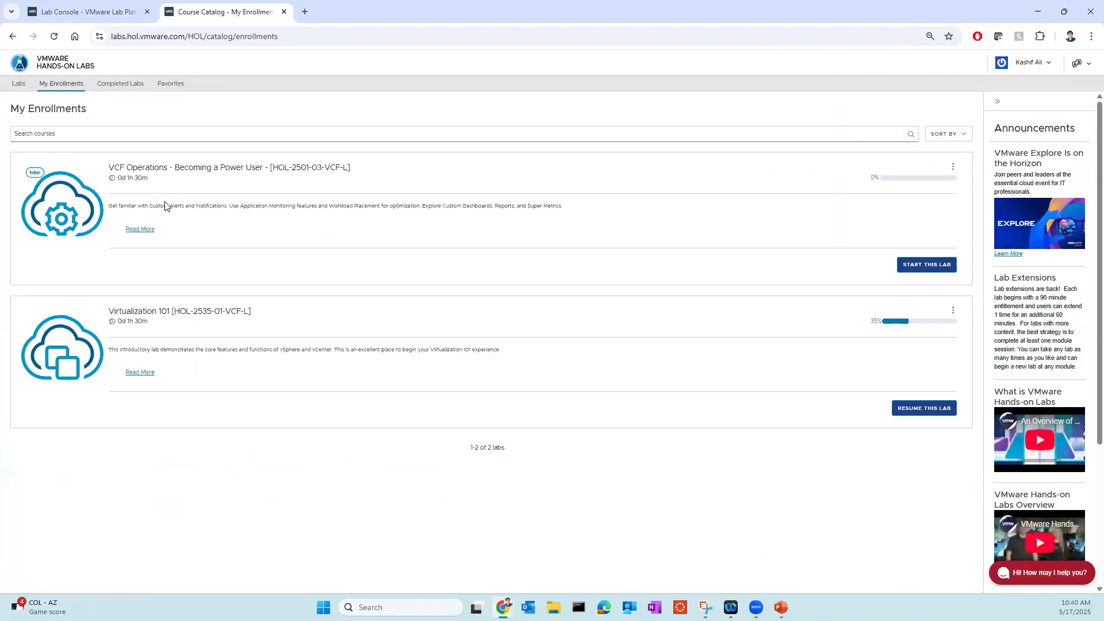
click(914, 271)
click(822, 308)
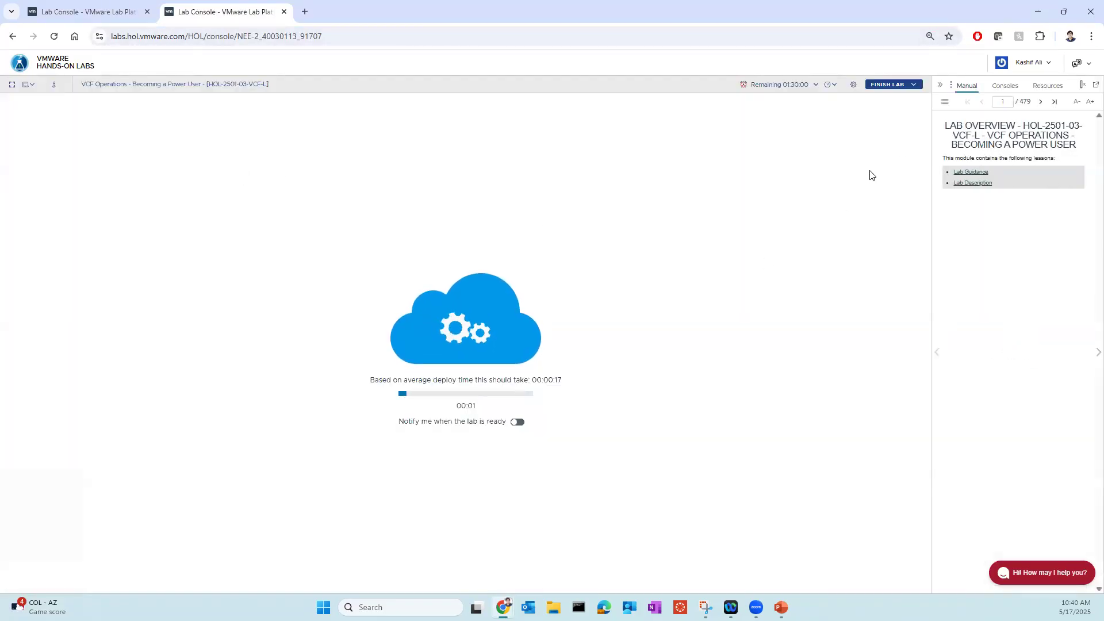
- Page through the lab manual to page 5, Module 1 - Creating a Custom Alert Definition
click(1041, 103)
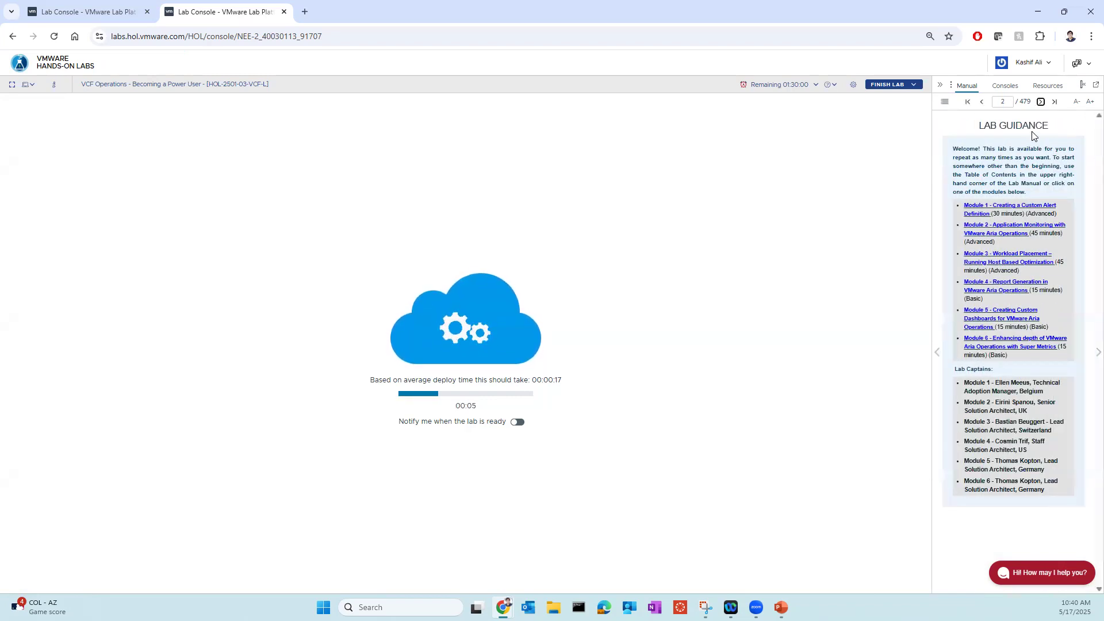
click(1041, 102)
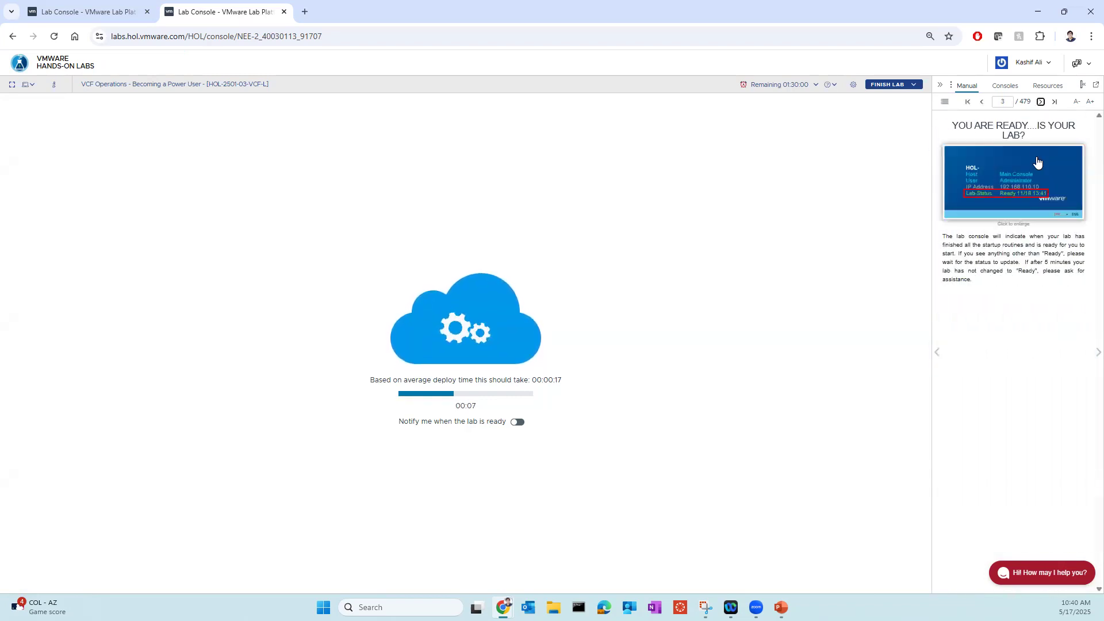
click(1041, 102)
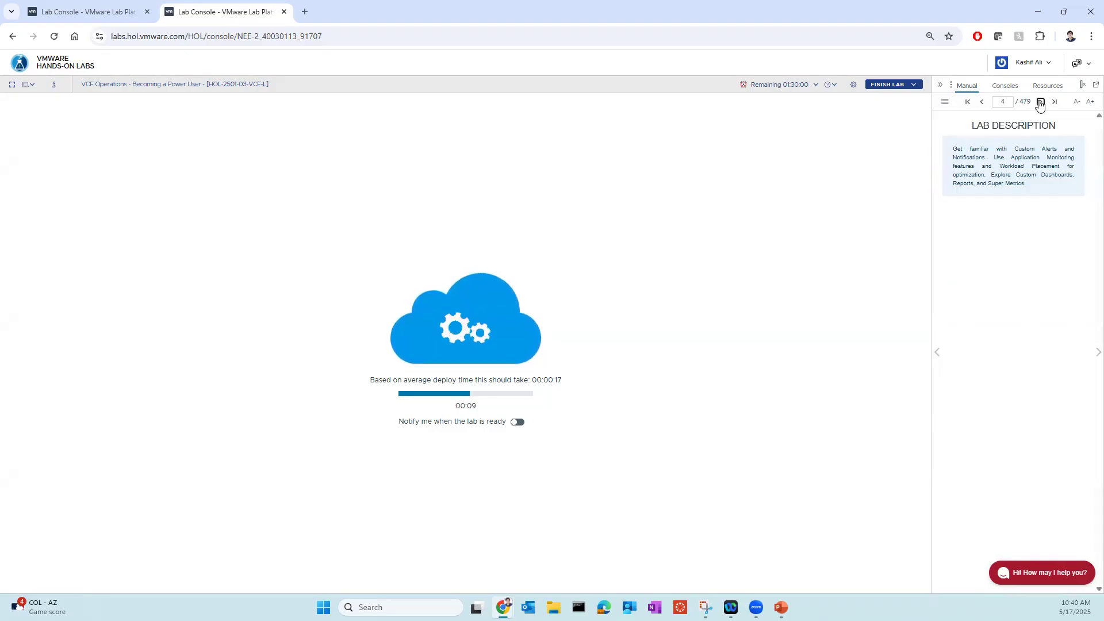
click(1040, 102)
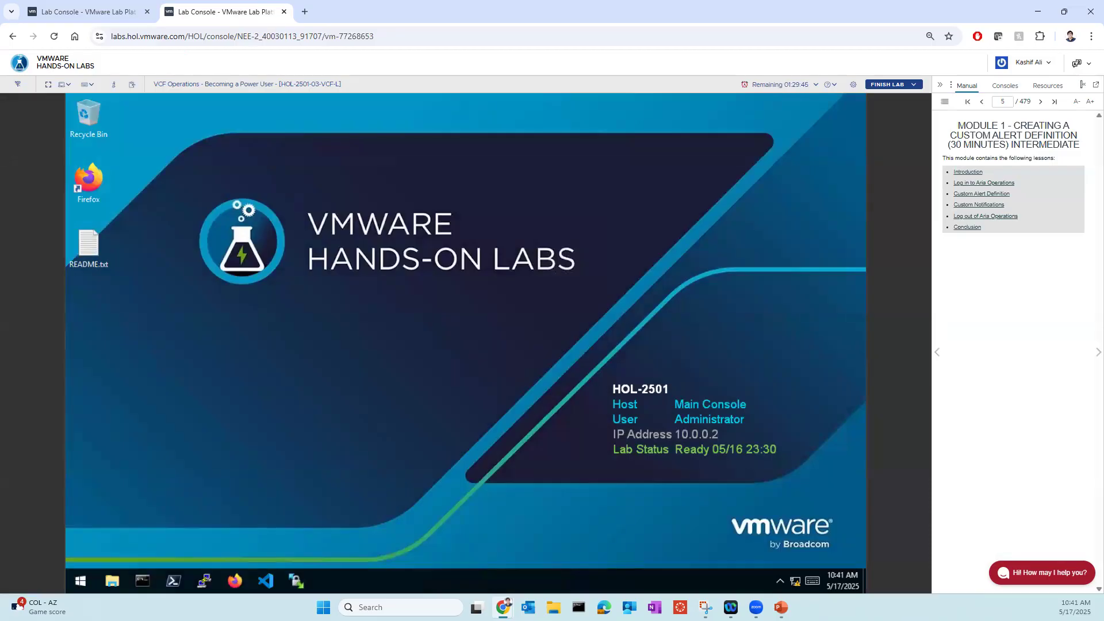
- Launch Firefox on the lab desktop and open the Aria Operations login page from the VCF Cloud Management bookmarks
click(235, 577)
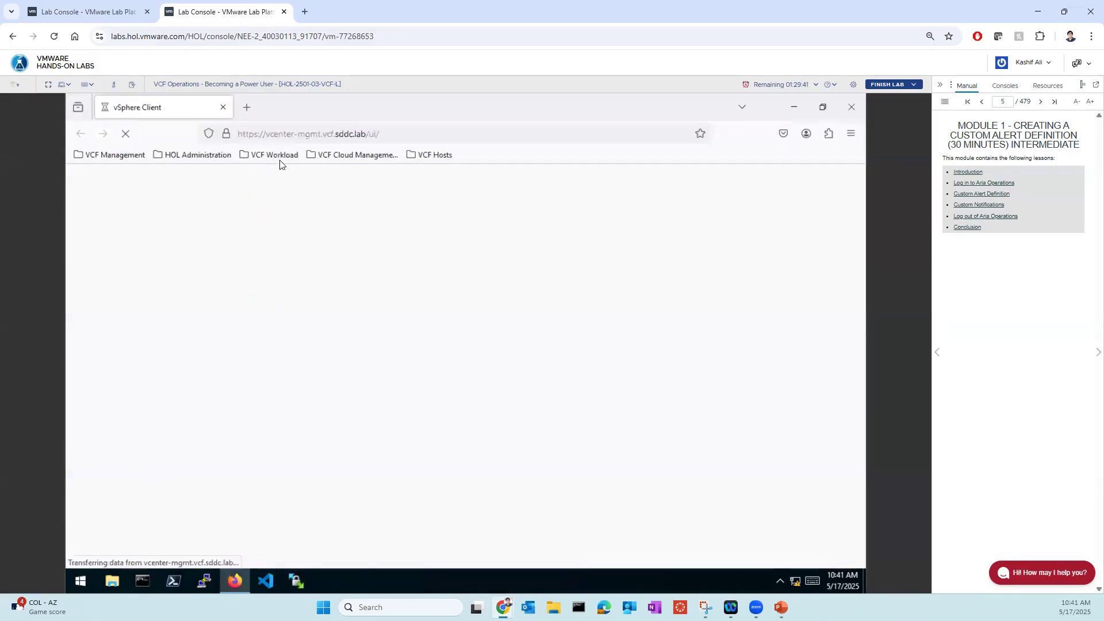
click(275, 155)
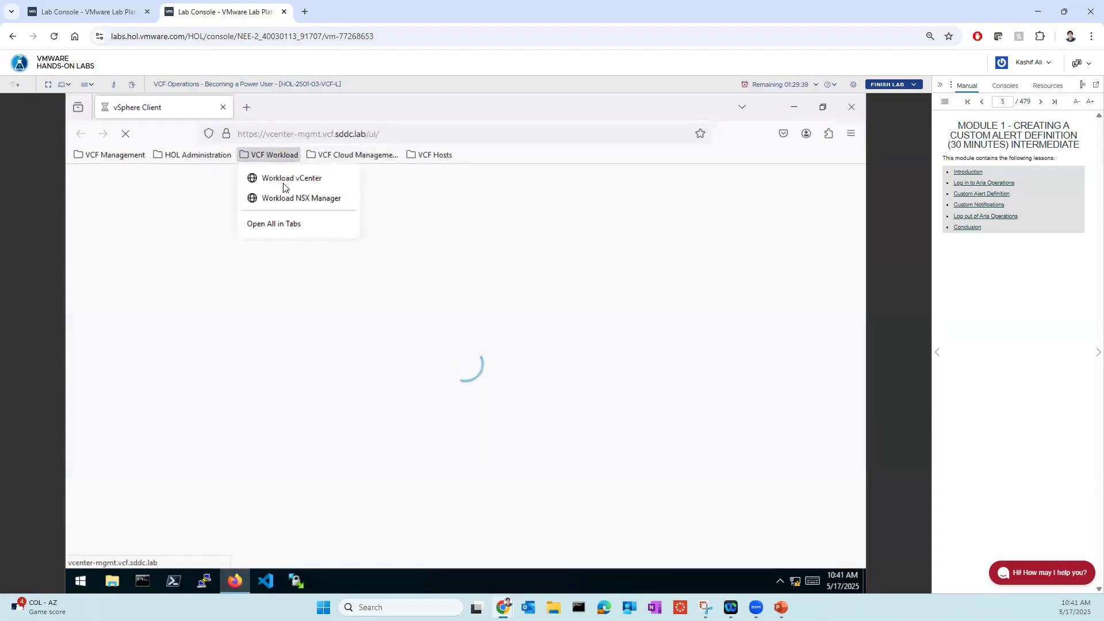
click(344, 161)
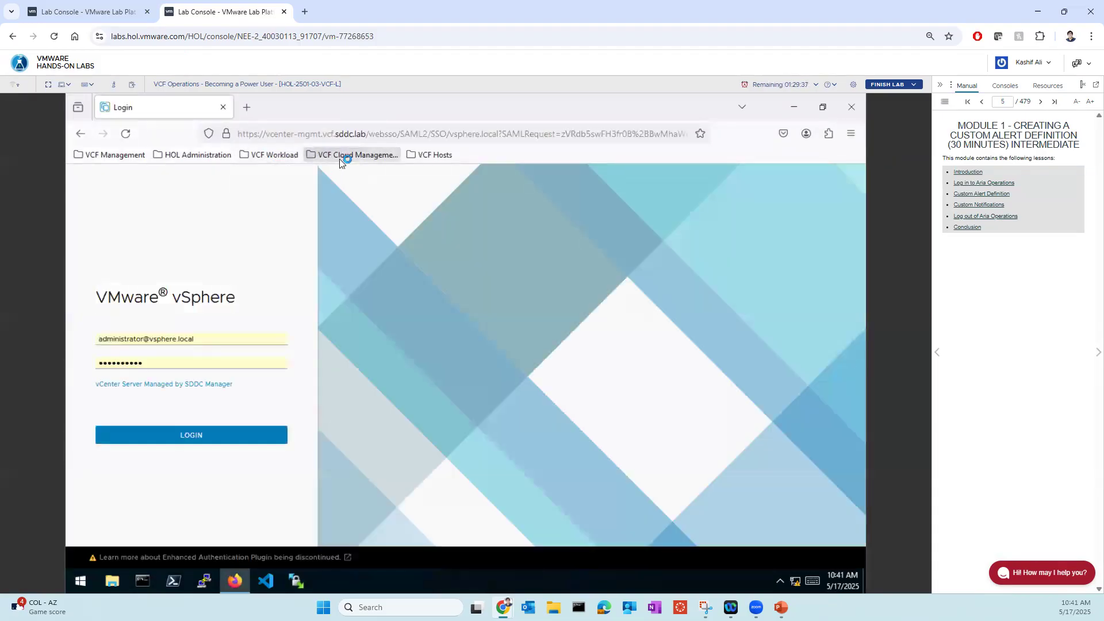
click(341, 160)
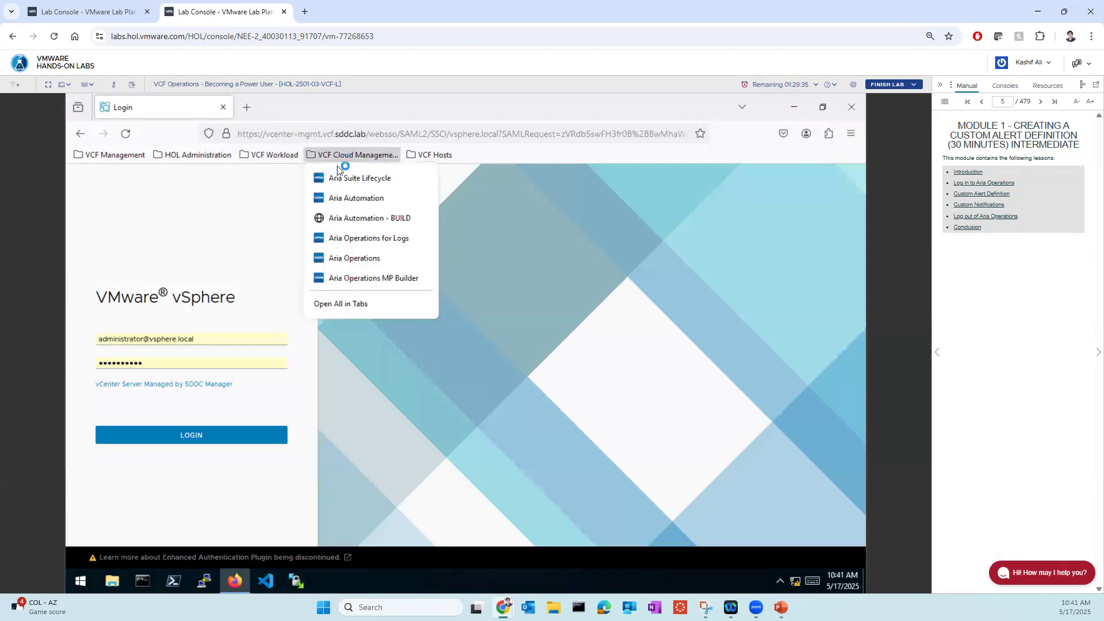
click(358, 257)
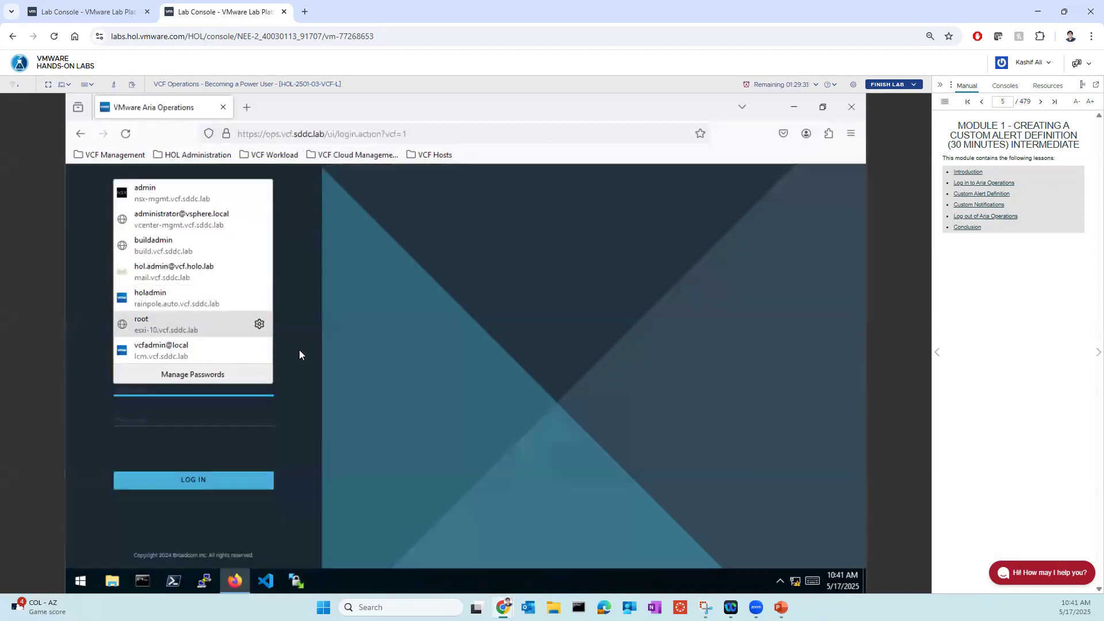
- Log in to Aria Operations through Workspace ONE Access with the vcf.holo.lab domain, hide the lab manual, and dismiss the deprecated-alerts banner
click(269, 361)
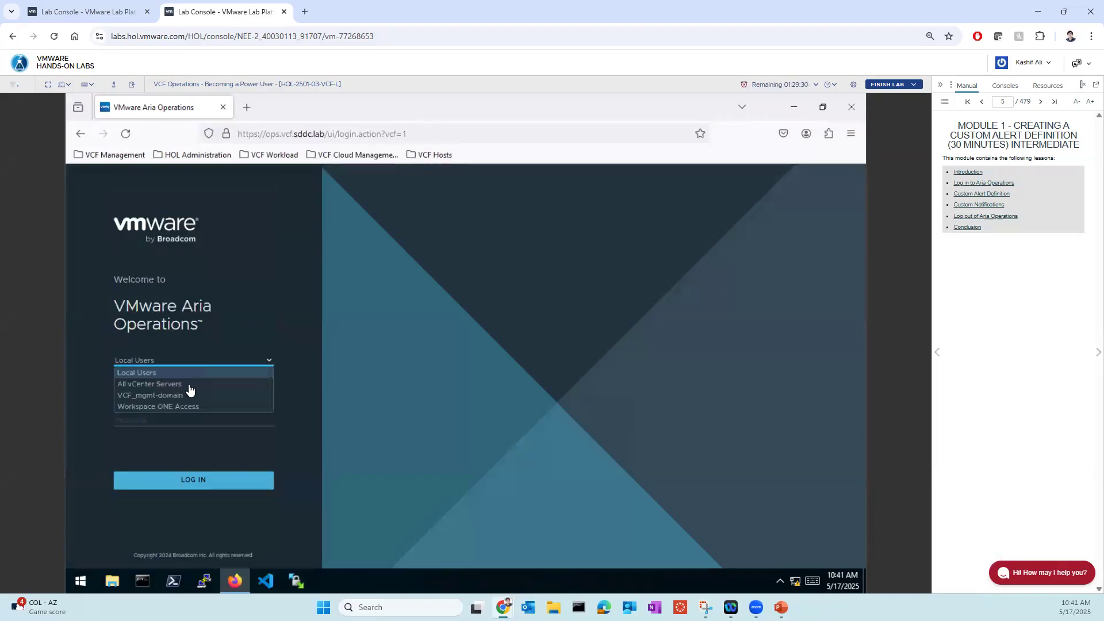
click(166, 406)
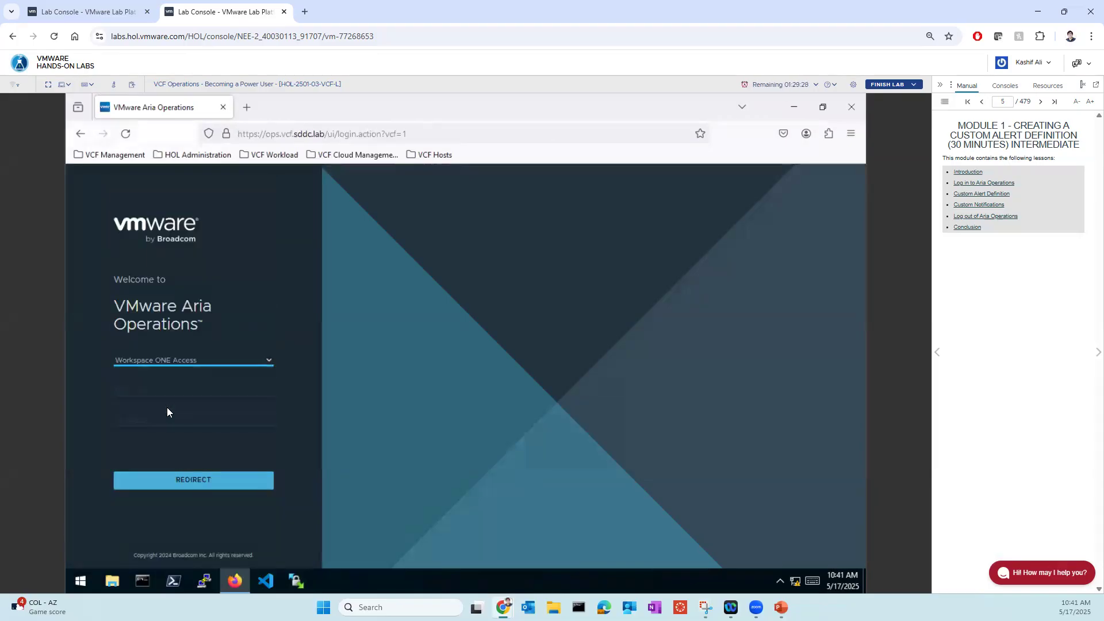
click(197, 482)
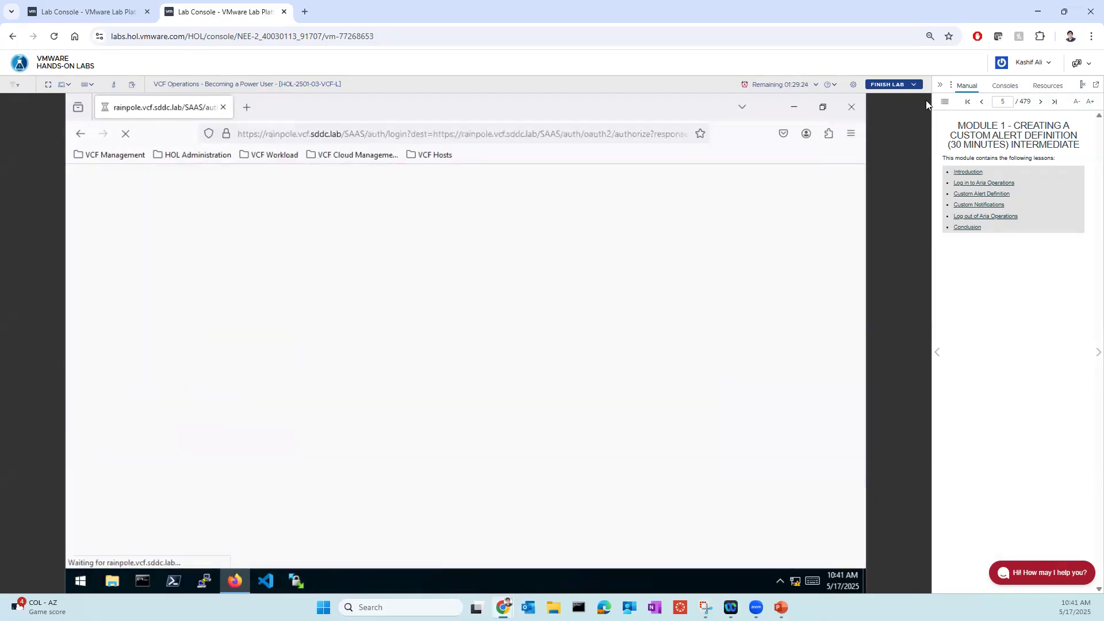
click(940, 85)
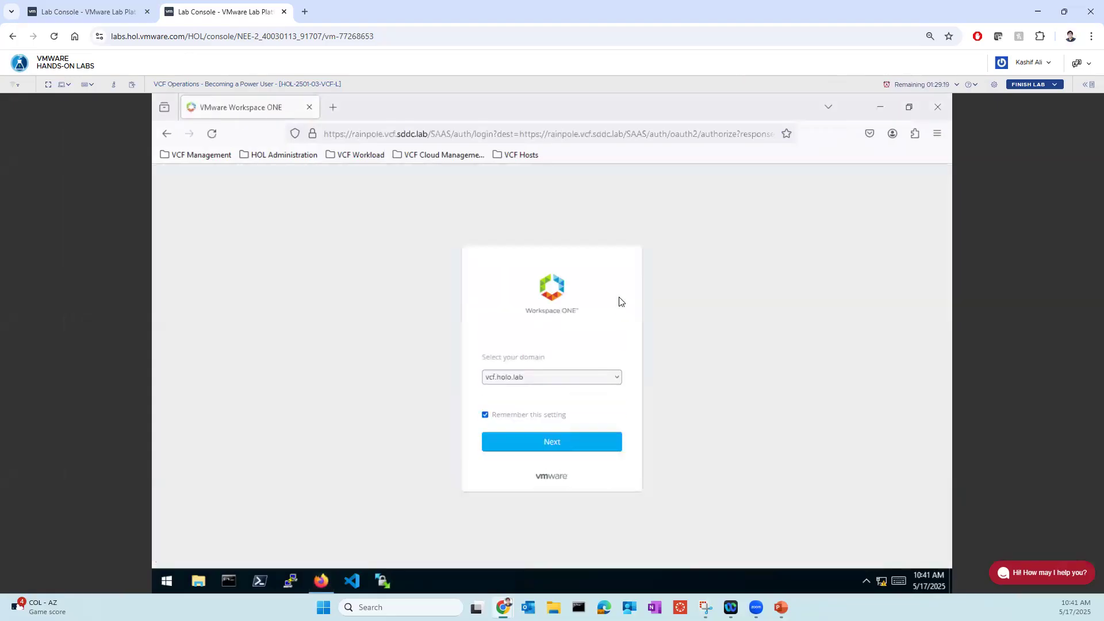
click(564, 449)
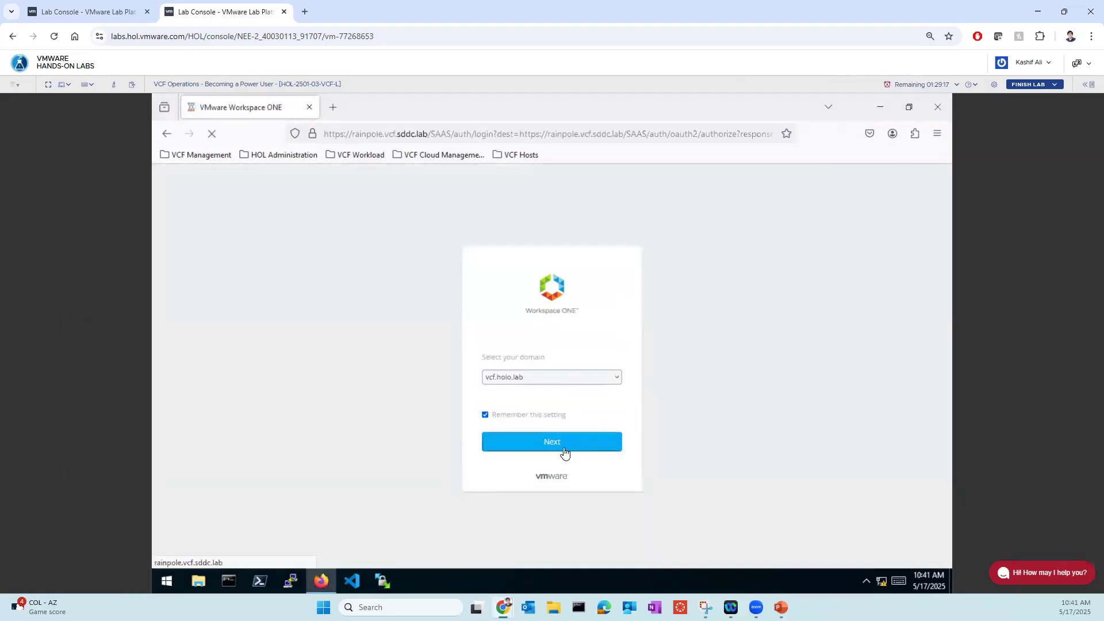
click(559, 425)
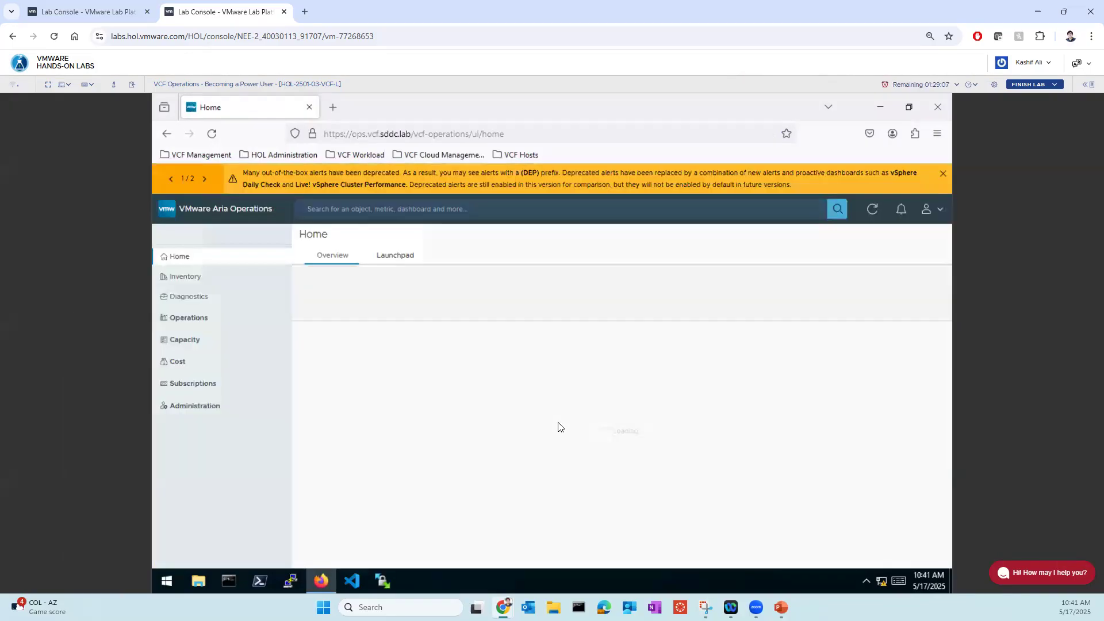
click(943, 174)
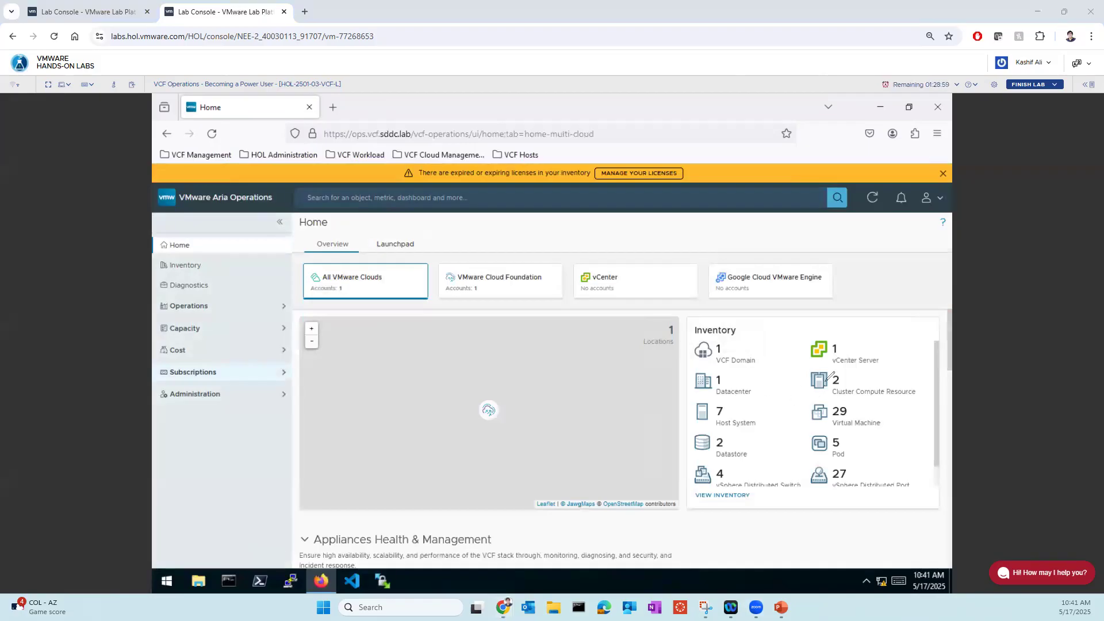
- Tick the Home page's inventory counts in red ink, including vCenter Server, Datacenter, cluster, Host System and Virtual Machine, and clear the marks
drag(845, 375, 868, 365)
drag(745, 376, 778, 365)
drag(744, 404, 773, 395)
drag(844, 342, 874, 332)
drag(864, 406, 884, 401)
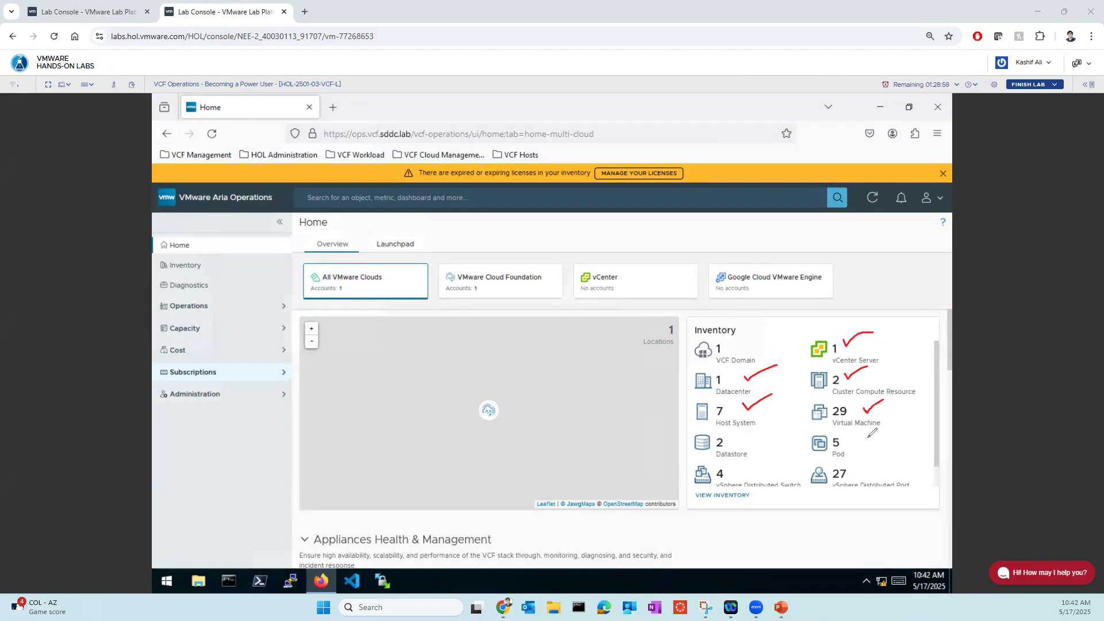
mouse_move(850, 437)
mouse_down()
mouse_move(858, 444)
mouse_move(884, 425)
mouse_up()
mouse_move(744, 467)
mouse_down()
mouse_move(779, 450)
mouse_move(770, 422)
mouse_up()
key(Escape)
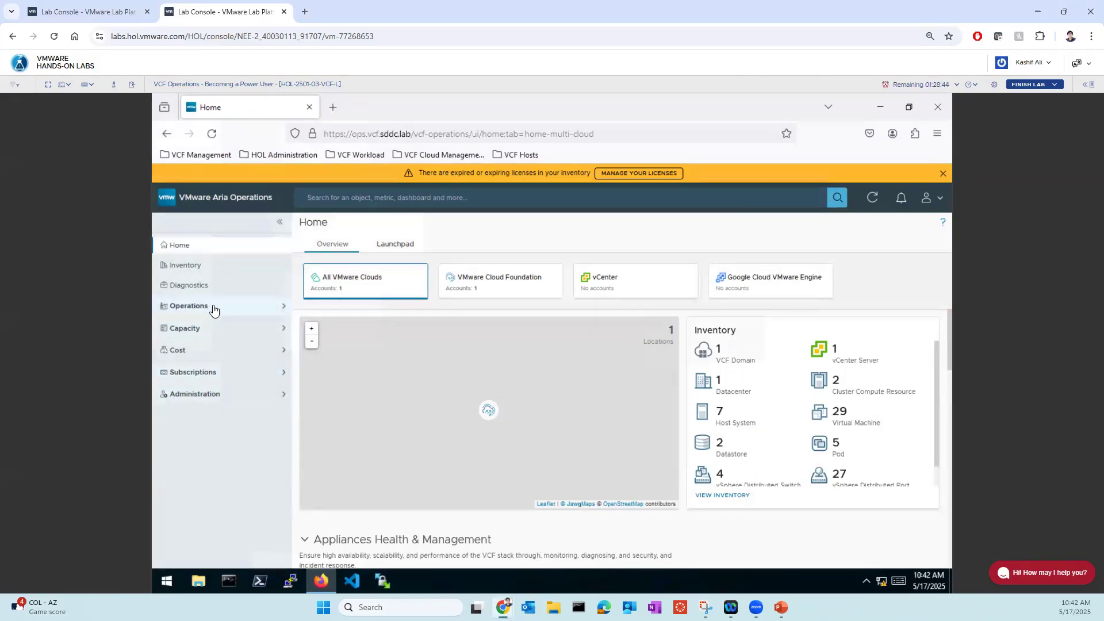
- Open the report templates in the Operations section and dismiss the expiring-licenses banner
click(279, 310)
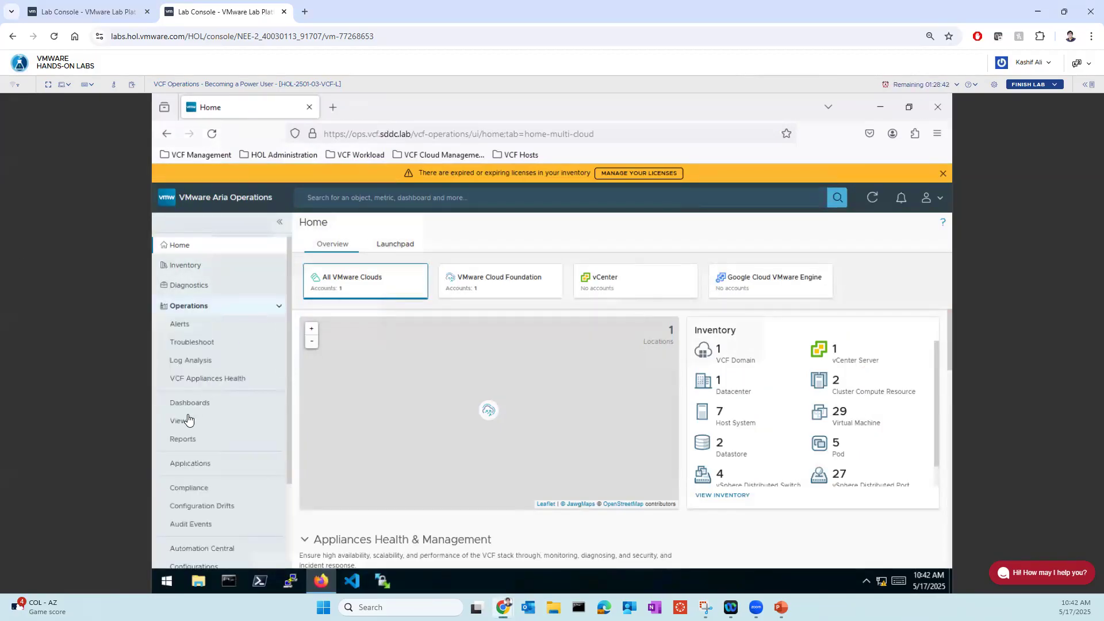
click(184, 439)
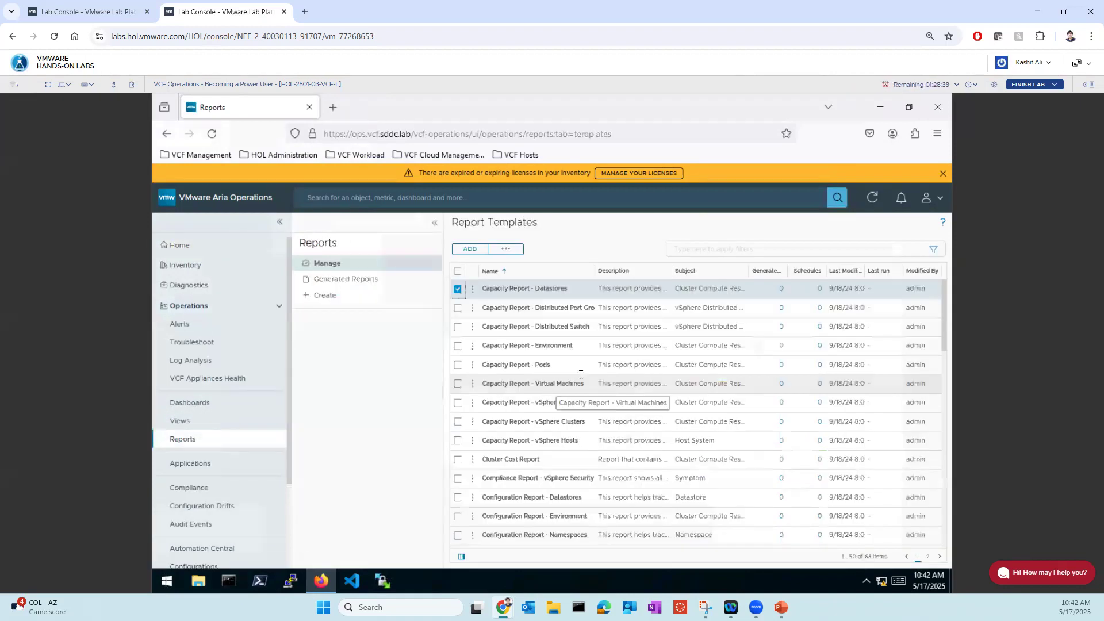
click(943, 174)
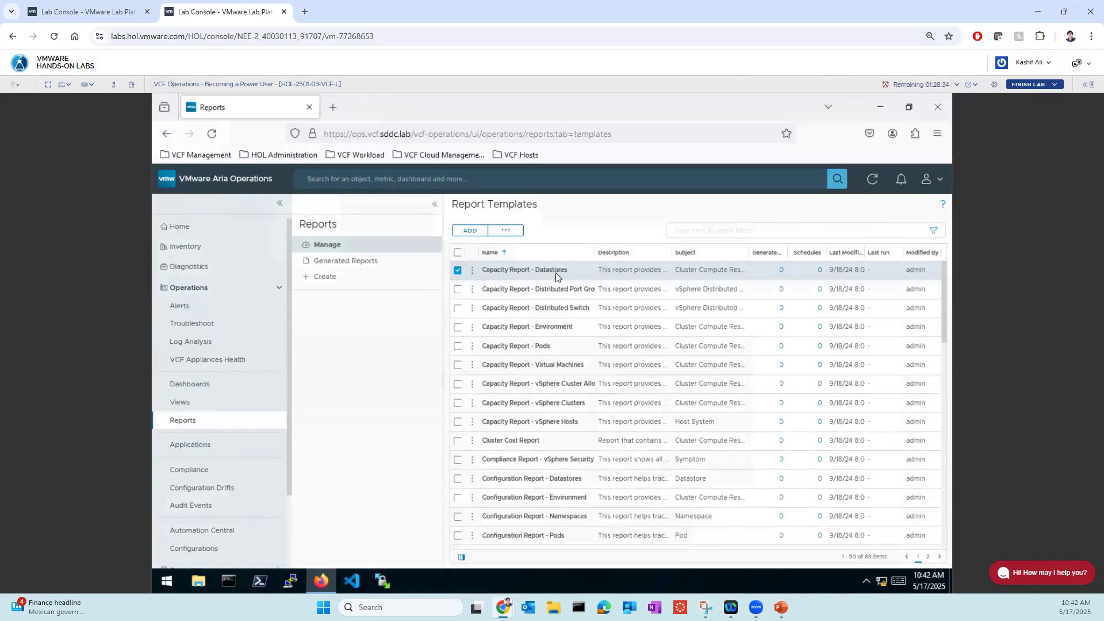
- Run the Capacity Report - Datastores template for wld-cluster-01 under mgmt-datacenter-01 and open its generated reports list
click(472, 270)
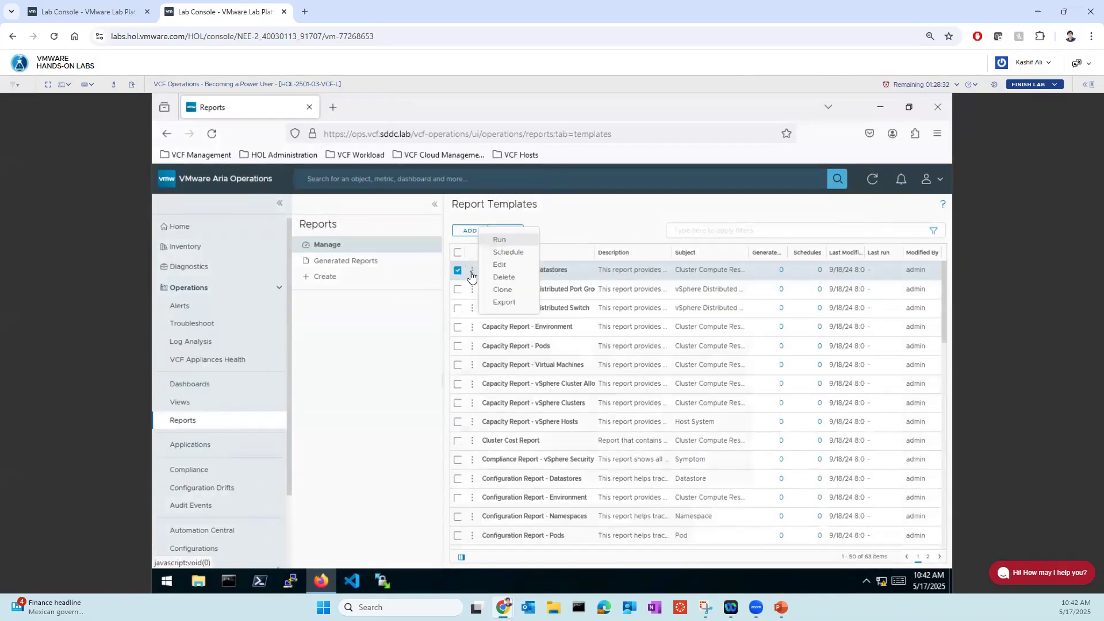
click(497, 241)
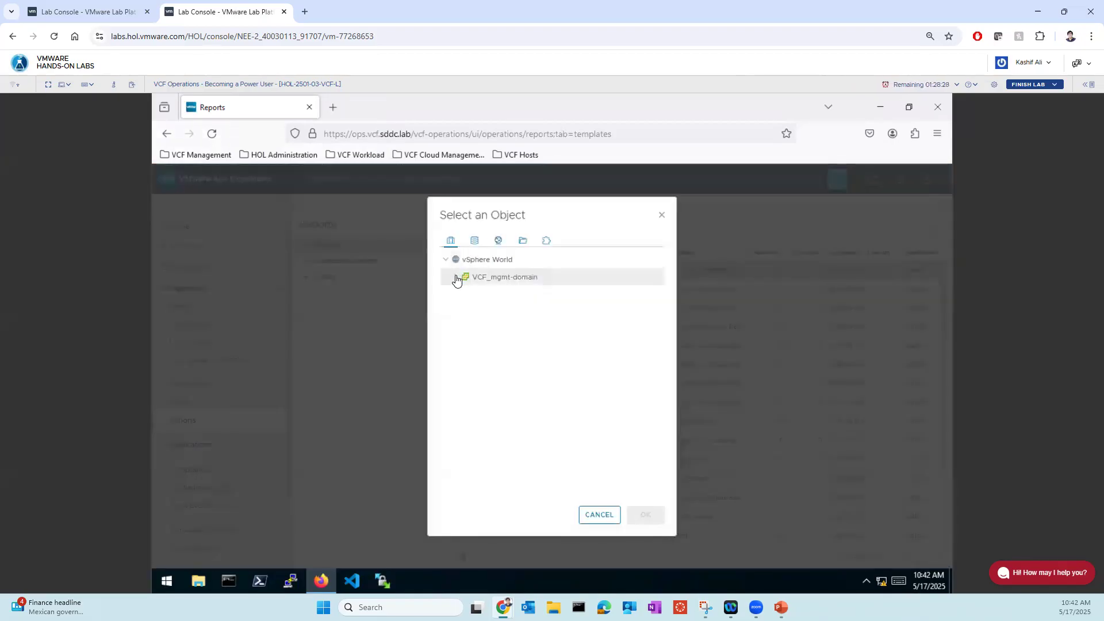
click(457, 278)
click(467, 295)
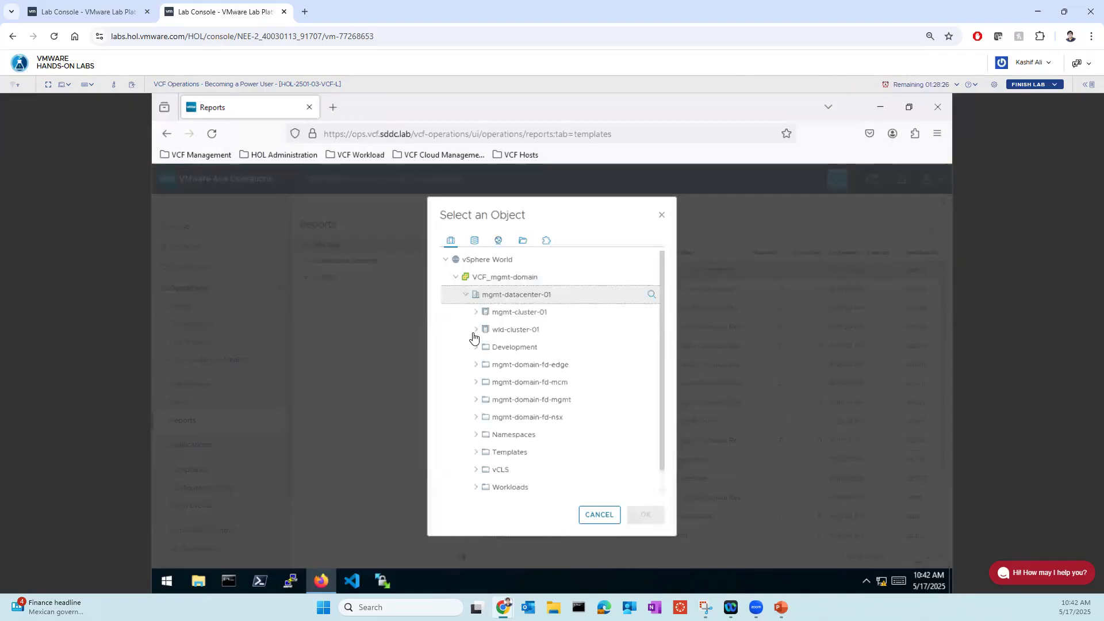
click(504, 336)
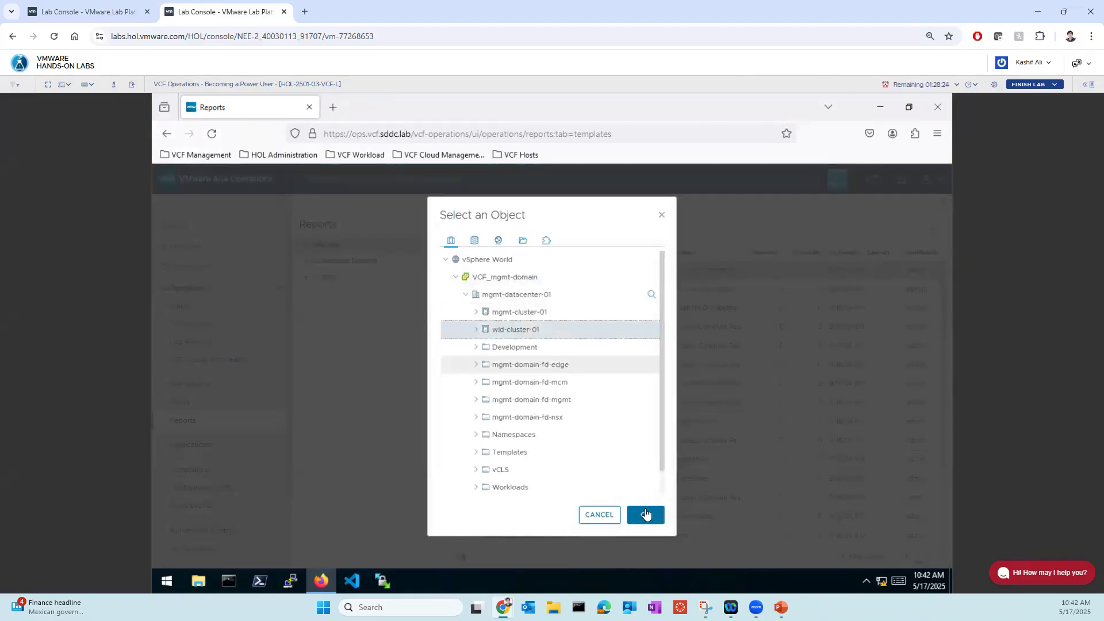
click(645, 514)
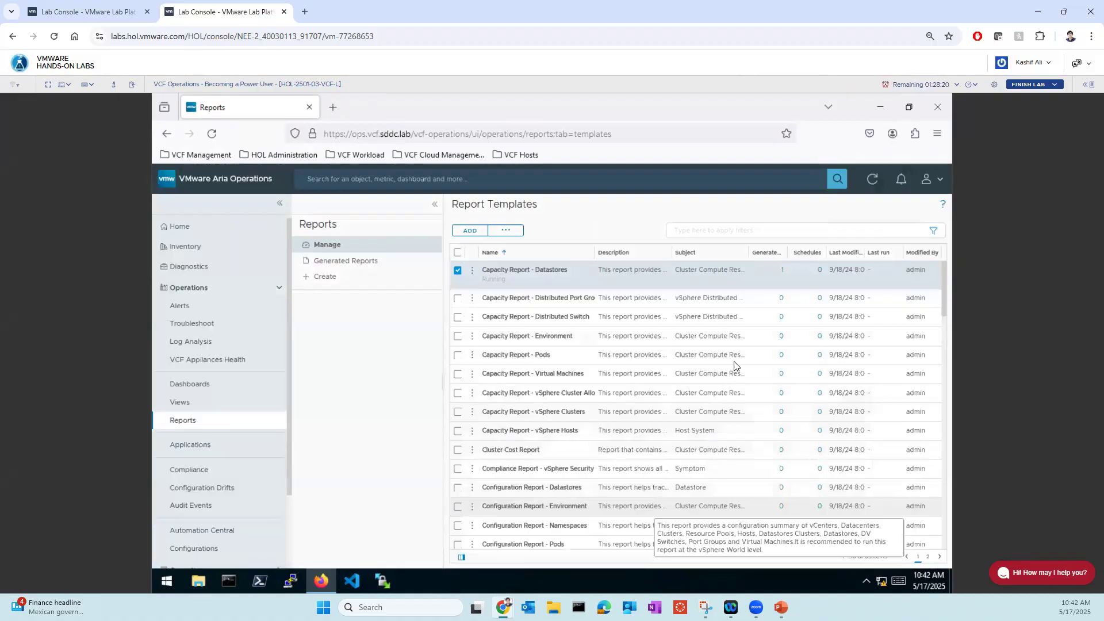
click(783, 271)
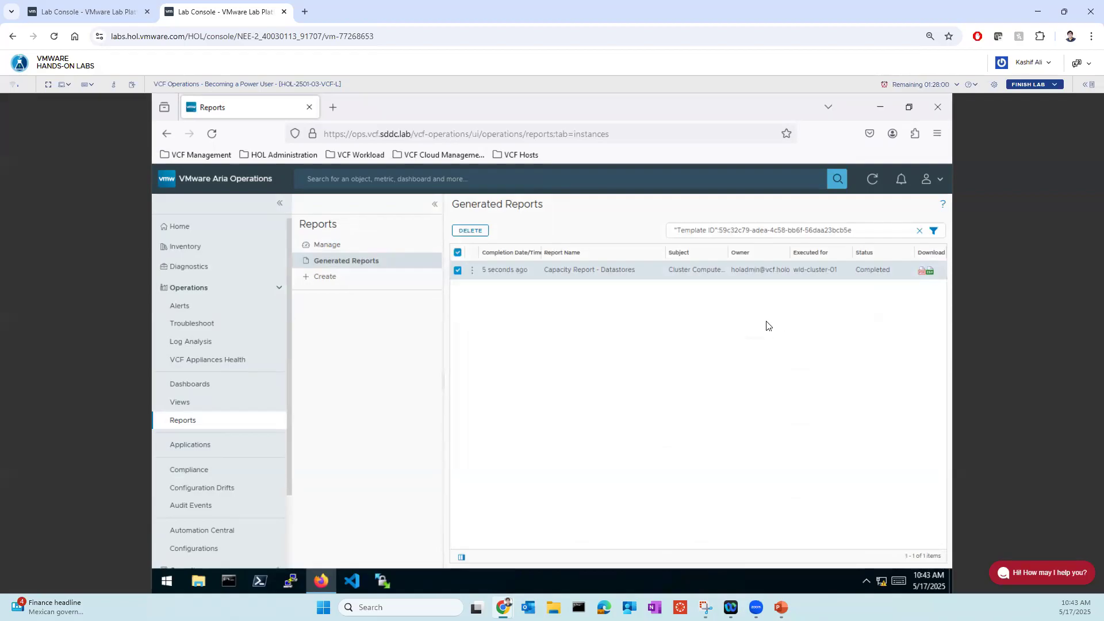
- Download the generated Capacity Report - Datastores for wld-cluster-01 as a PDF, bring it up in Firefox, and dismiss the downloads list
click(922, 272)
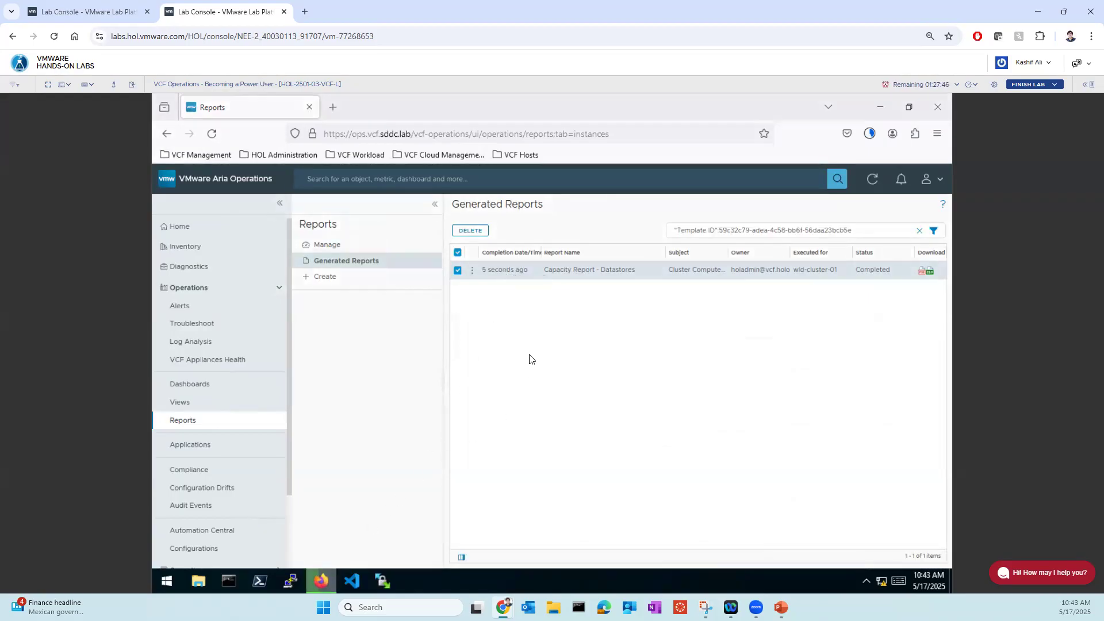
click(879, 108)
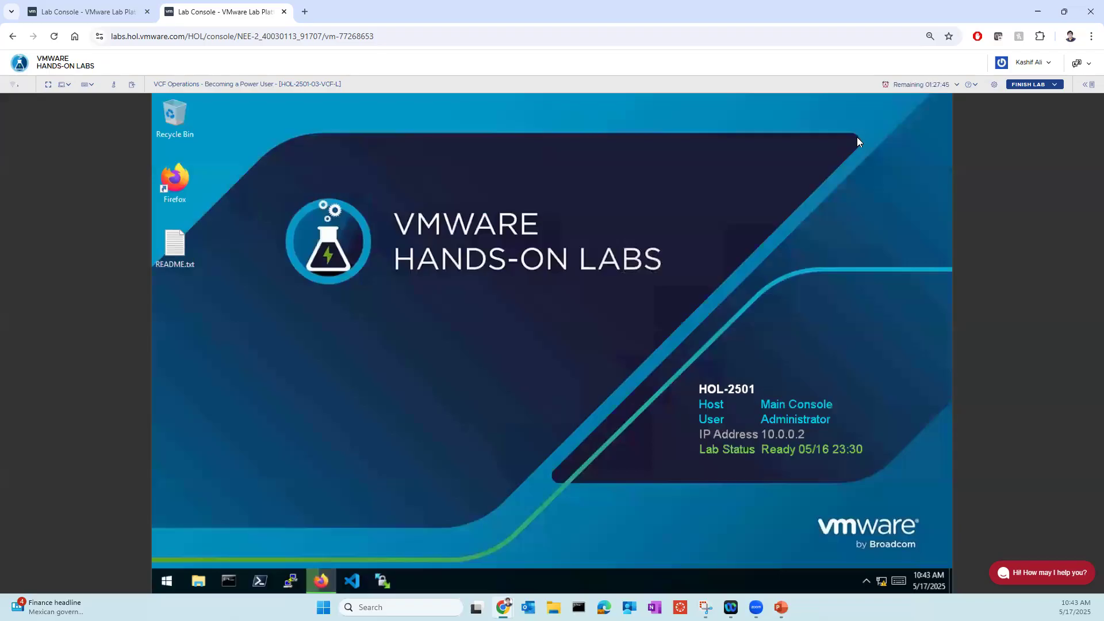
click(323, 582)
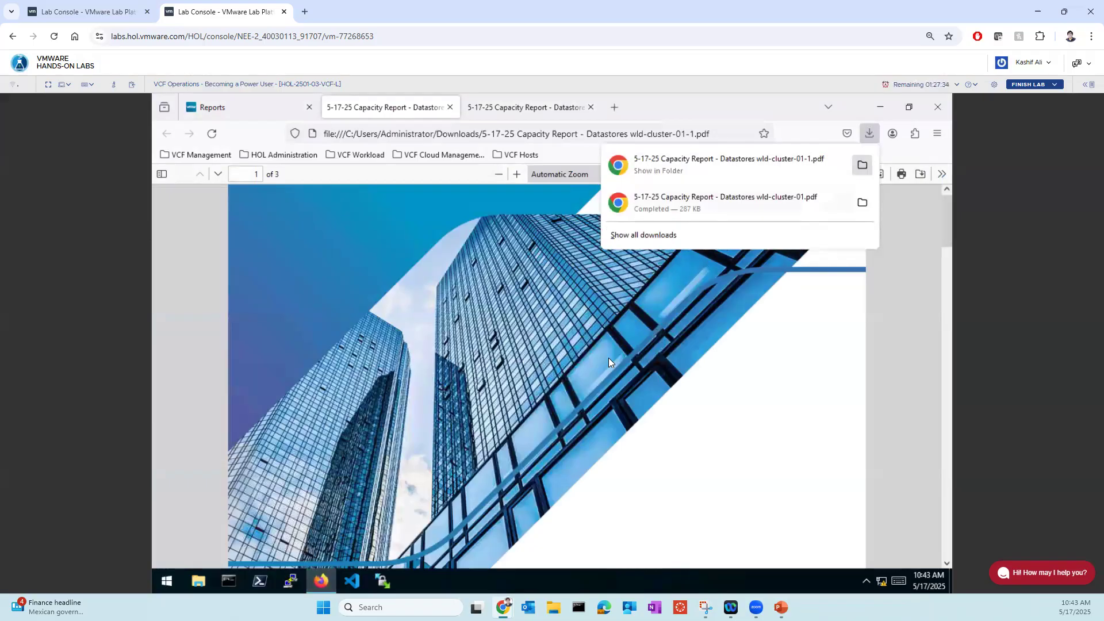
click(595, 369)
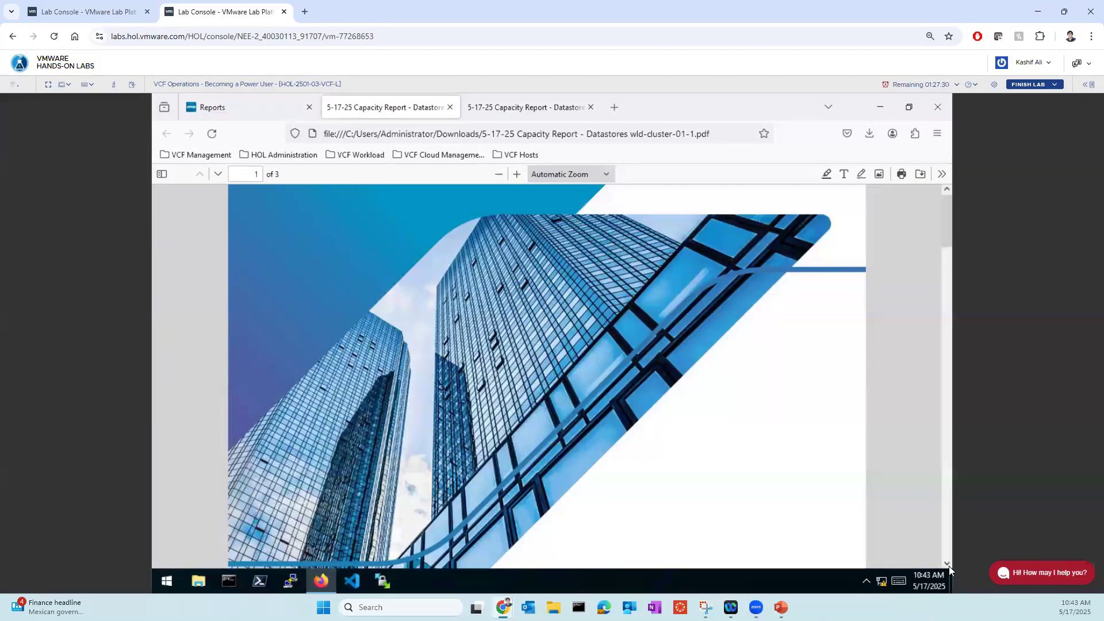
- Read through the three-page capacity report PDF, examining the Datastore Capacity Overview table's total, used and remaining space and time remaining
scroll(673, 424, down, 8)
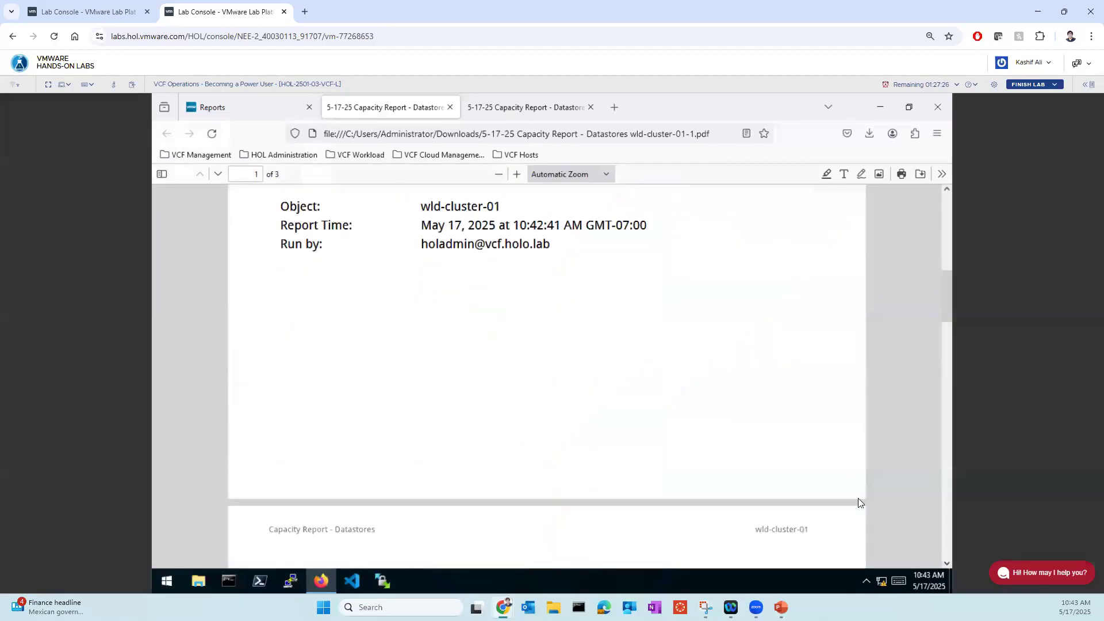
click(947, 565)
click(947, 565)
click(947, 564)
click(947, 564)
click(947, 565)
click(947, 565)
click(947, 565)
click(947, 565)
click(947, 564)
click(947, 564)
click(947, 564)
click(947, 564)
click(947, 564)
click(947, 565)
click(947, 564)
click(947, 565)
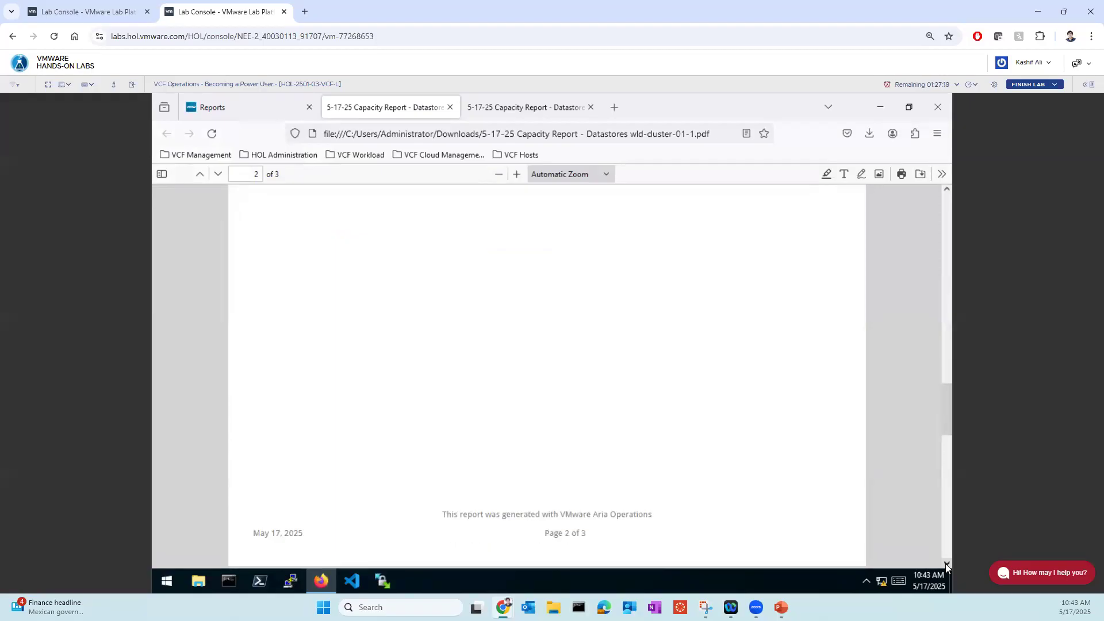
click(947, 564)
click(947, 565)
click(947, 564)
click(947, 565)
click(947, 565)
click(947, 564)
click(947, 565)
click(947, 565)
click(947, 565)
click(947, 564)
click(947, 565)
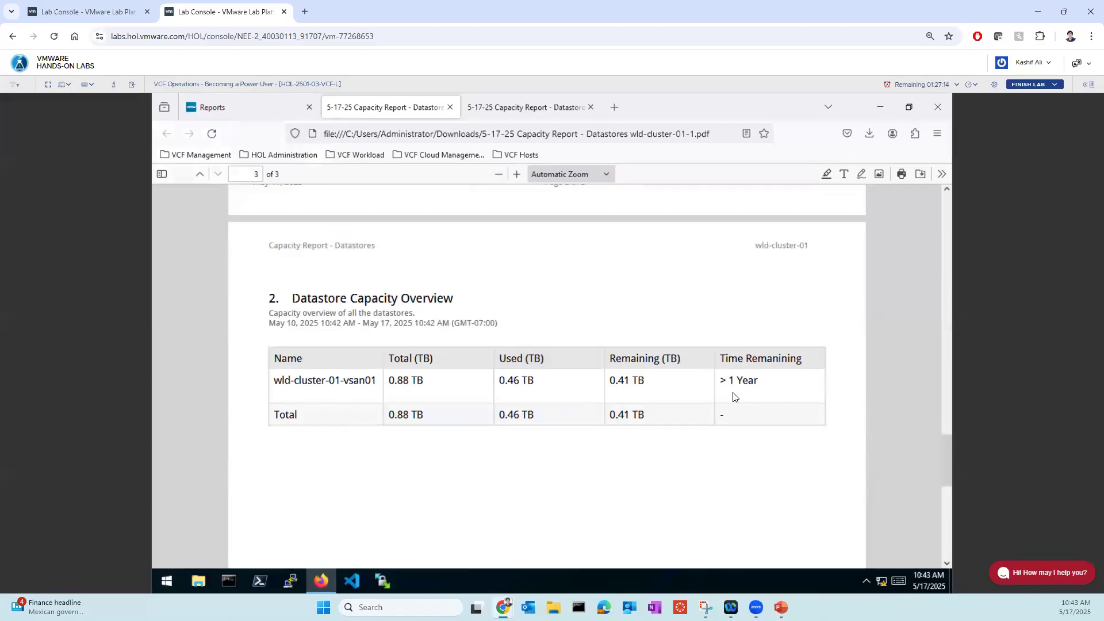
scroll(494, 438, down, 10)
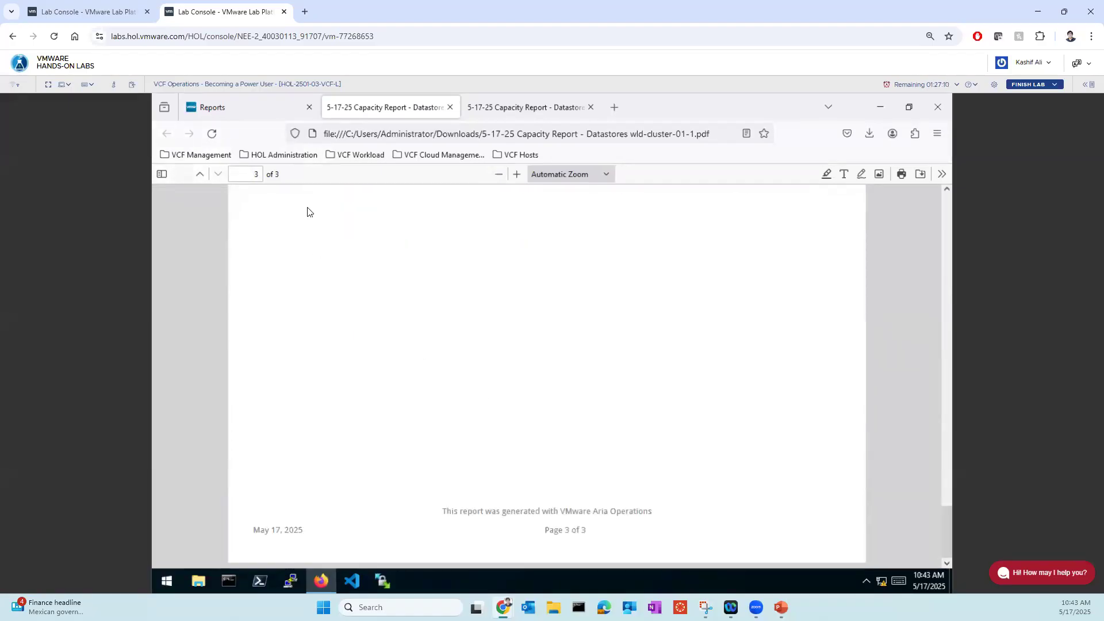
- Check the Virtualization 101 lab console, return to the VCF Operations lab, and show its lab manual
click(114, 15)
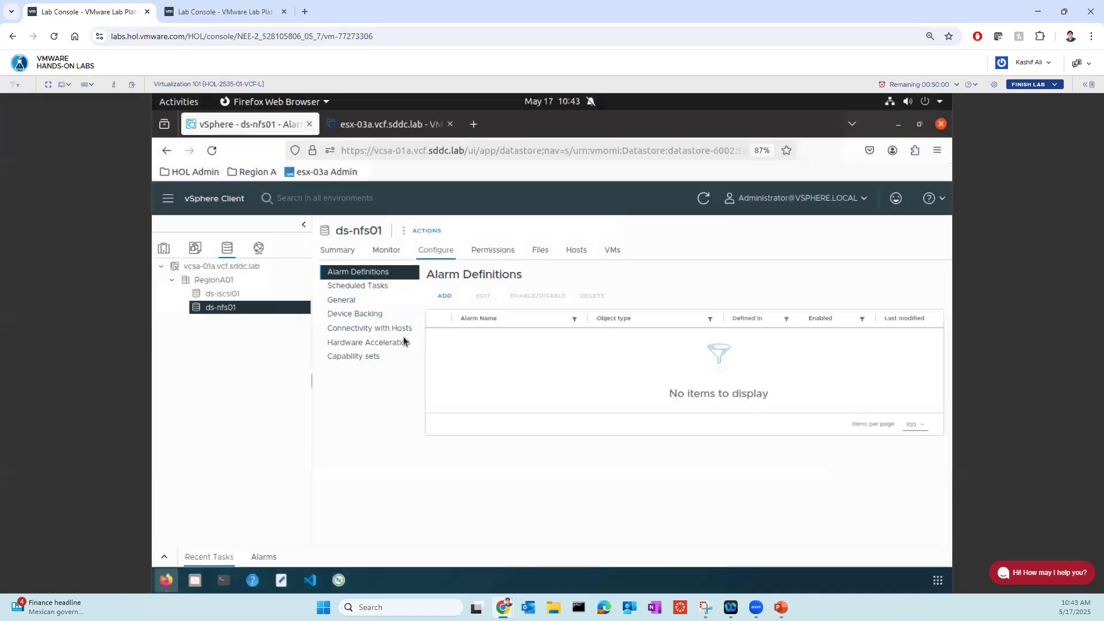
click(244, 12)
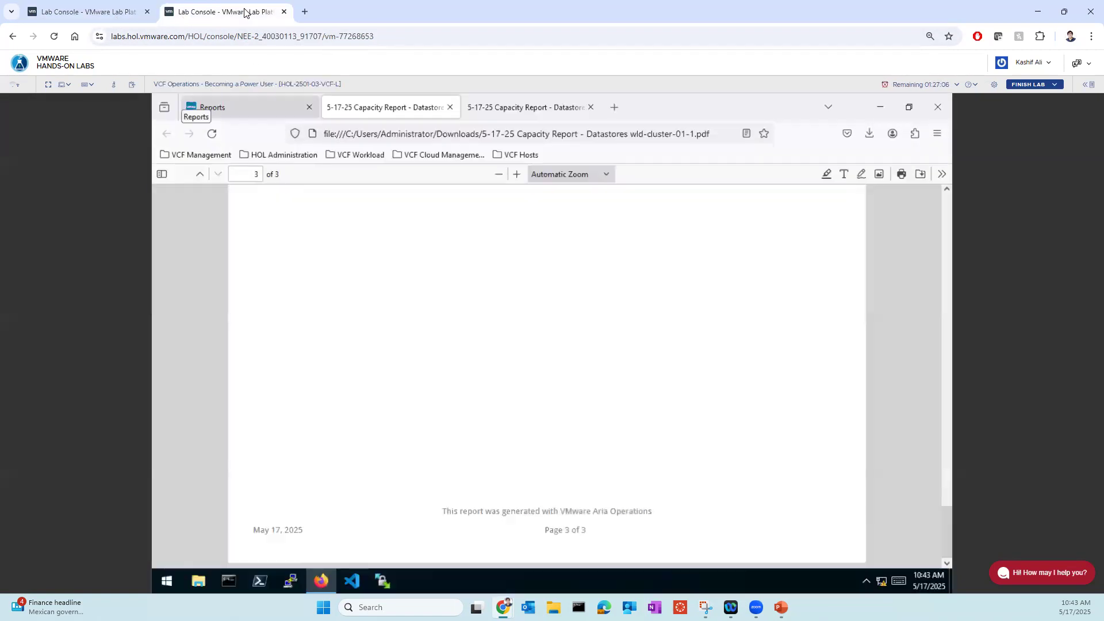
click(1086, 85)
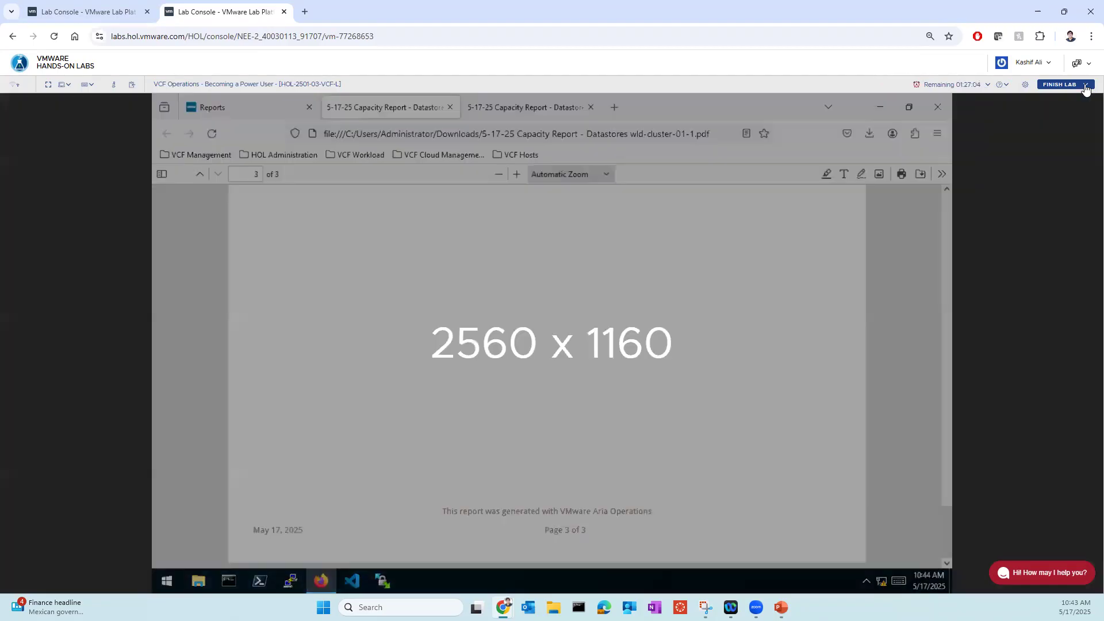
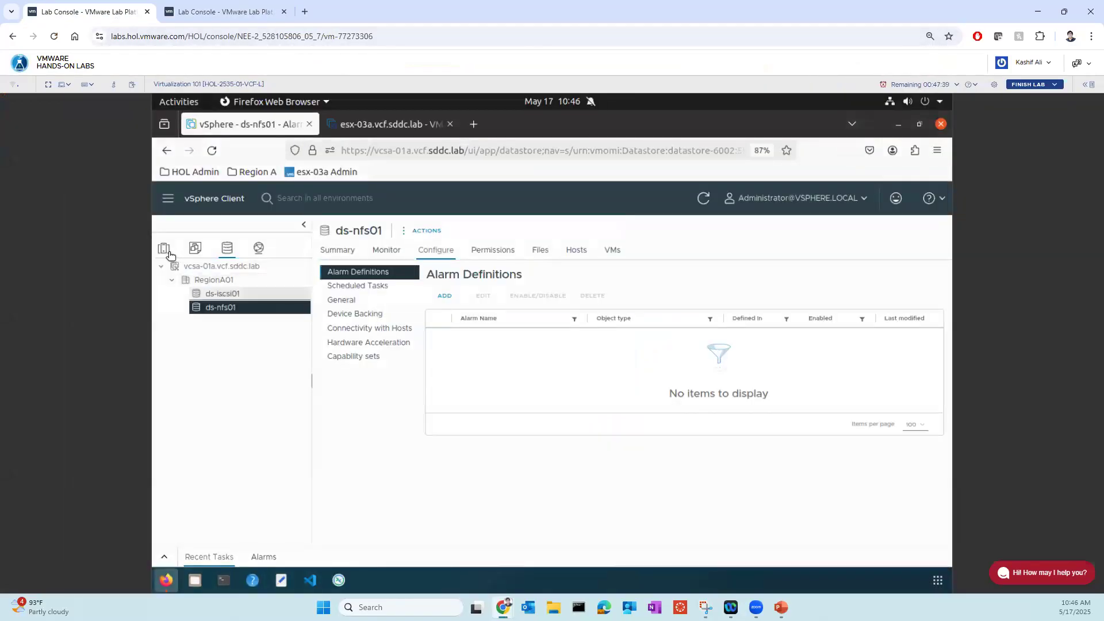
- Open the vSphere DRS settings of cluster RegionA01-COMP01 for editing and turn vSphere DRS on
click(164, 250)
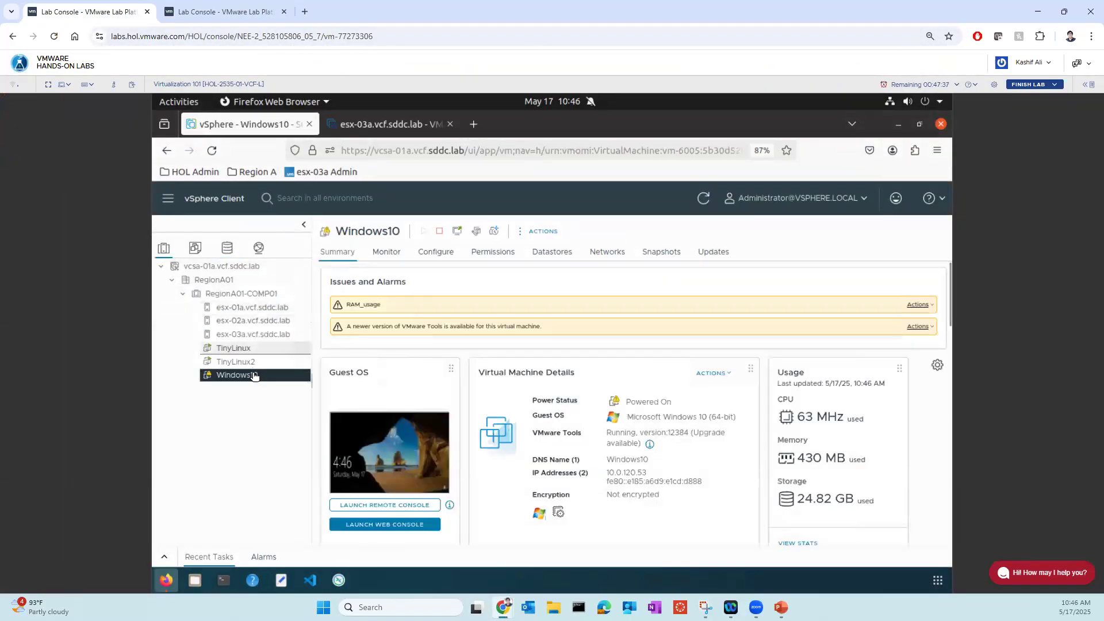
click(248, 296)
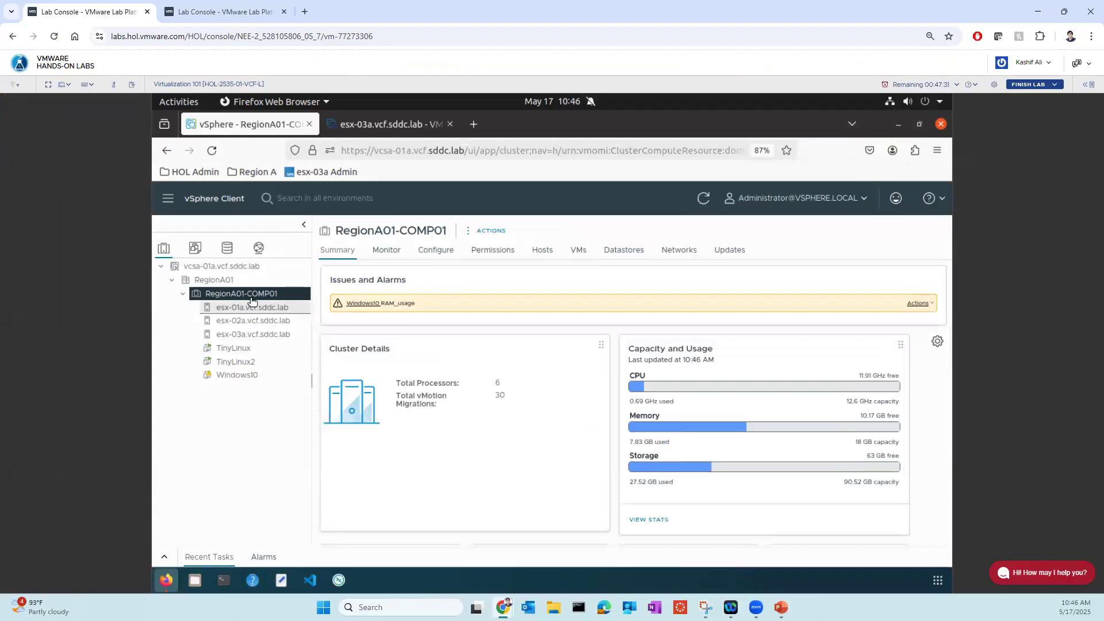
right_click(251, 295)
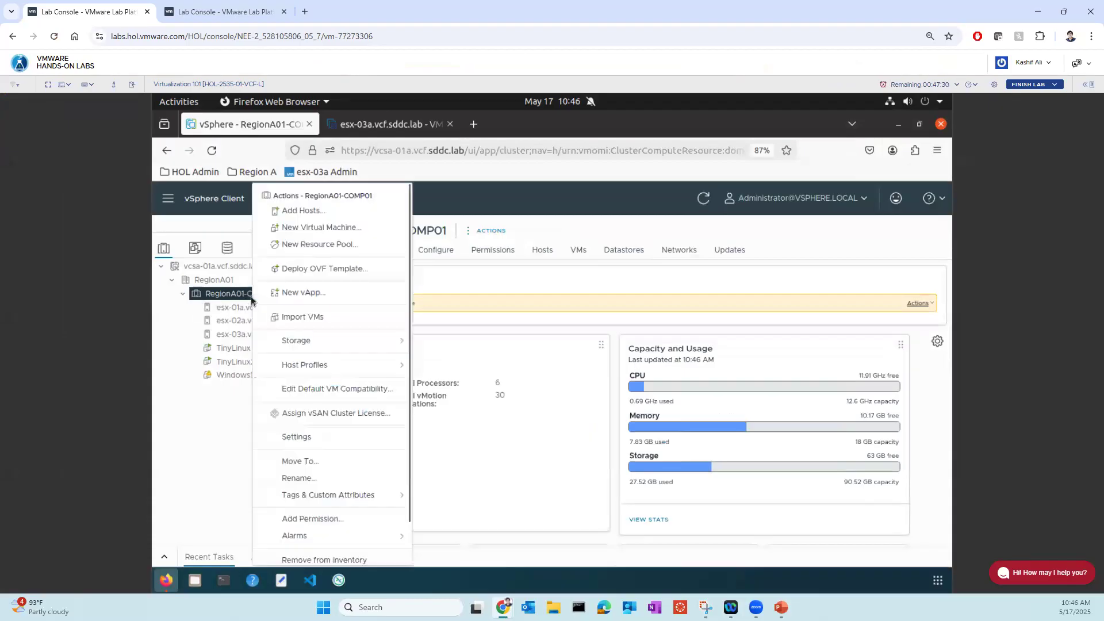
click(296, 438)
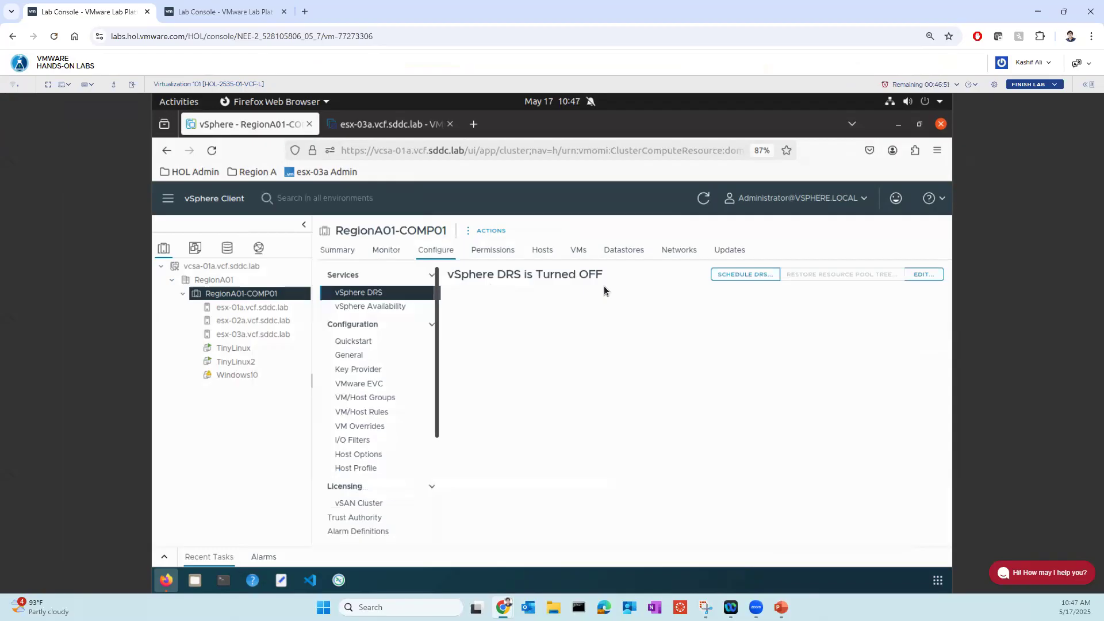
click(920, 274)
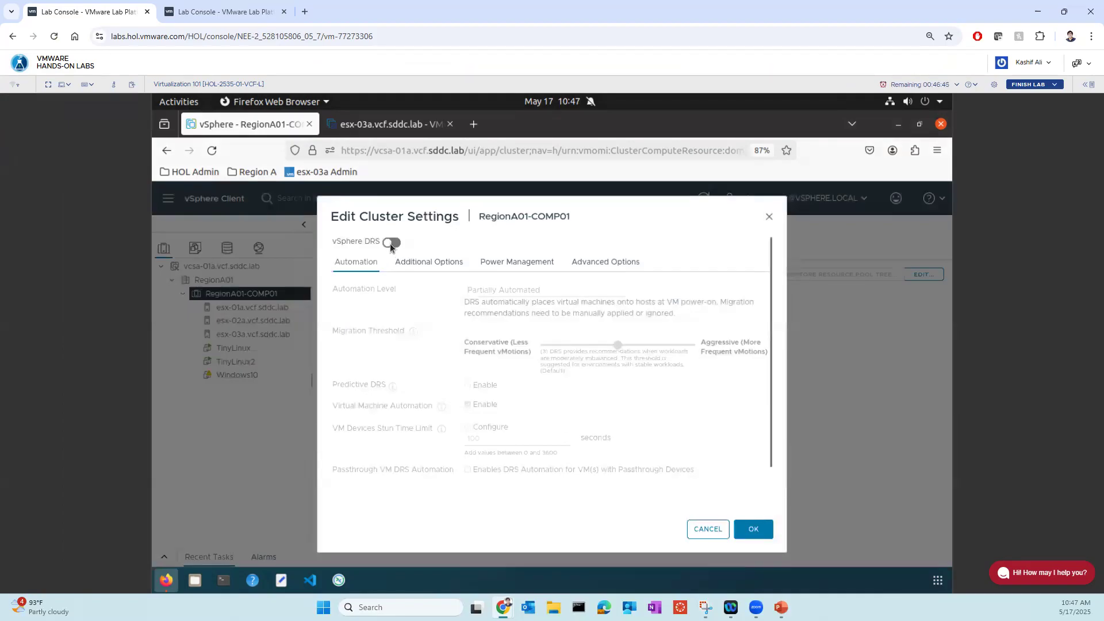
click(391, 244)
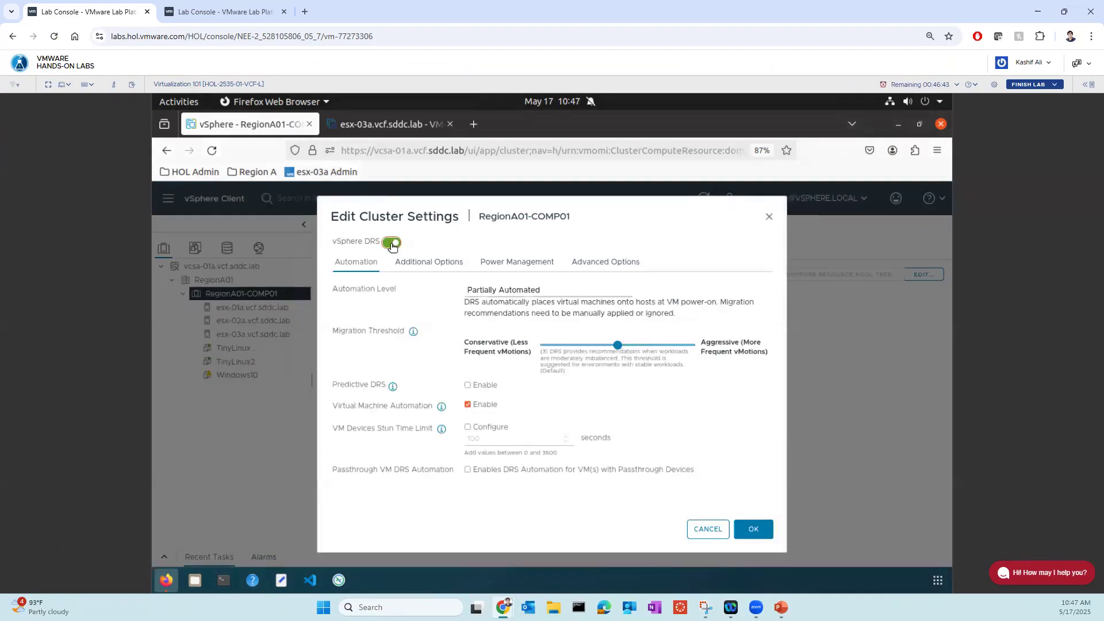
- Try the Fully Automated DRS automation level and mark up its description for explanation
click(563, 293)
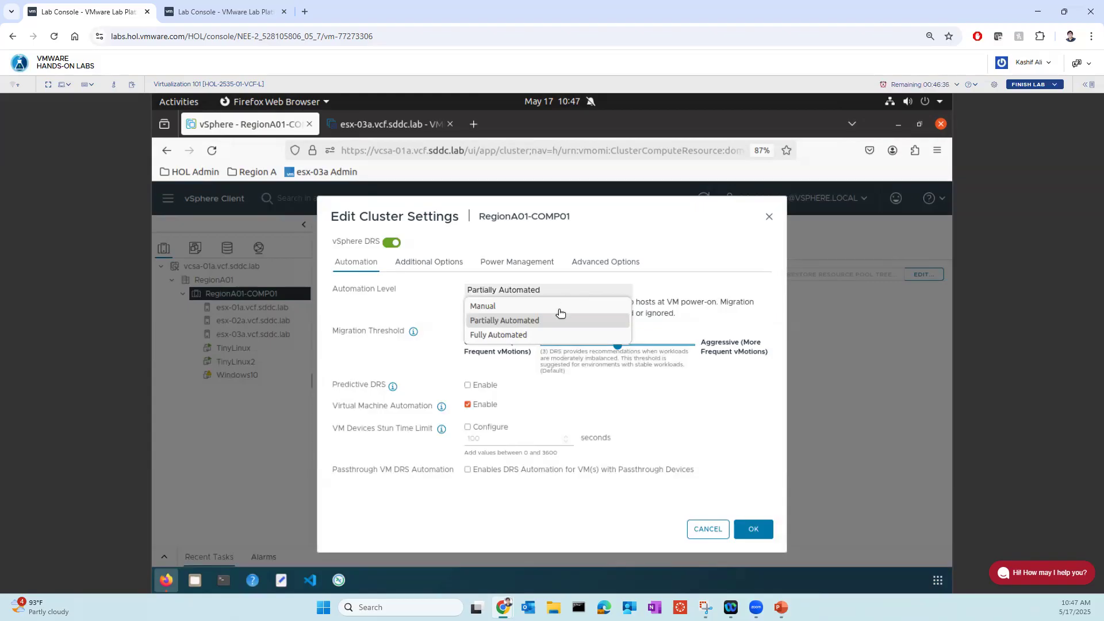
click(498, 336)
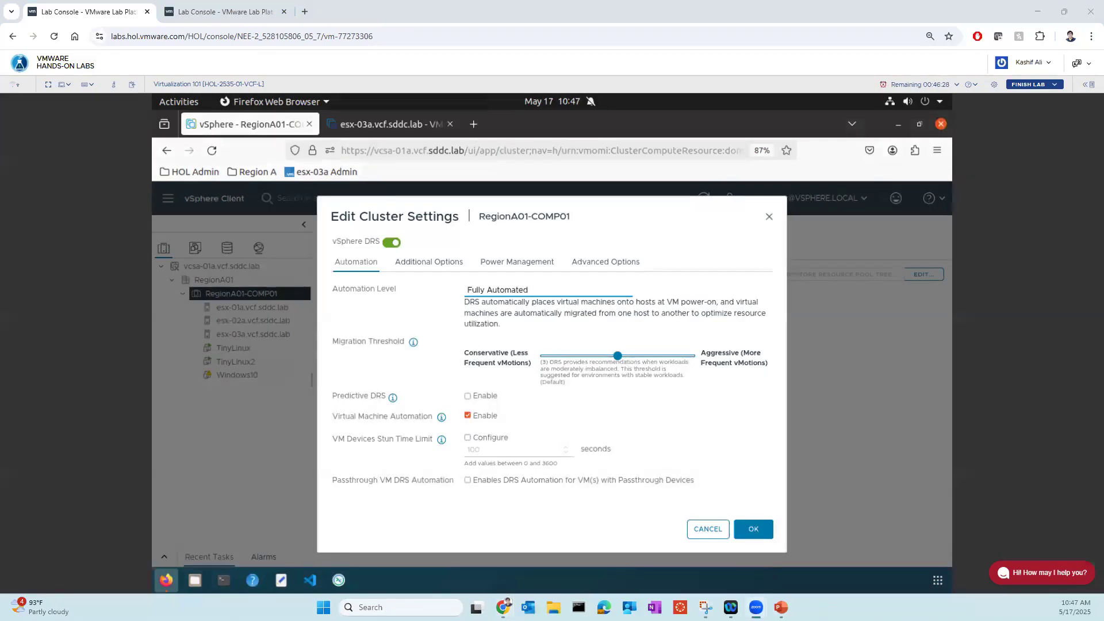
mouse_move(506, 278)
mouse_down()
mouse_move(455, 286)
mouse_move(530, 290)
mouse_move(507, 276)
mouse_up()
drag(452, 301, 452, 332)
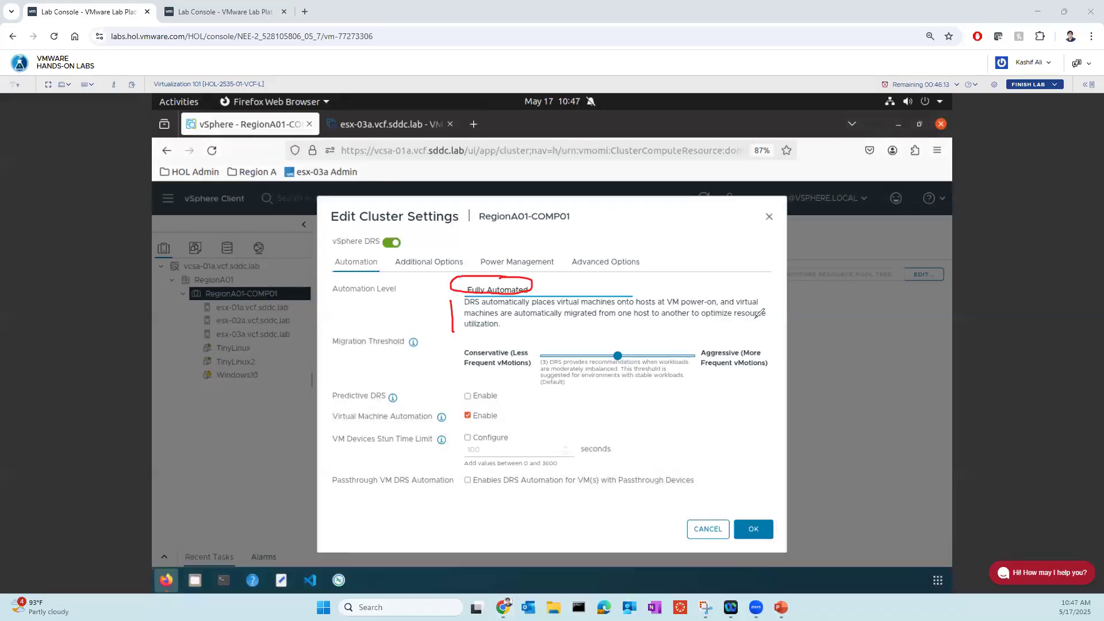
drag(462, 330, 505, 329)
- Set the DRS automation level to Manual and save the cluster settings
click(478, 291)
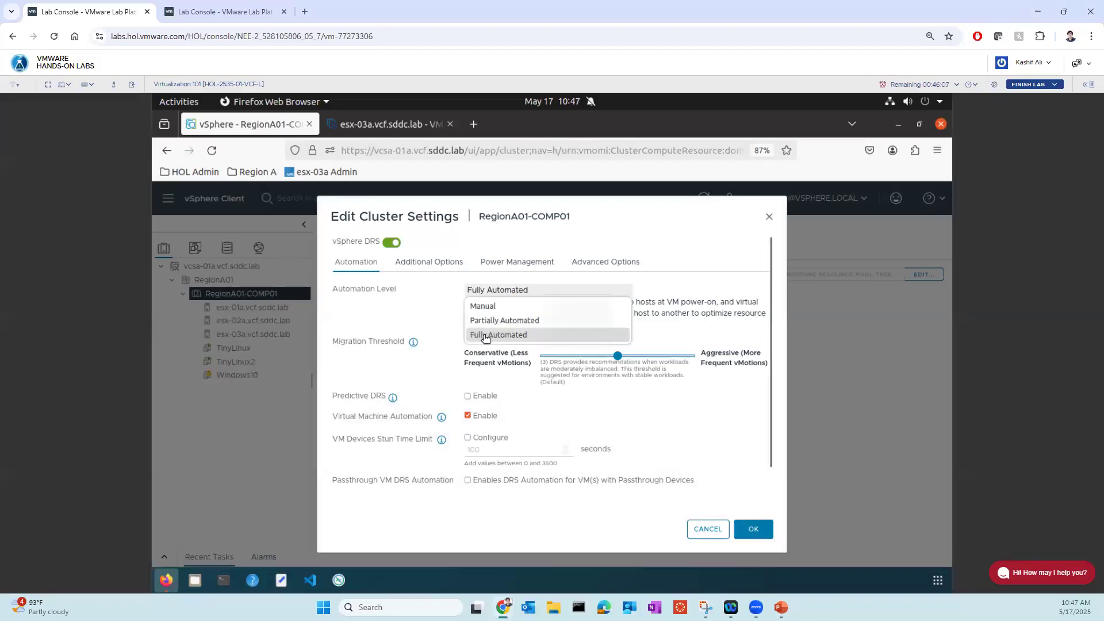
click(486, 307)
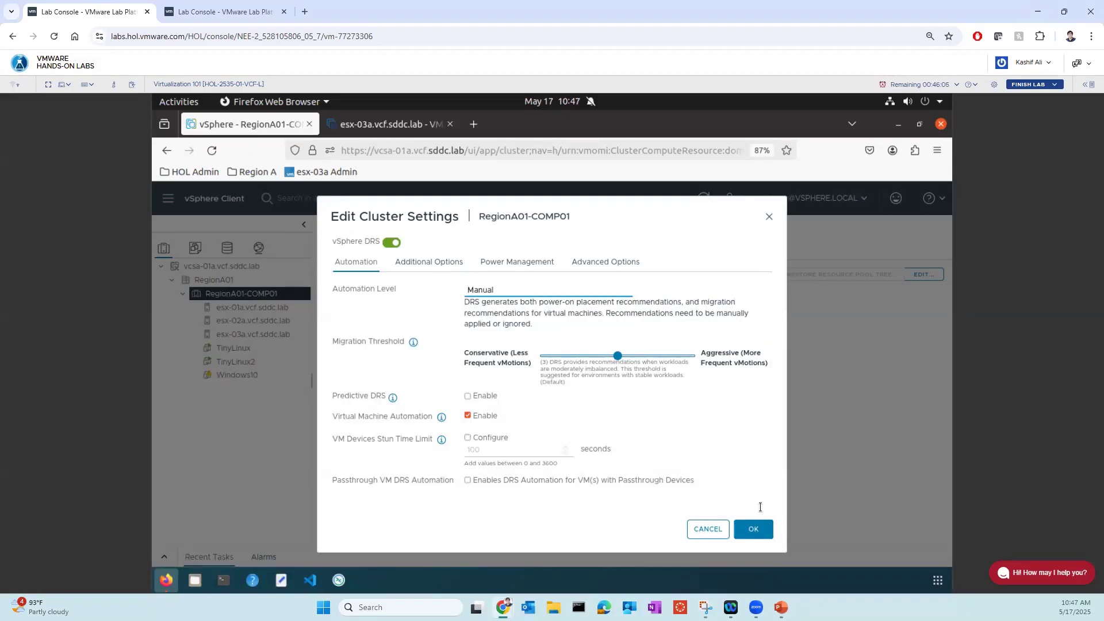
click(754, 529)
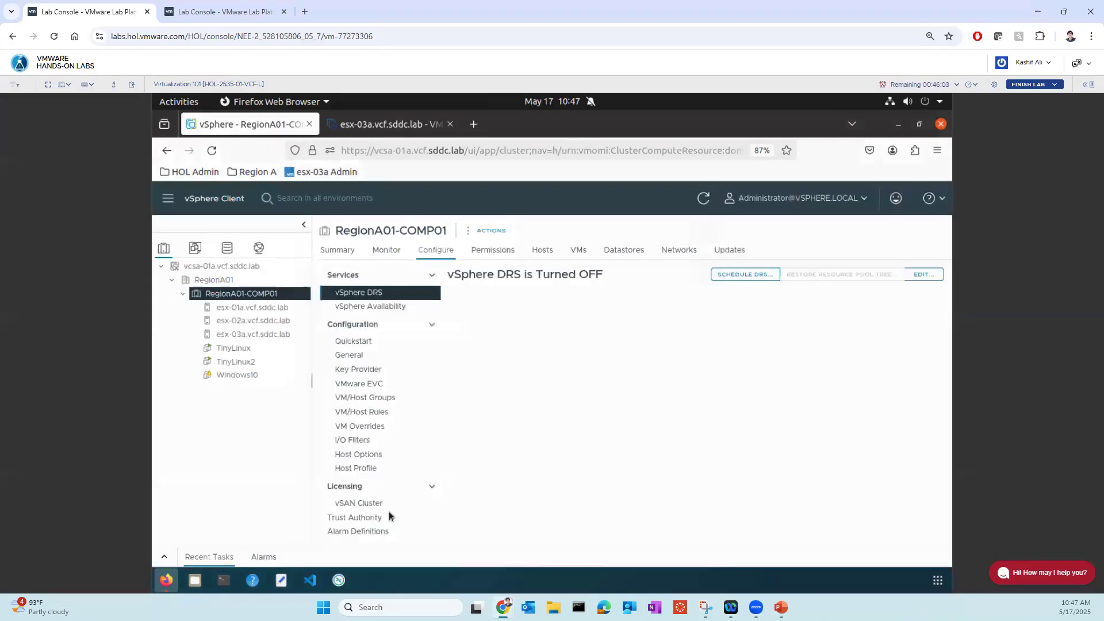
- Power off the TinyLinux virtual machine and confirm the power-off
click(255, 350)
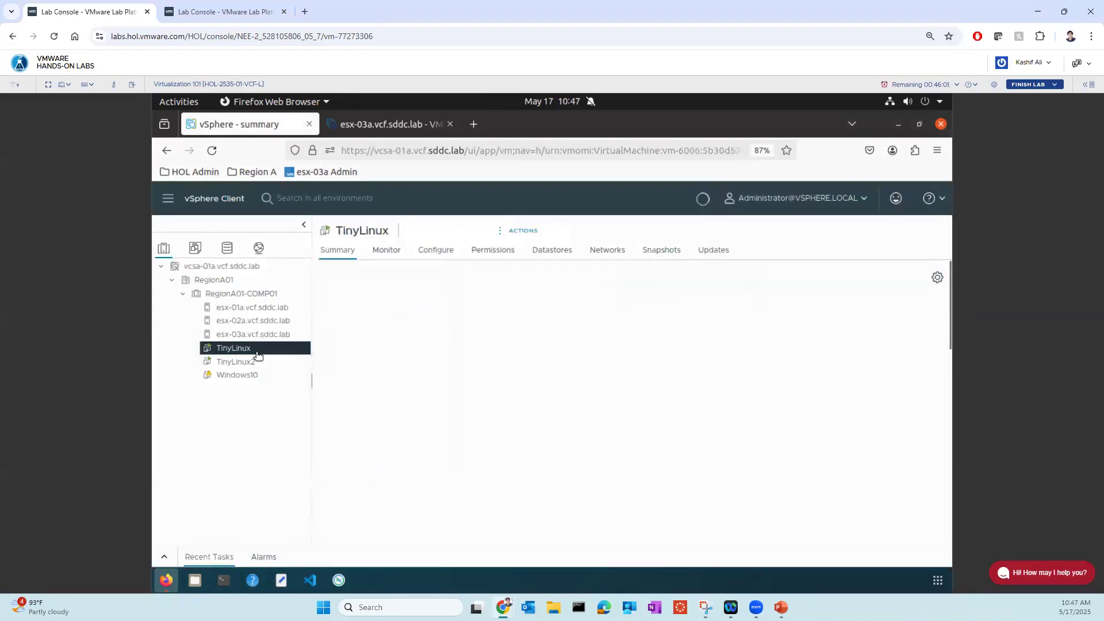
right_click(255, 351)
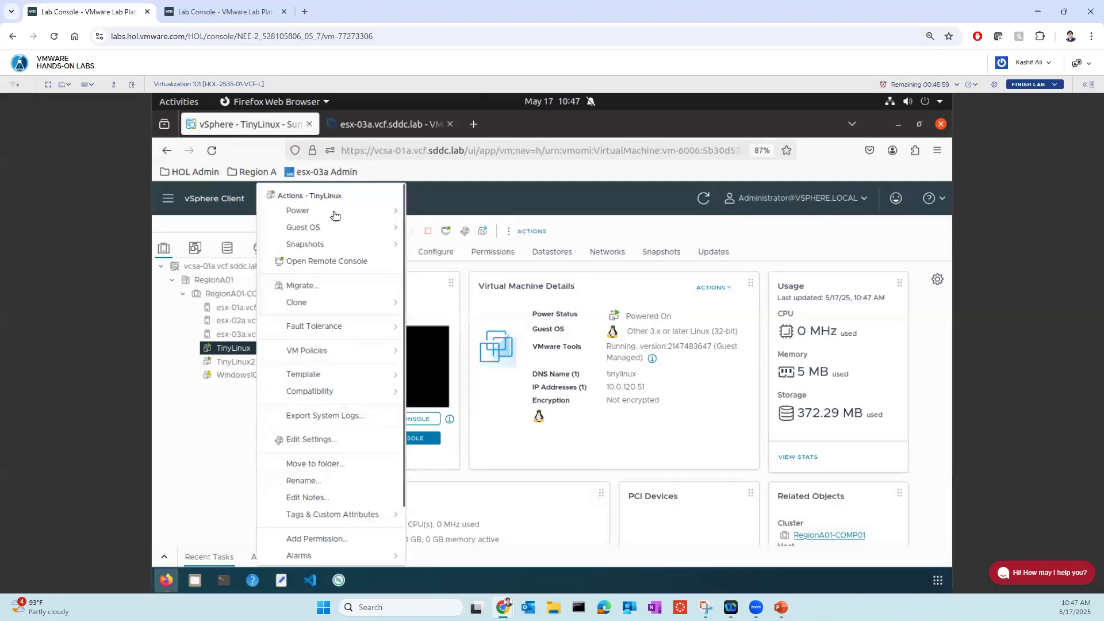
mouse_move(332, 213)
click(452, 236)
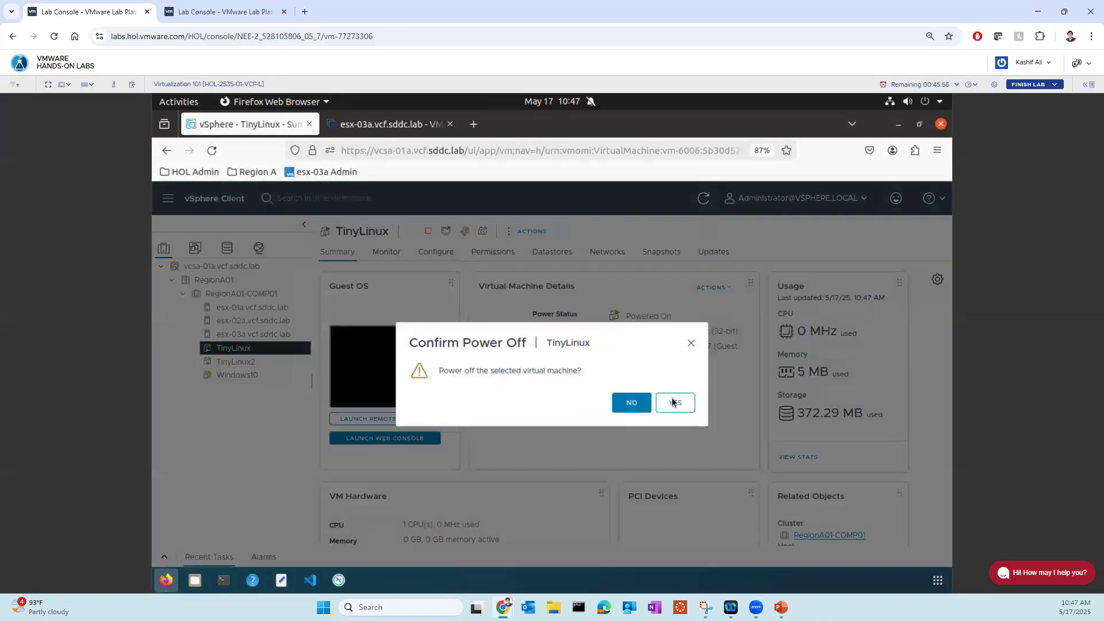
click(673, 395)
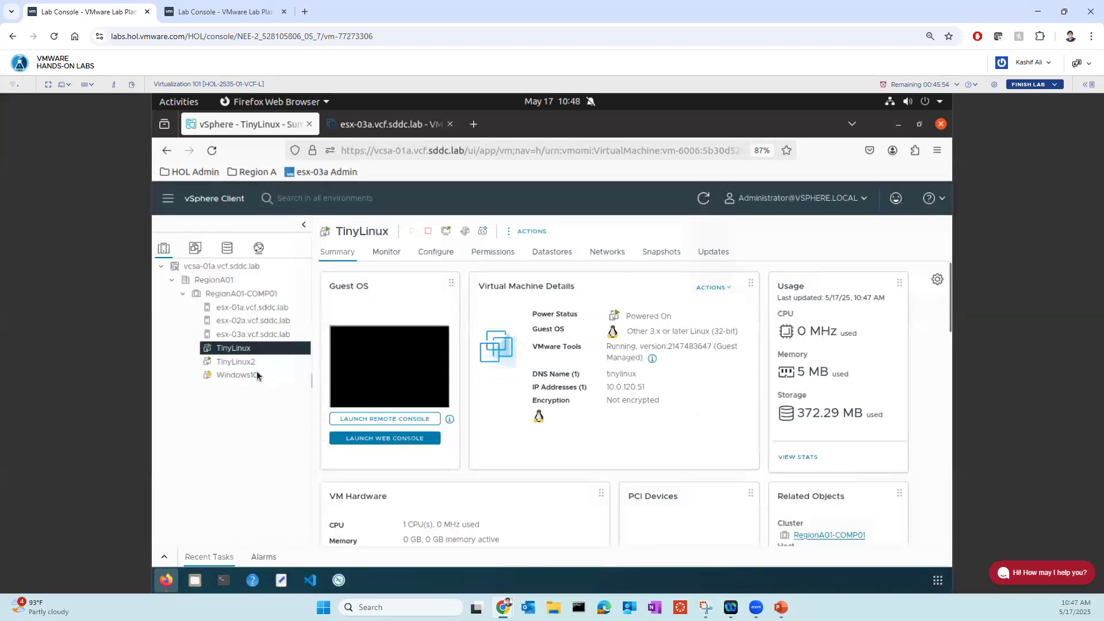
- Power off the TinyLinux2 virtual machine and confirm the power-off
click(244, 362)
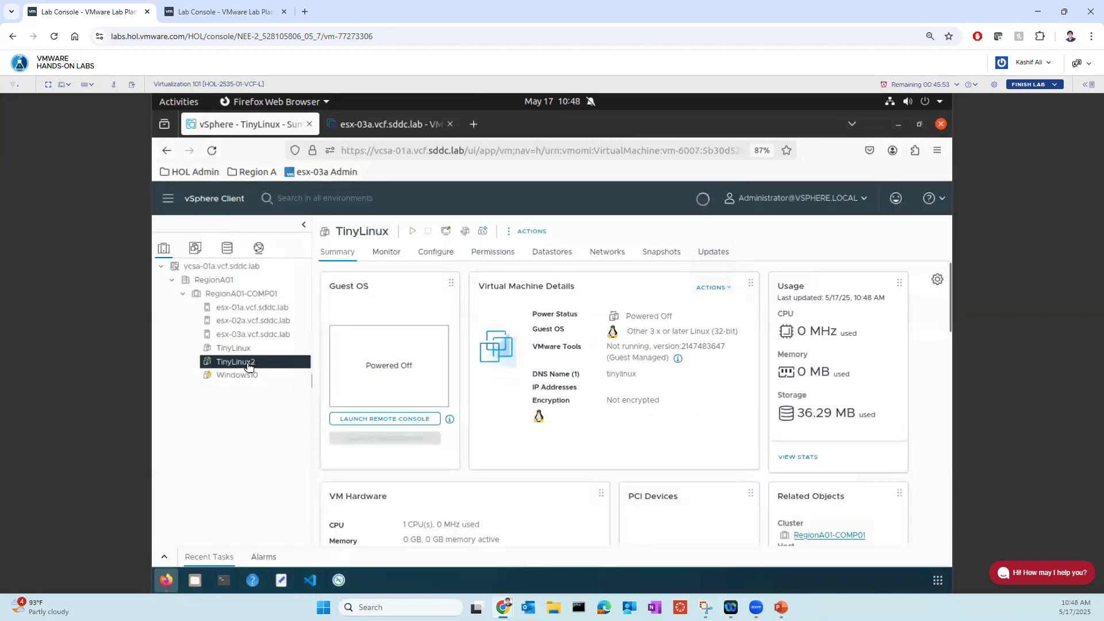
right_click(247, 362)
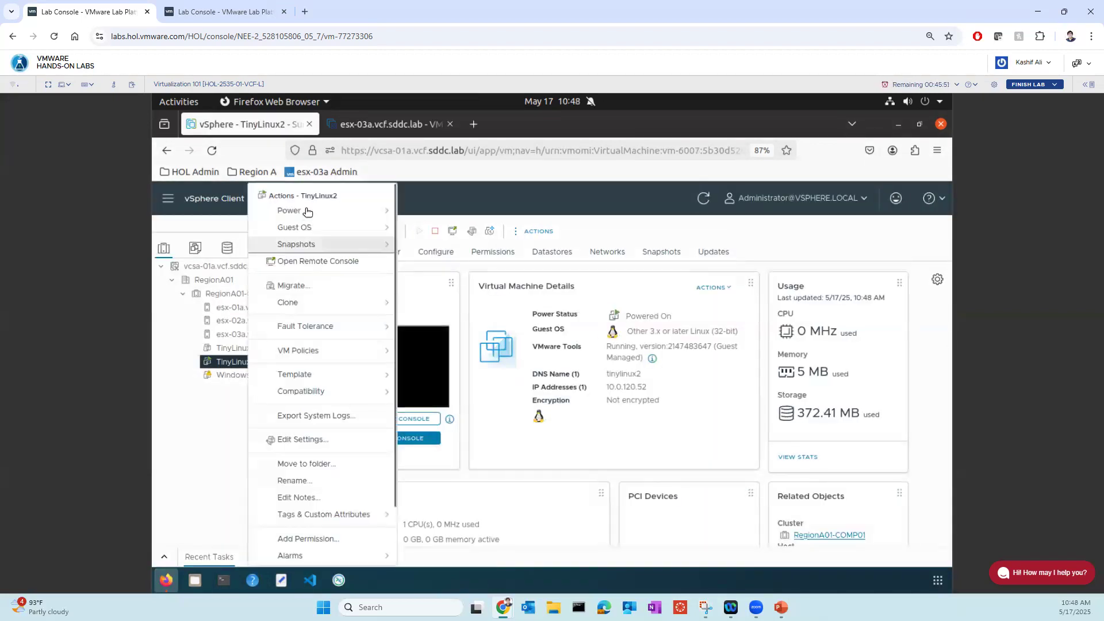
mouse_move(394, 217)
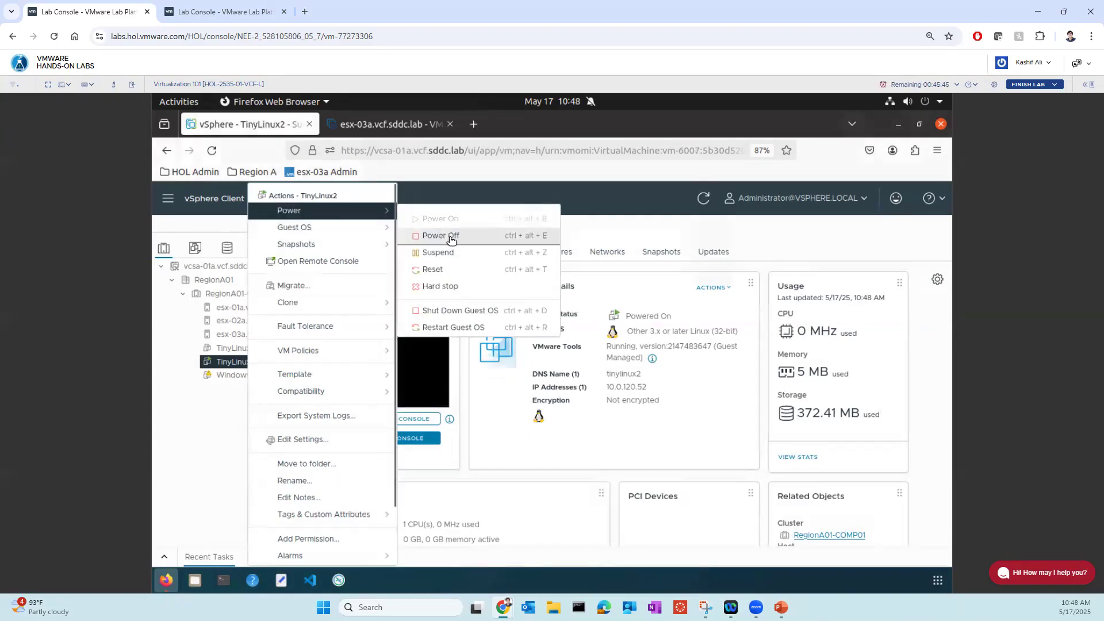
click(449, 238)
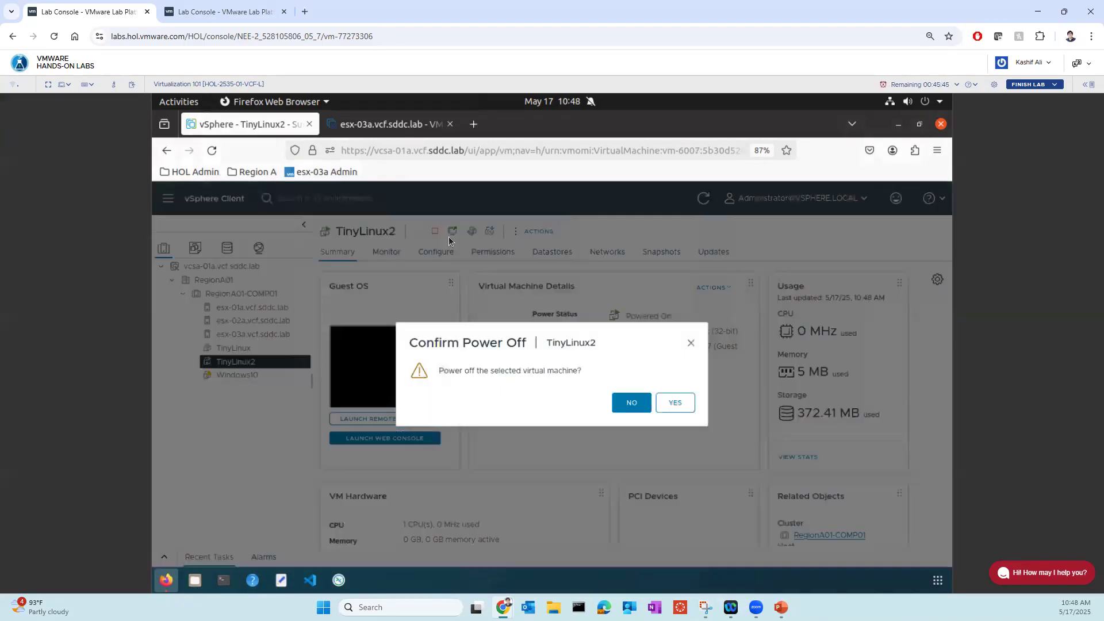
click(673, 403)
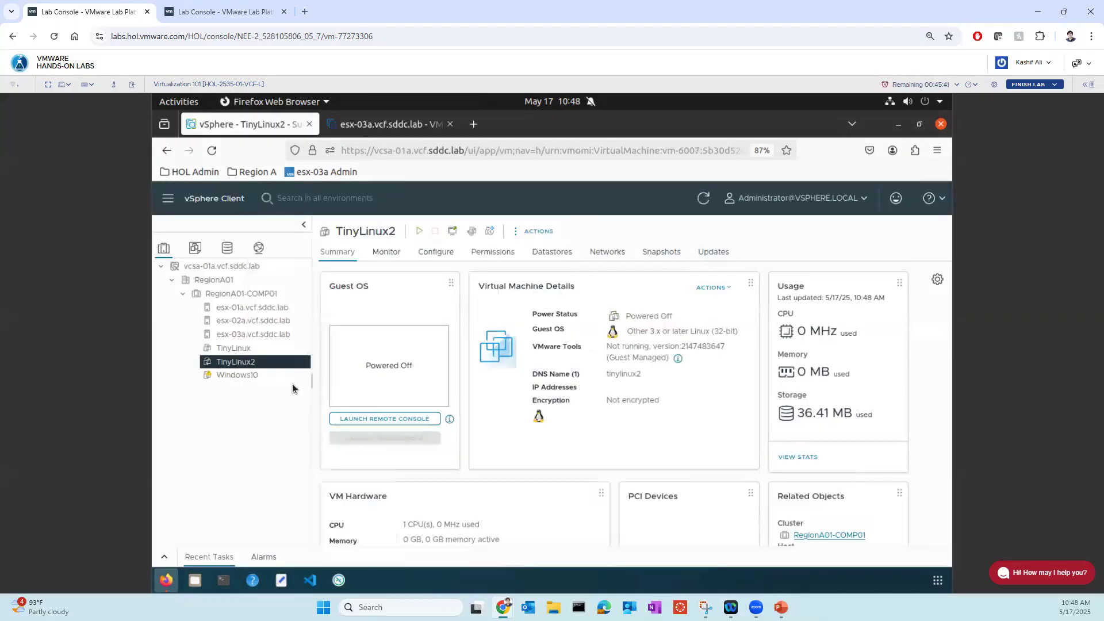
- Power off the Windows10 virtual machine
click(249, 375)
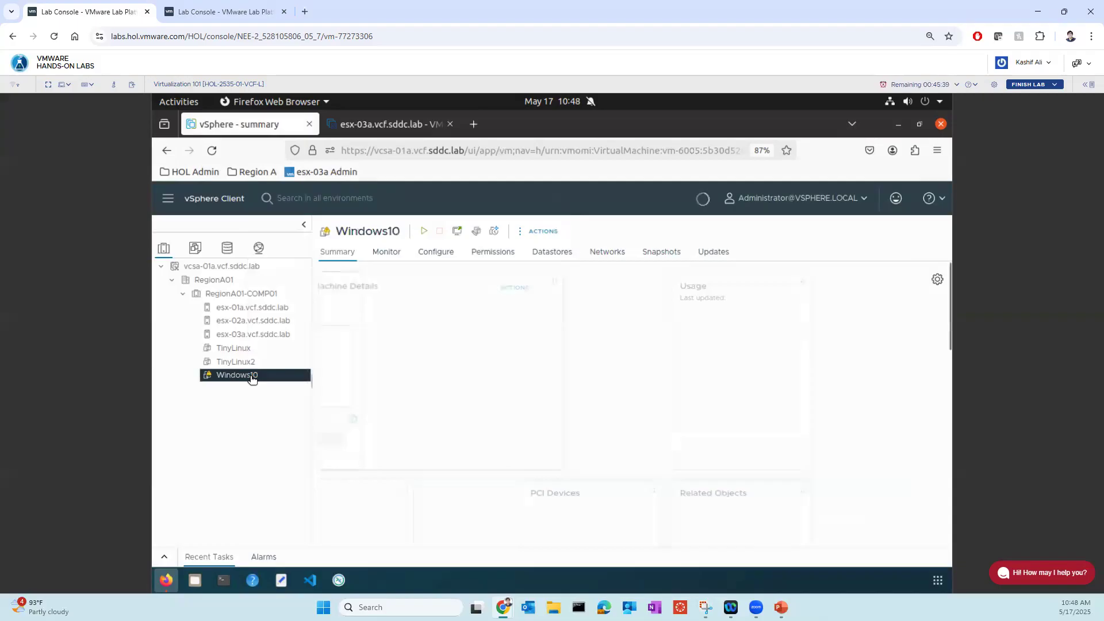
right_click(251, 378)
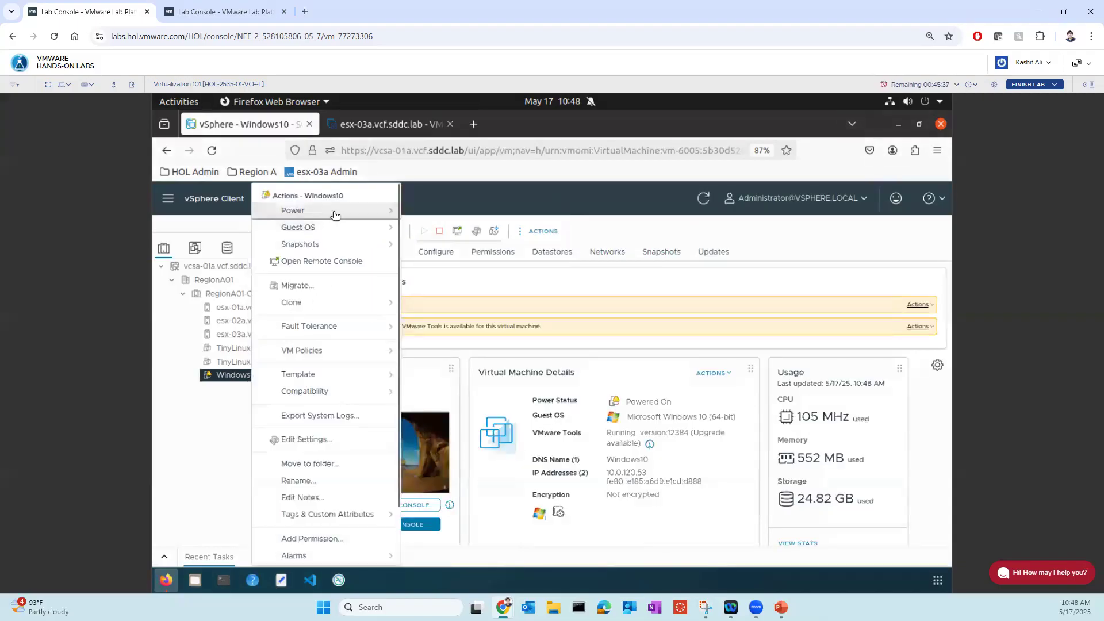
mouse_move(332, 212)
click(439, 234)
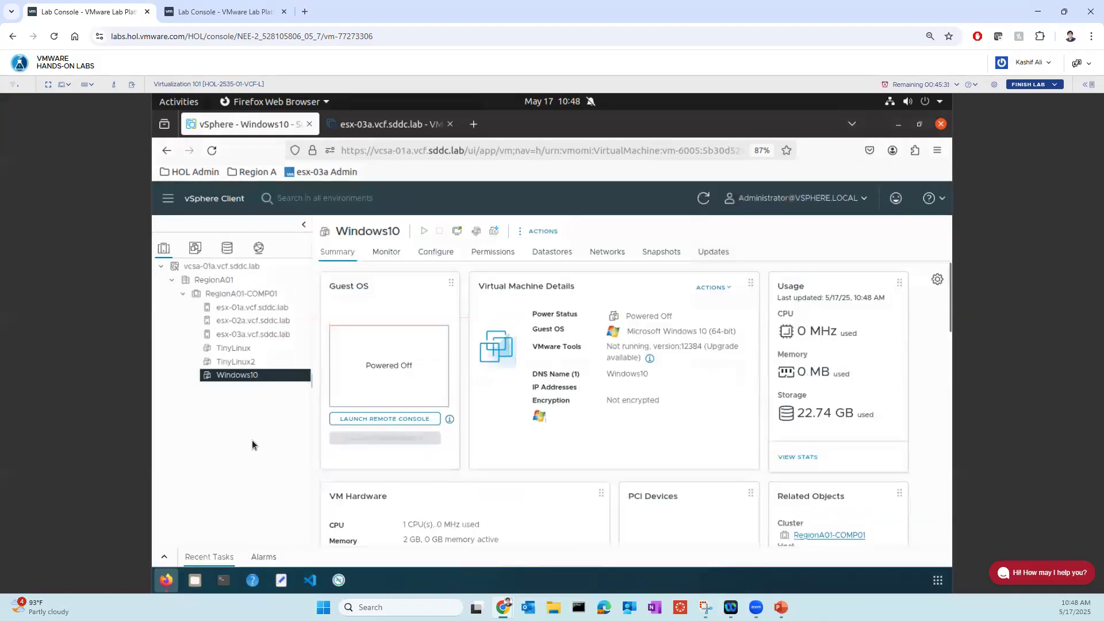
- Power on Windows10 using the recommendation to place it on host esx-01a.vcf.sddc.lab, and check its related objects
right_click(226, 374)
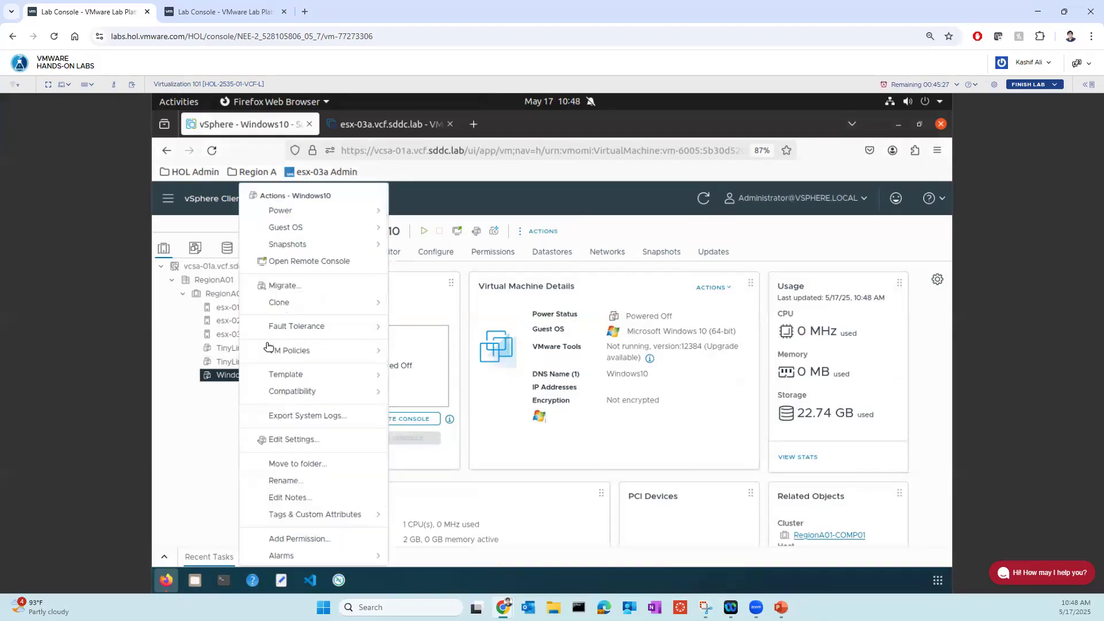
mouse_move(384, 215)
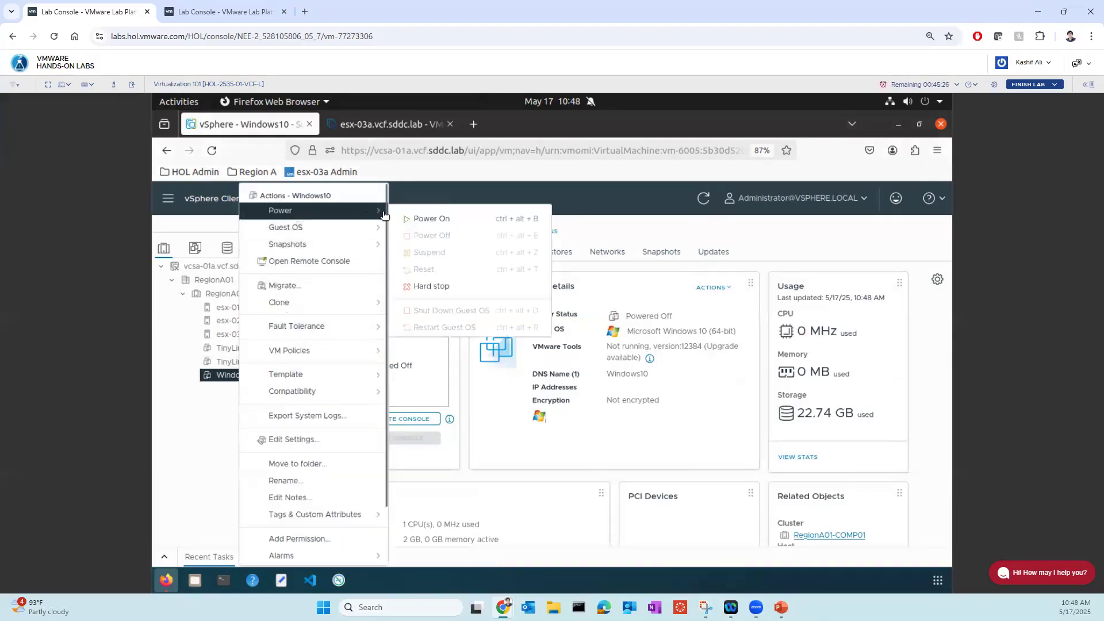
click(430, 219)
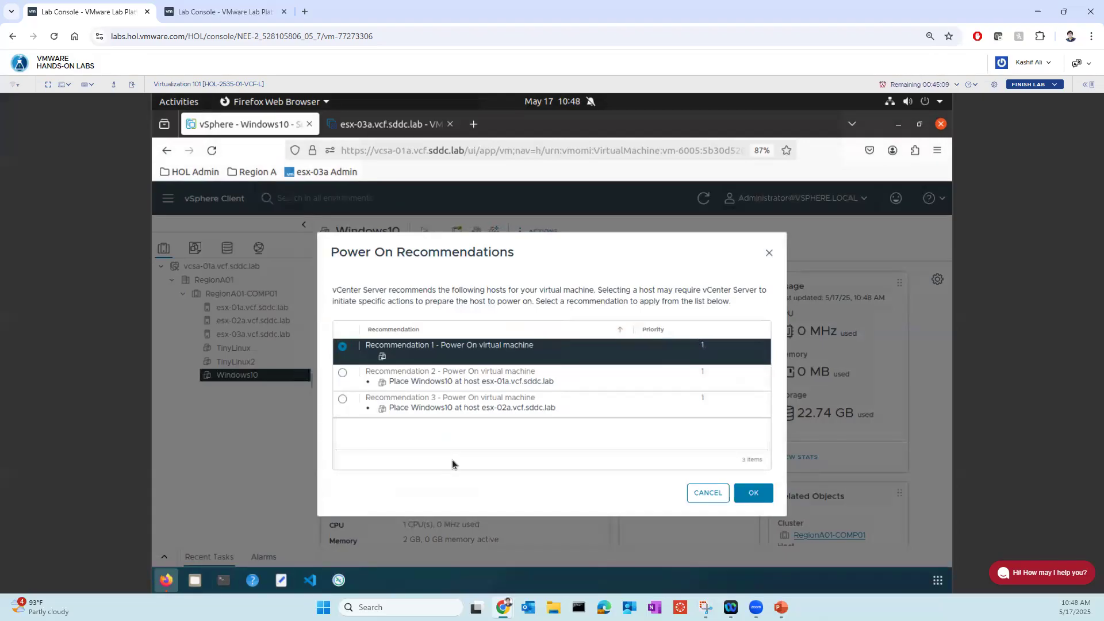
click(355, 378)
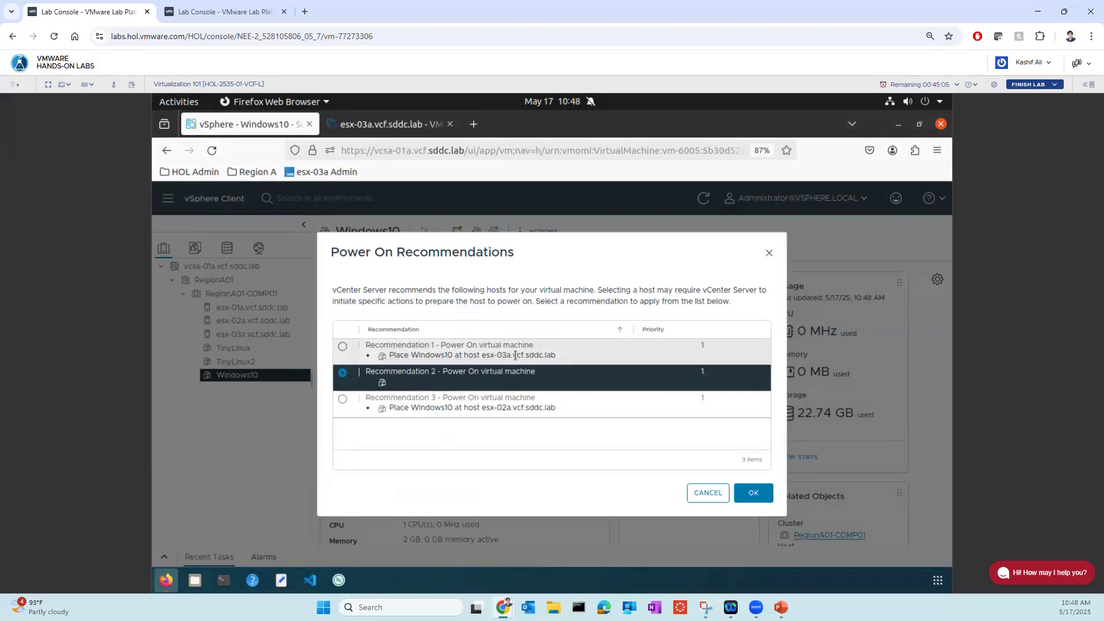
click(426, 410)
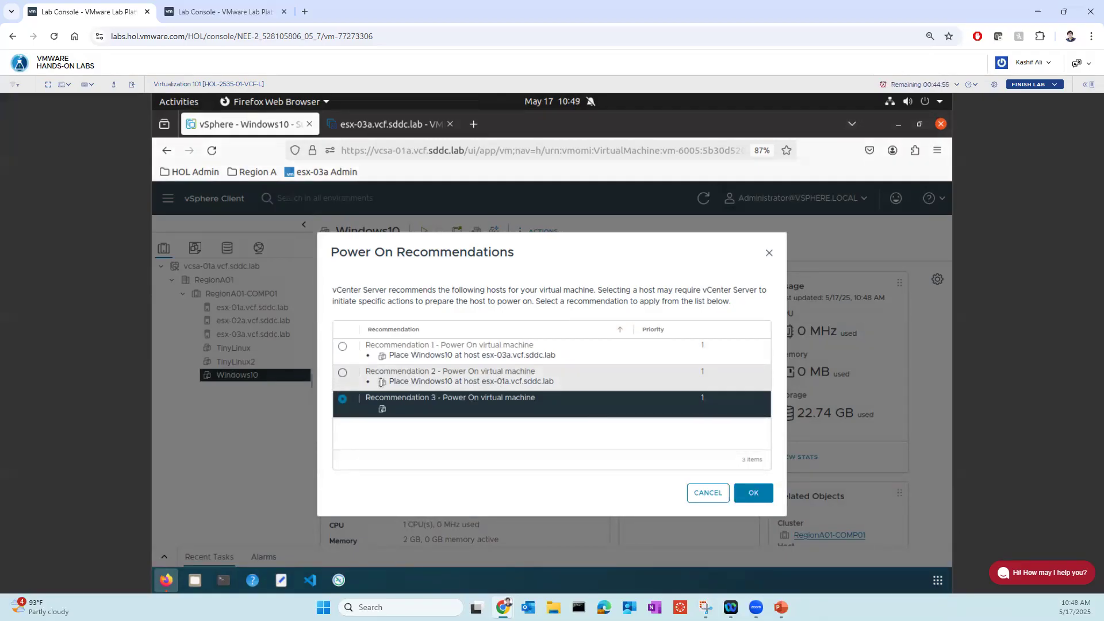
click(344, 373)
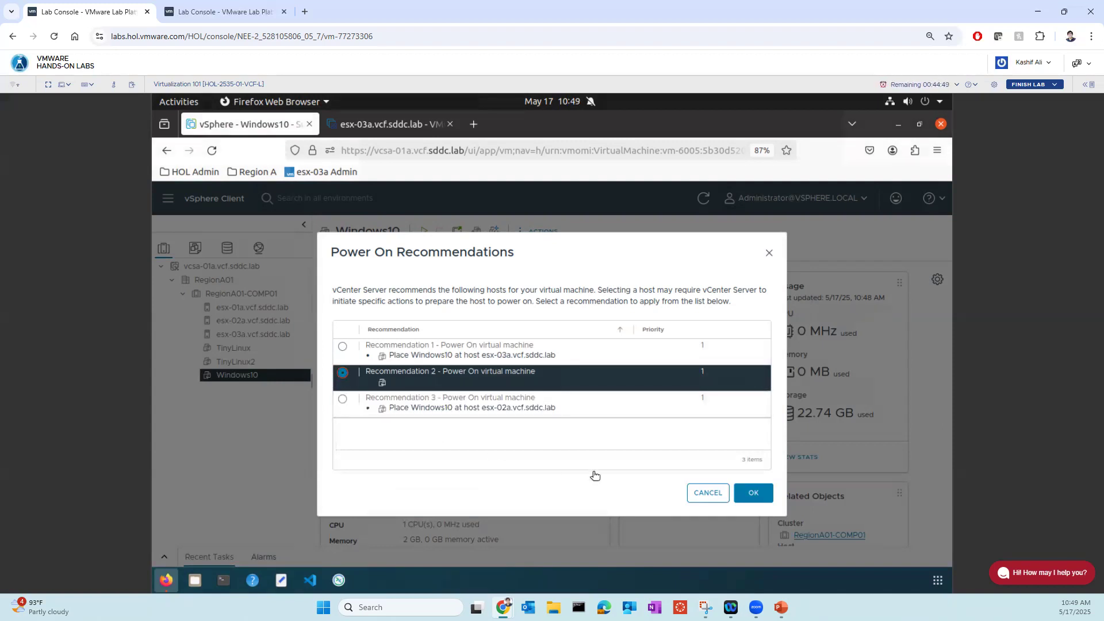
click(747, 496)
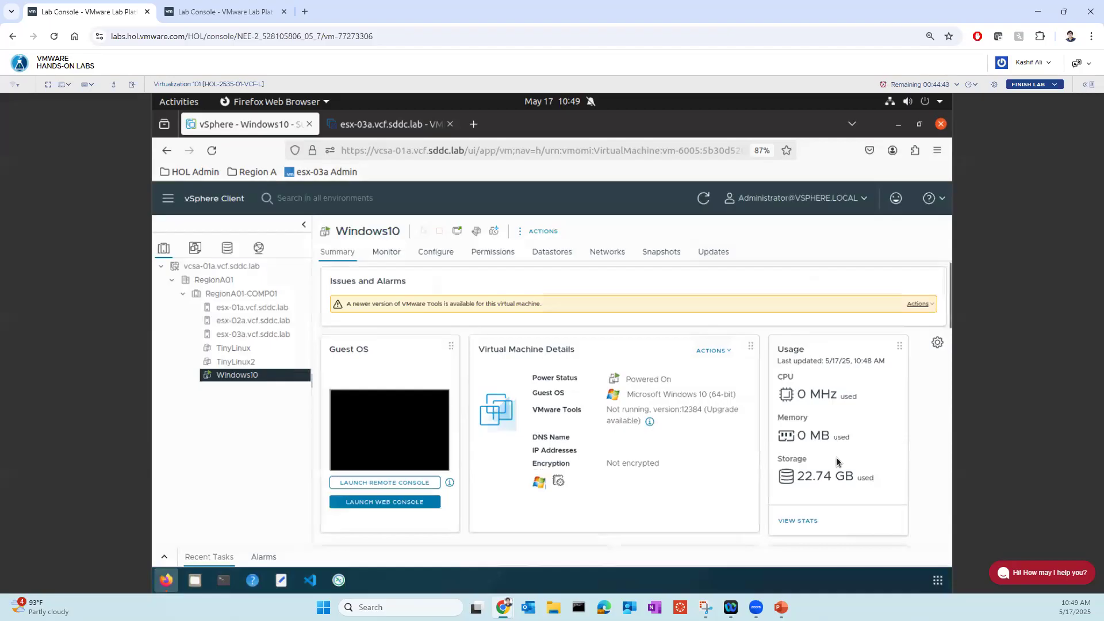
scroll(836, 457, down, 2)
scroll(836, 457, down, 1)
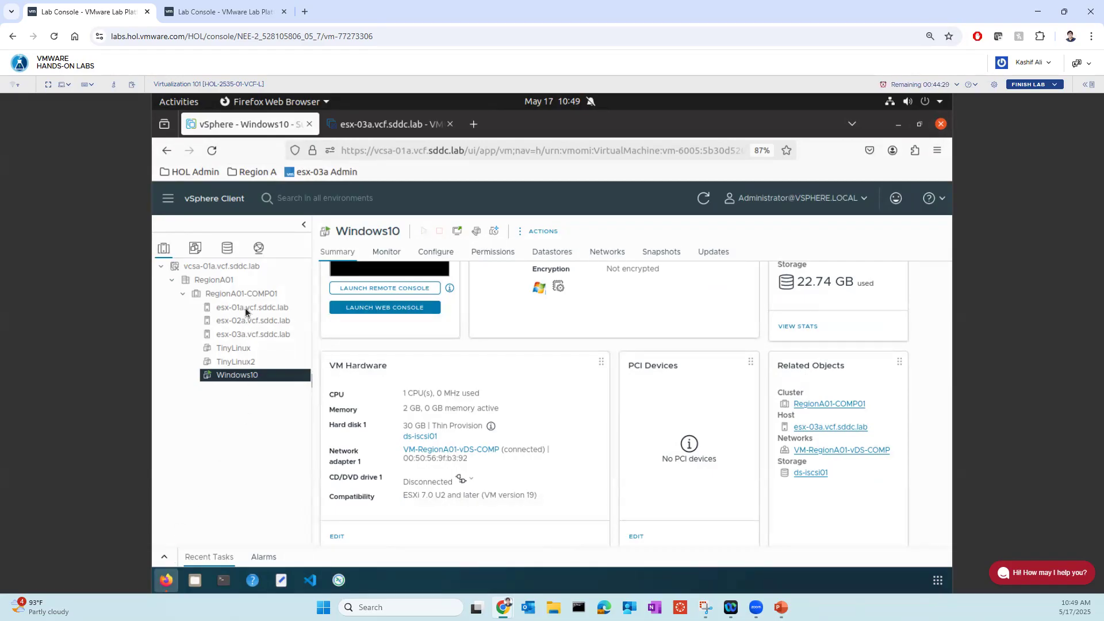
- Set the DRS automation level of cluster RegionA01-COMP01 to Fully Automated and apply the cluster settings
click(236, 295)
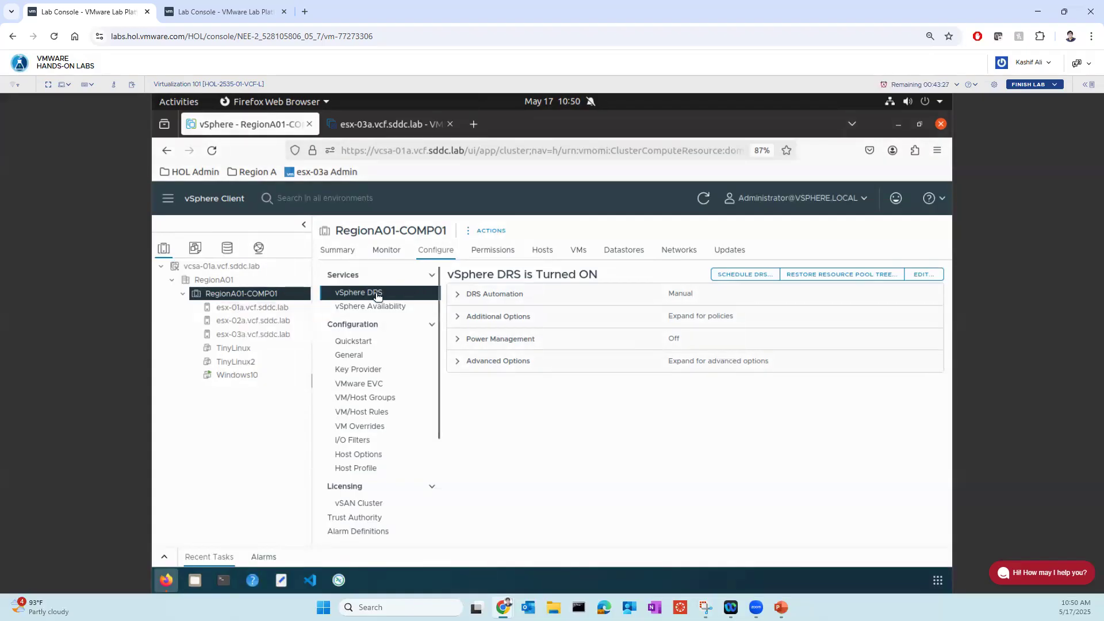
click(922, 275)
click(489, 292)
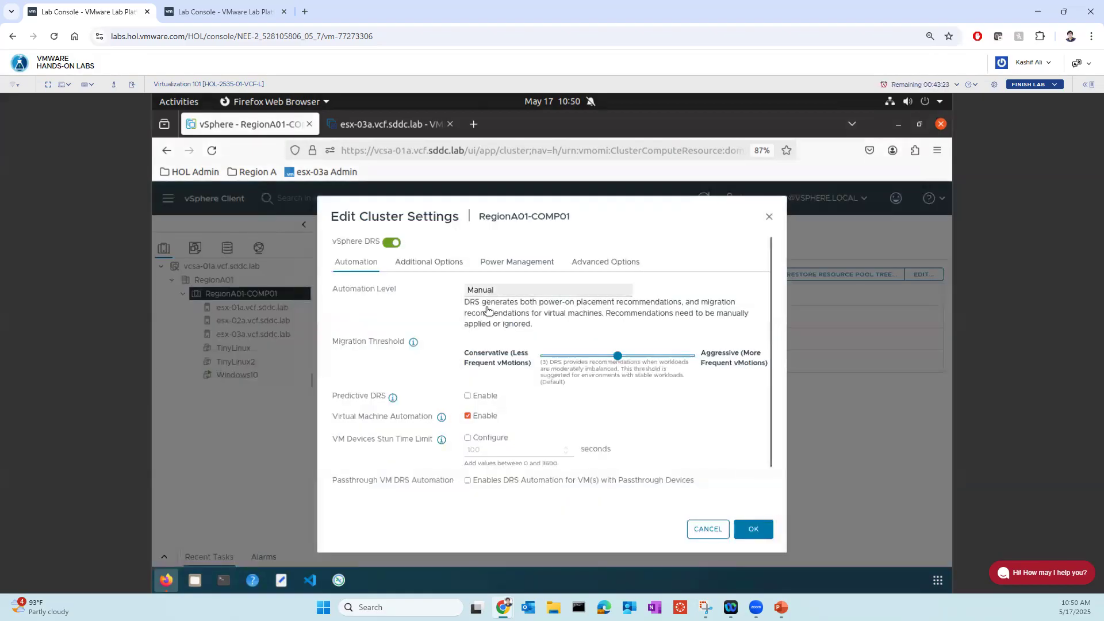
click(501, 336)
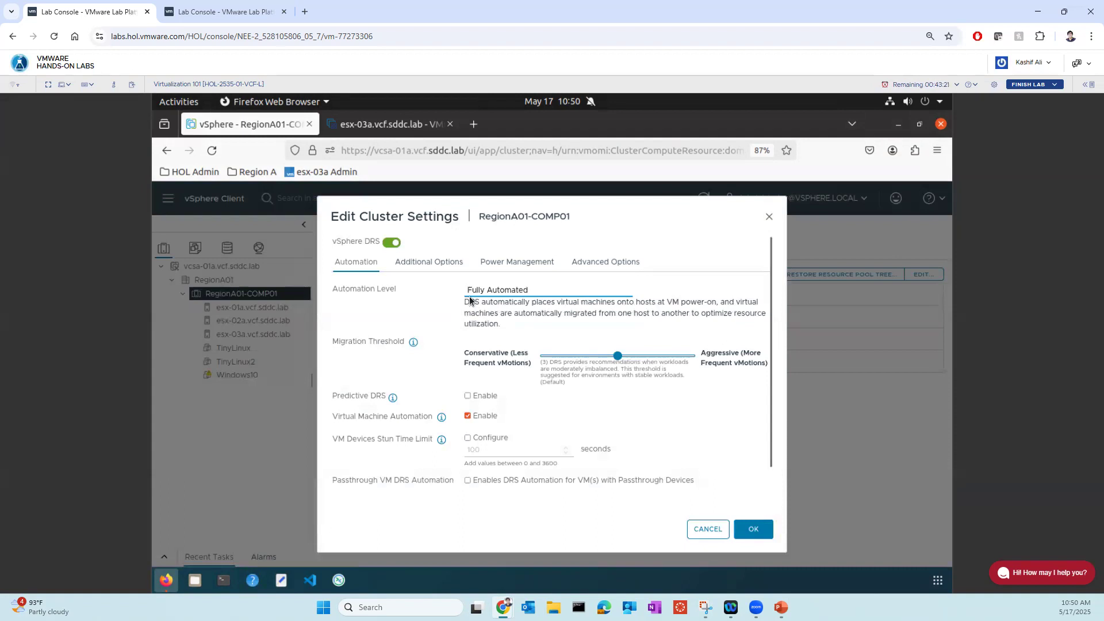
click(763, 534)
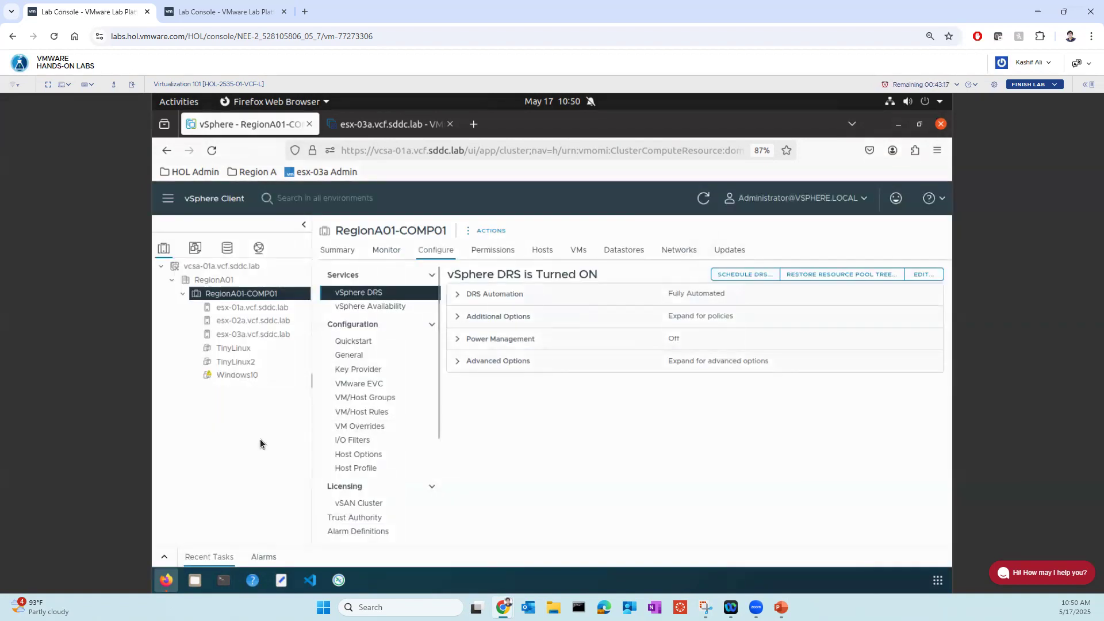
- Check the related objects of the TinyLinux virtual machine, and power it on
click(240, 350)
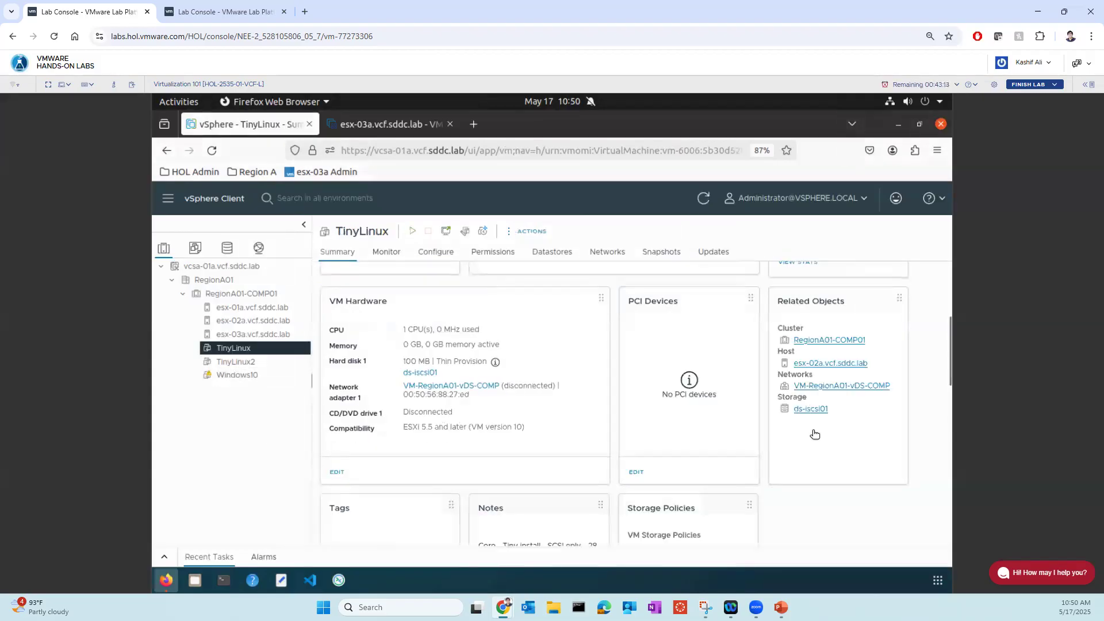
scroll(828, 420, down, 1)
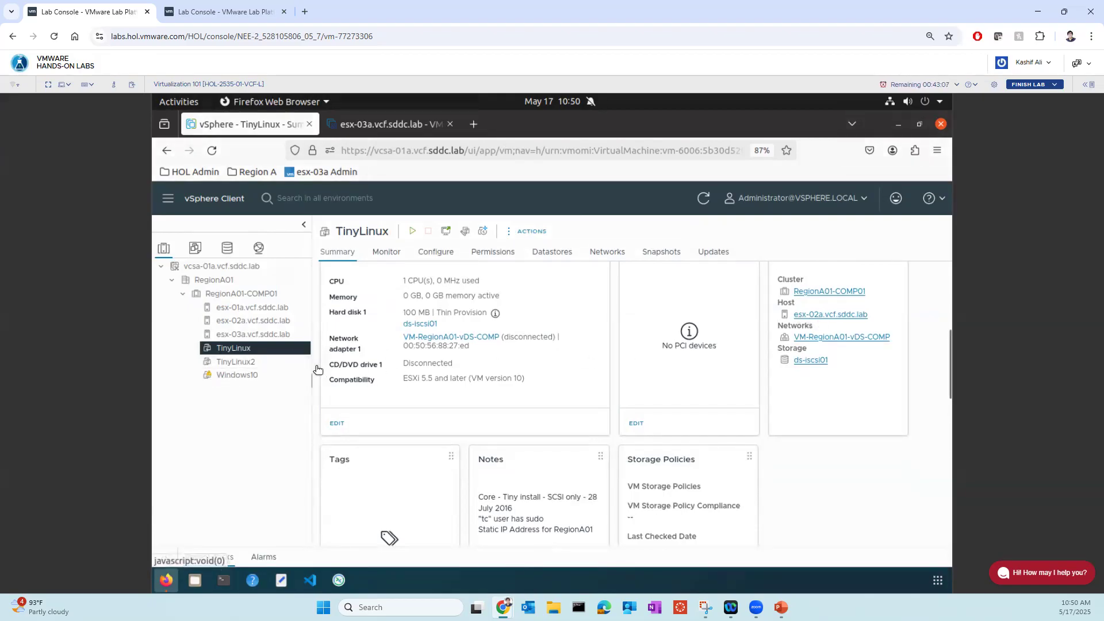
right_click(233, 351)
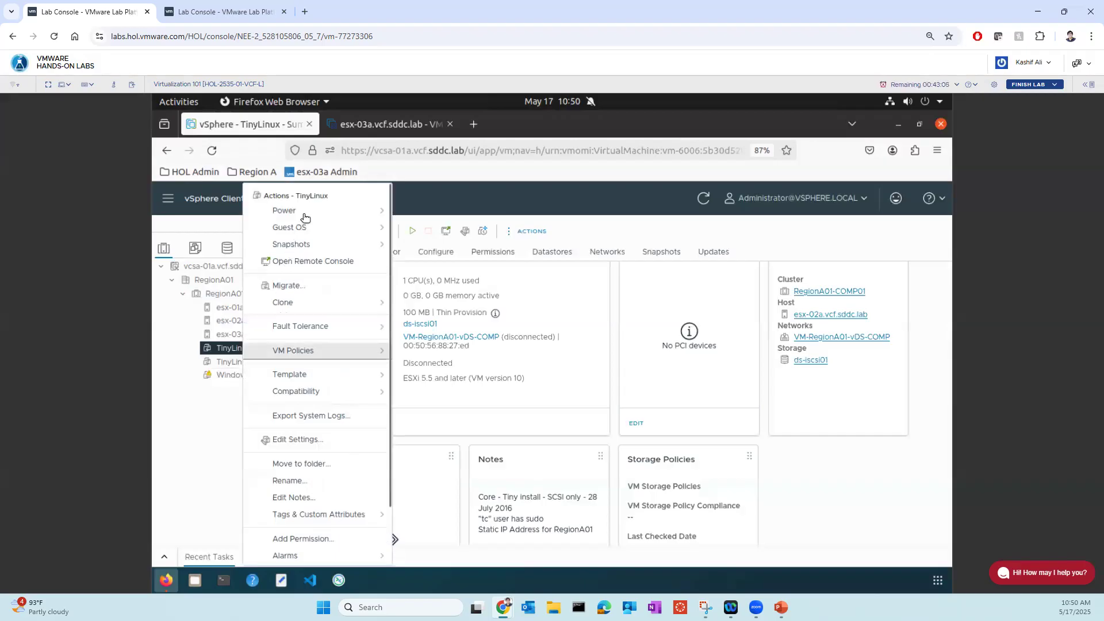
mouse_move(306, 215)
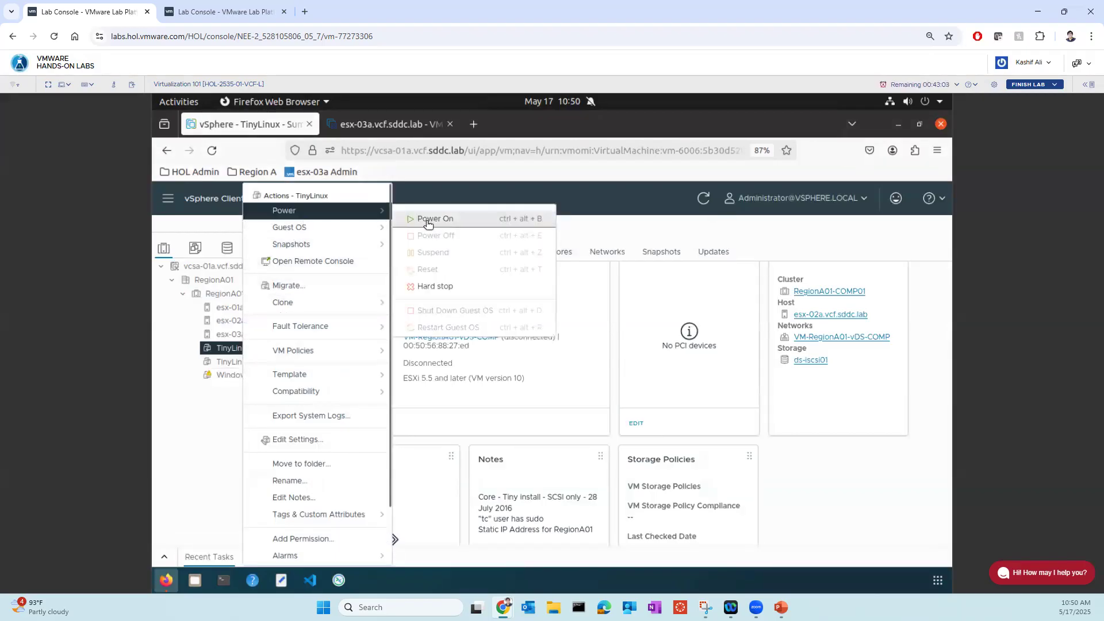
click(427, 219)
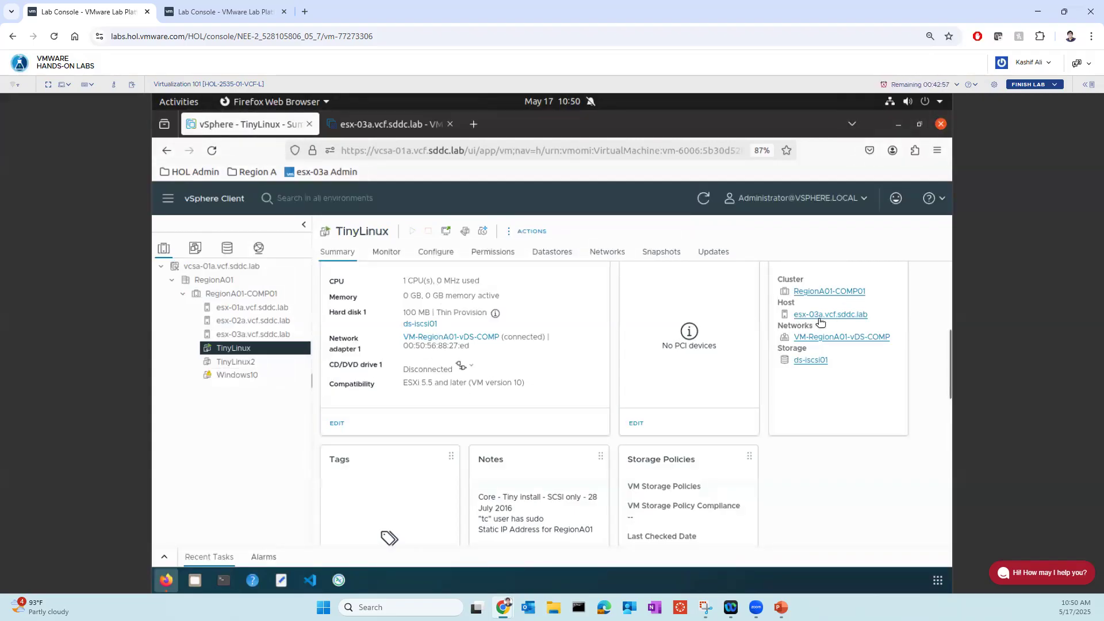
- Power on the TinyLinux2 virtual machine
click(258, 363)
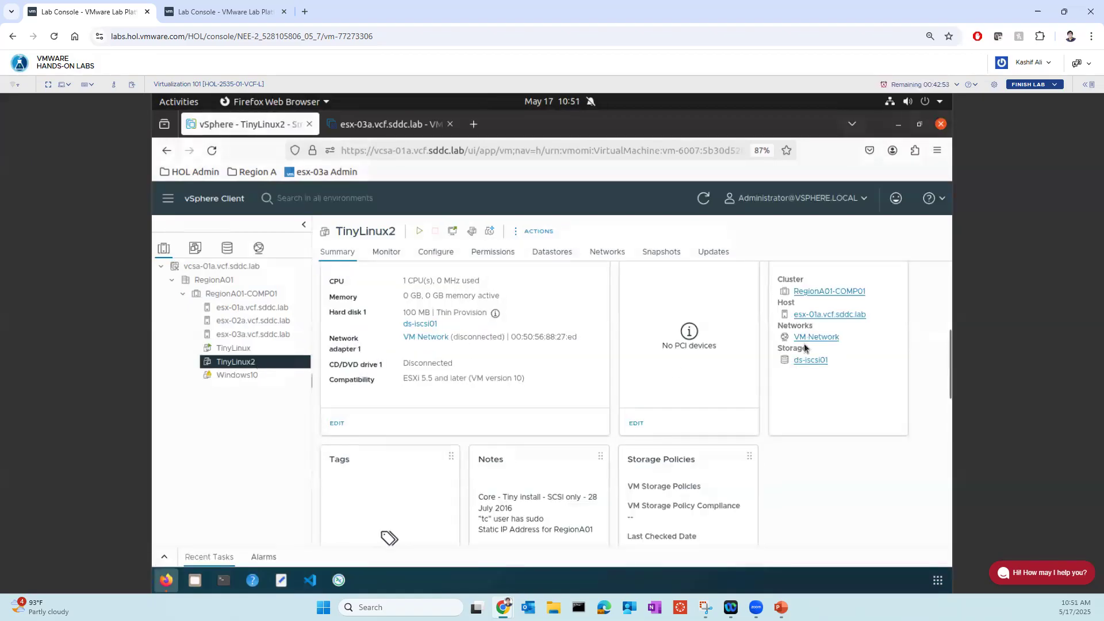
right_click(233, 362)
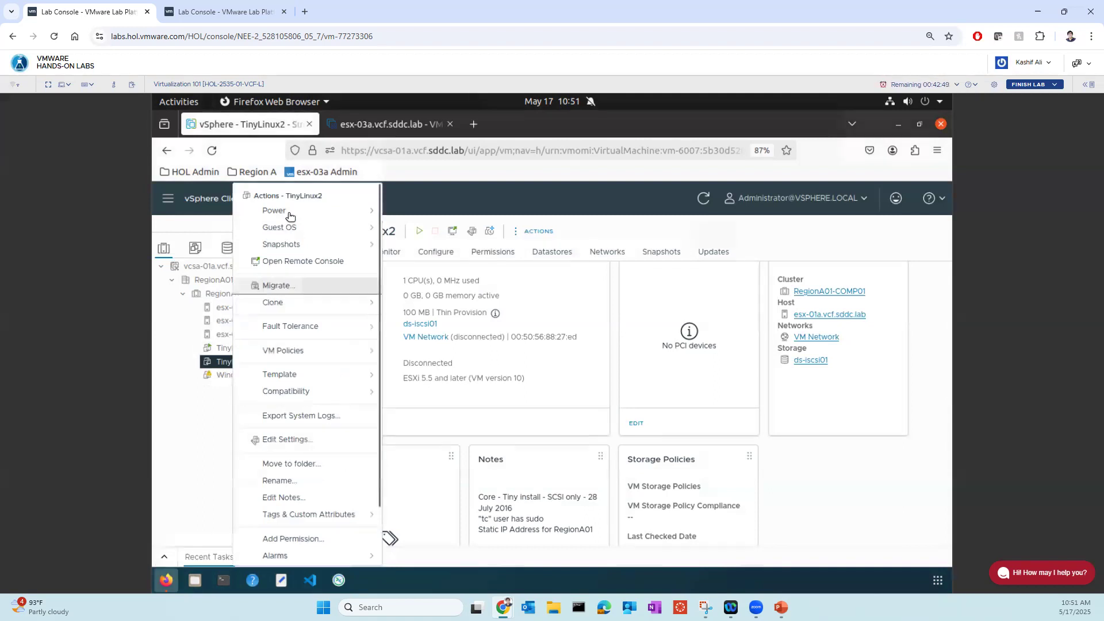
mouse_move(291, 214)
click(420, 223)
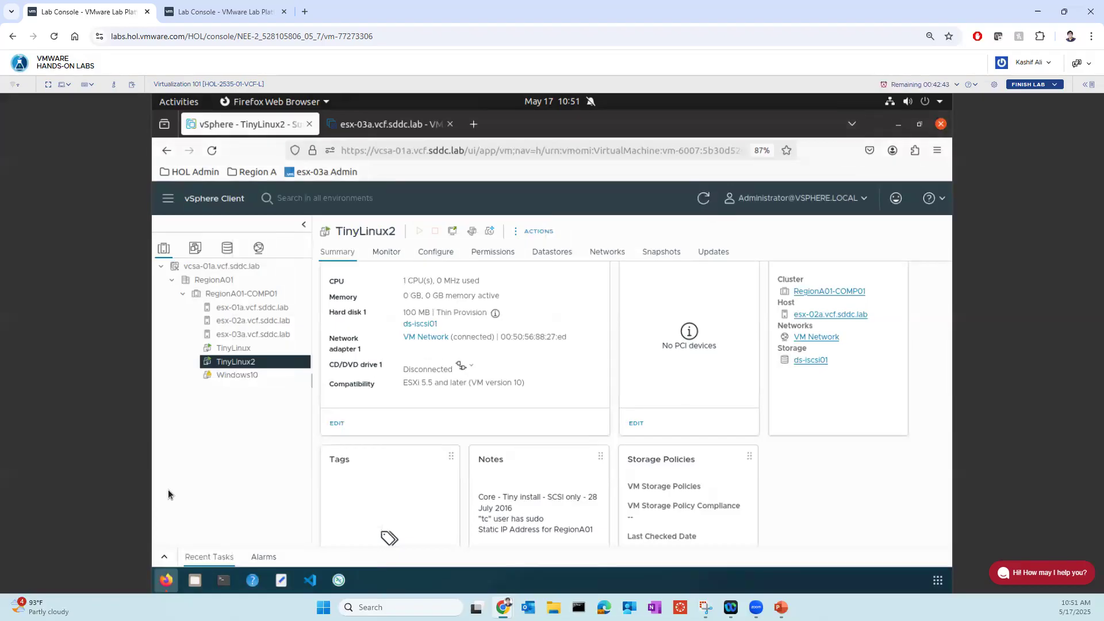
- Open the VM/Host Rules configuration of cluster RegionA01-COMP01
click(239, 295)
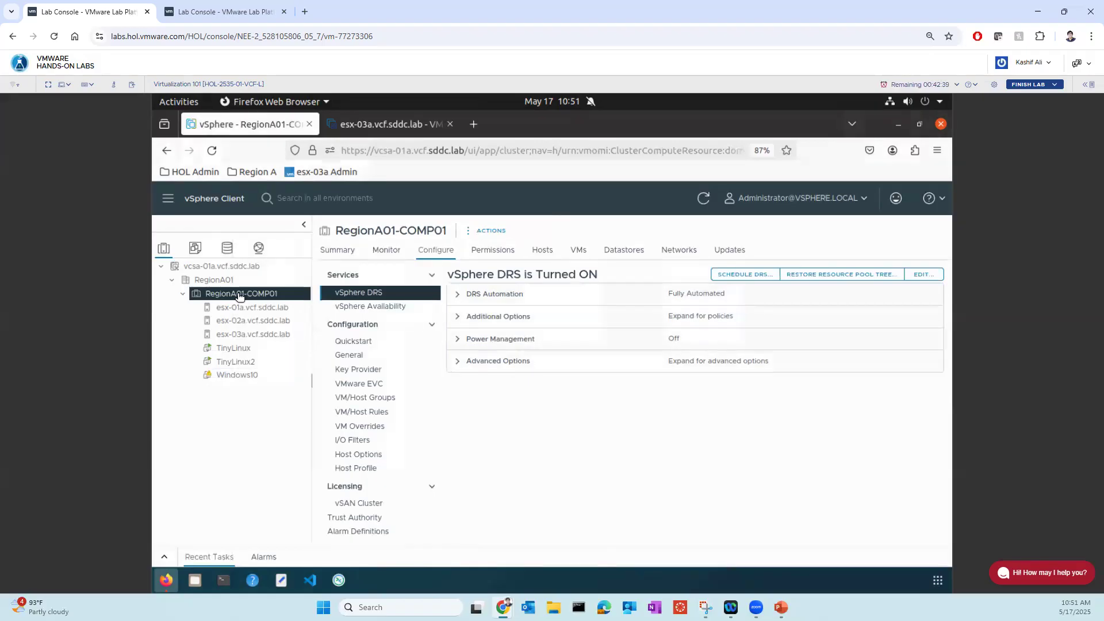
click(353, 412)
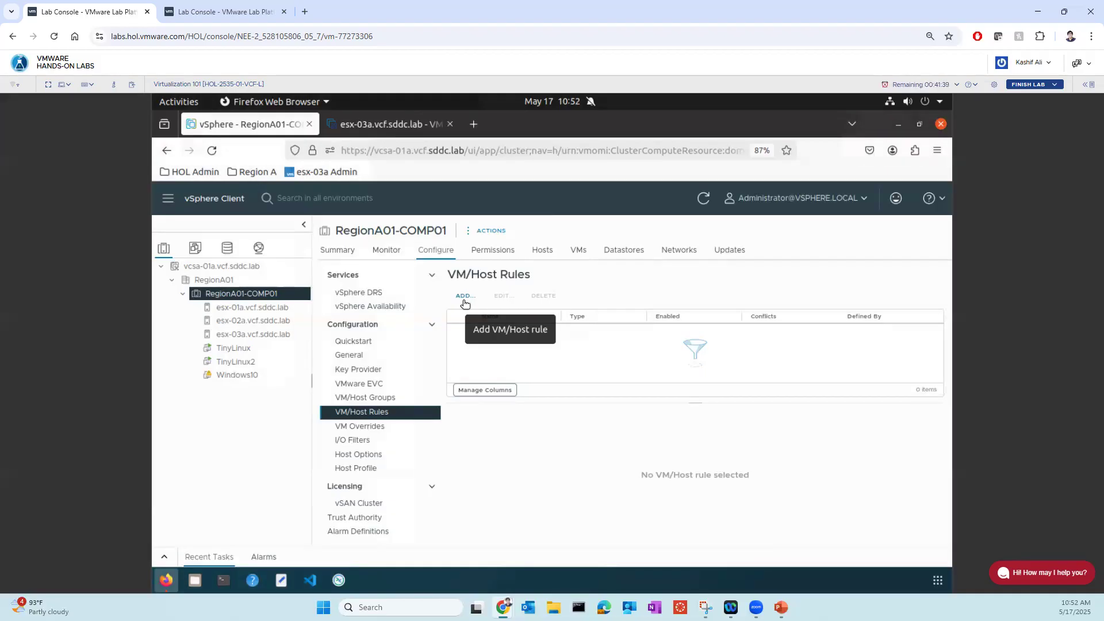
- Go from the second lab console to the Hands-on Labs catalog and filter the labs by the product Private AI Foundation
click(195, 16)
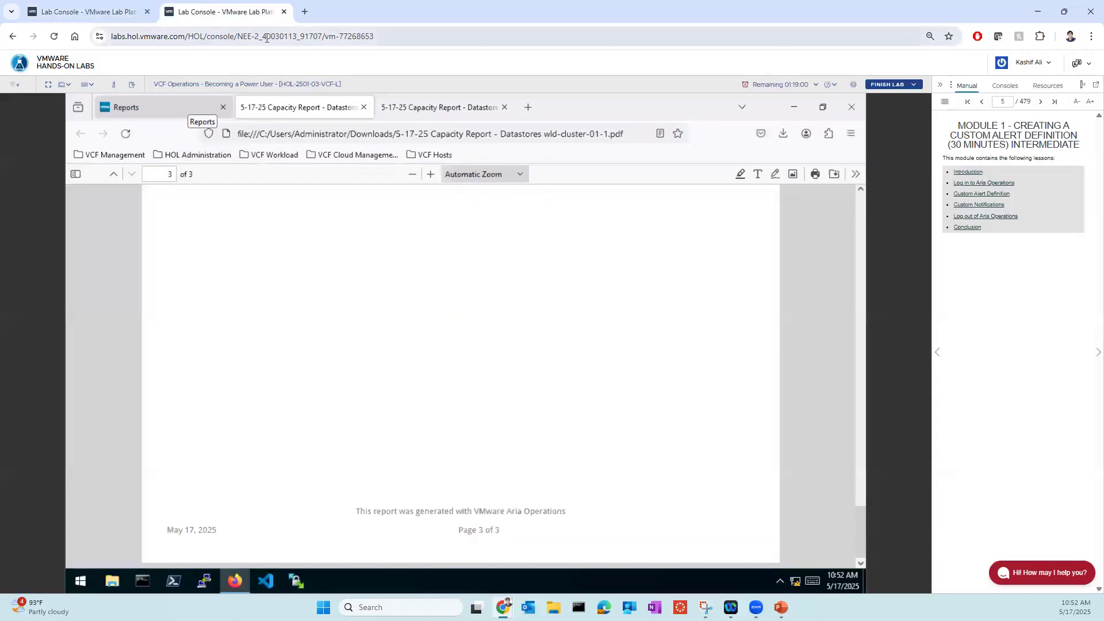
click(59, 65)
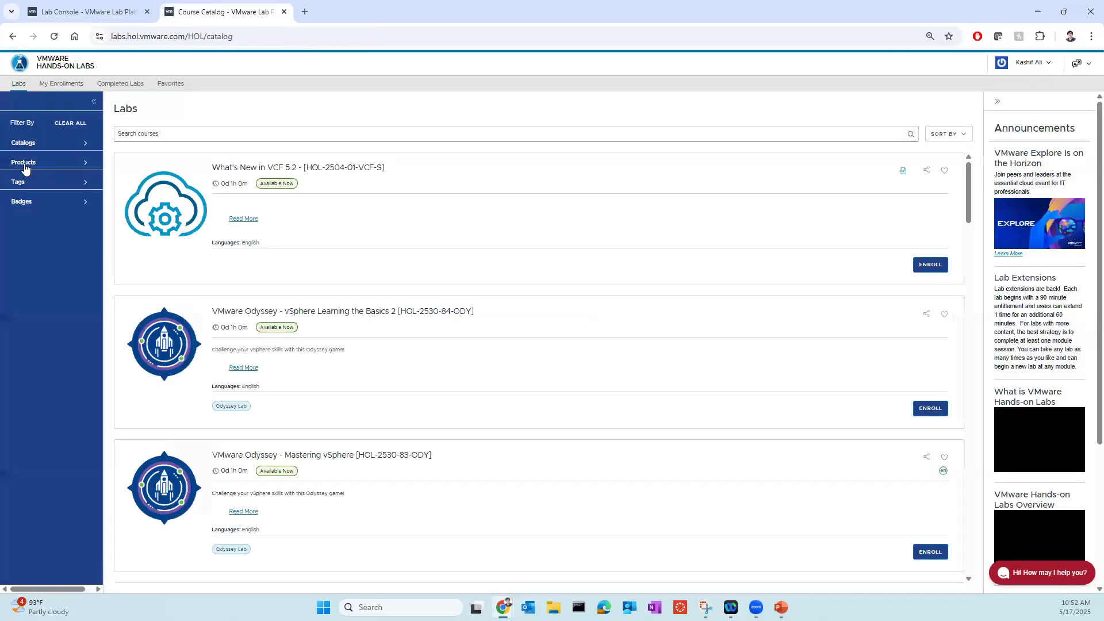
click(26, 164)
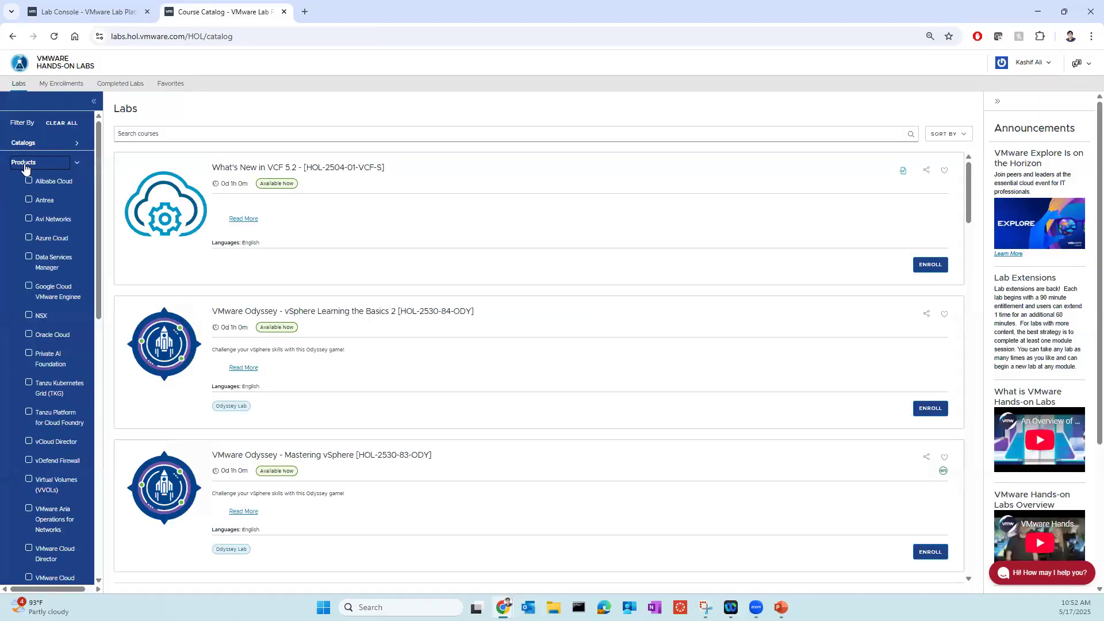
scroll(27, 321, down, 1)
scroll(27, 320, down, 2)
scroll(27, 321, up, 1)
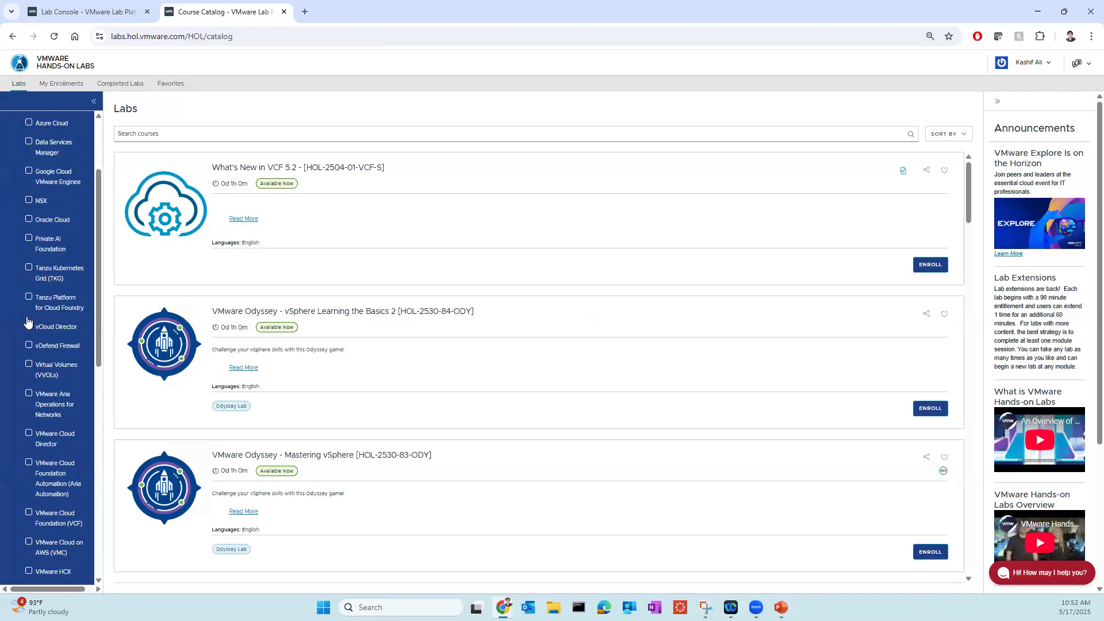
click(28, 239)
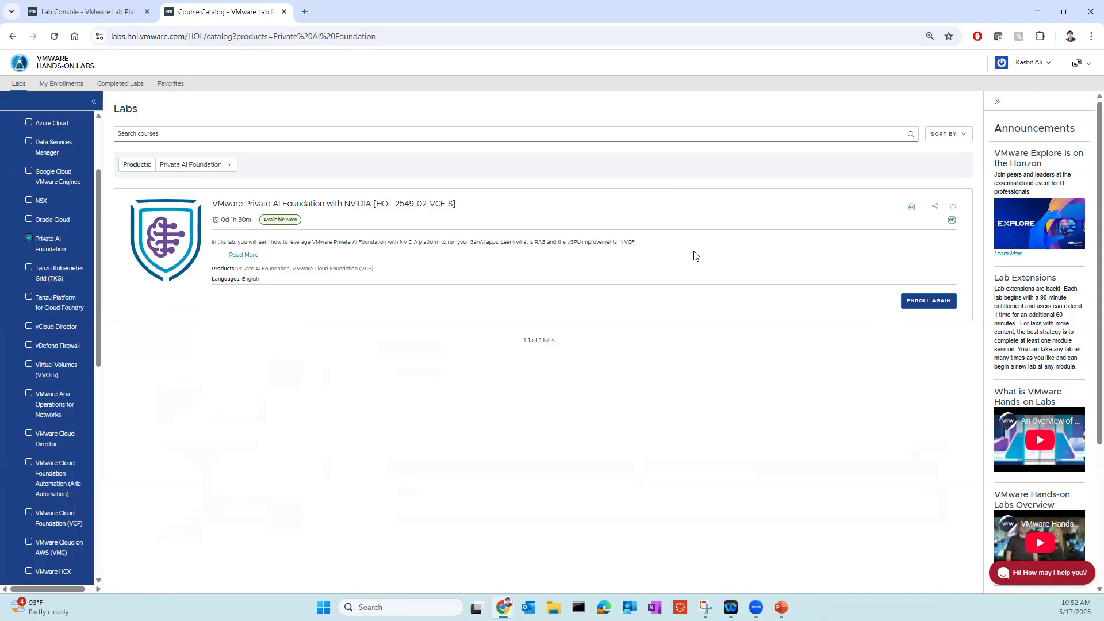
- Switch to the PowerPoint slide show and advance from the Distributed Resource Scheduler slide to the High Availability slide
click(780, 607)
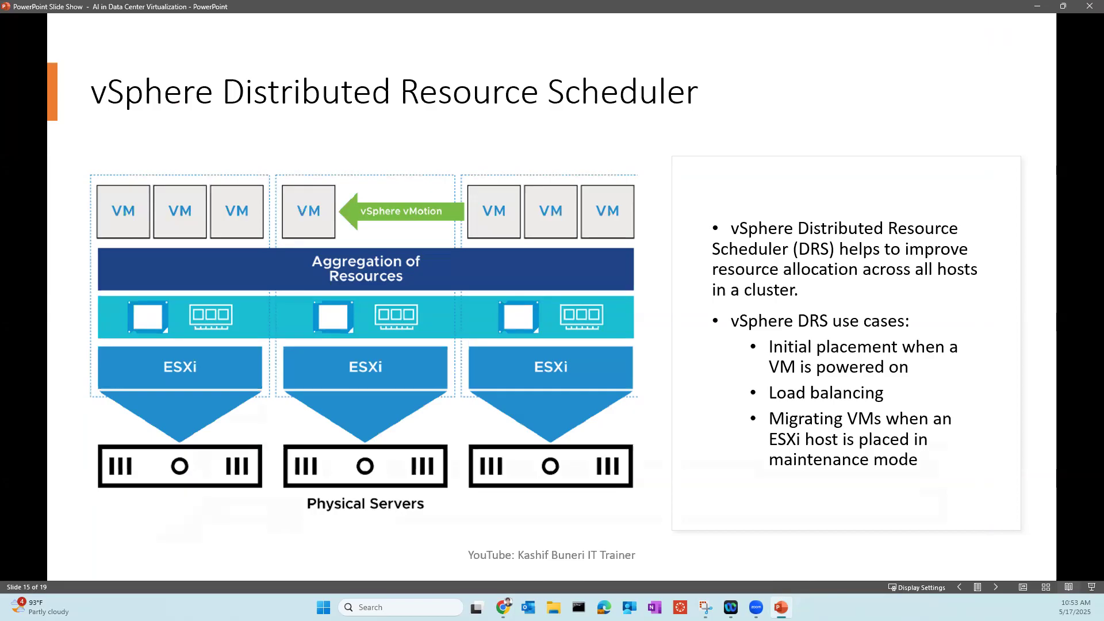
key(Right)
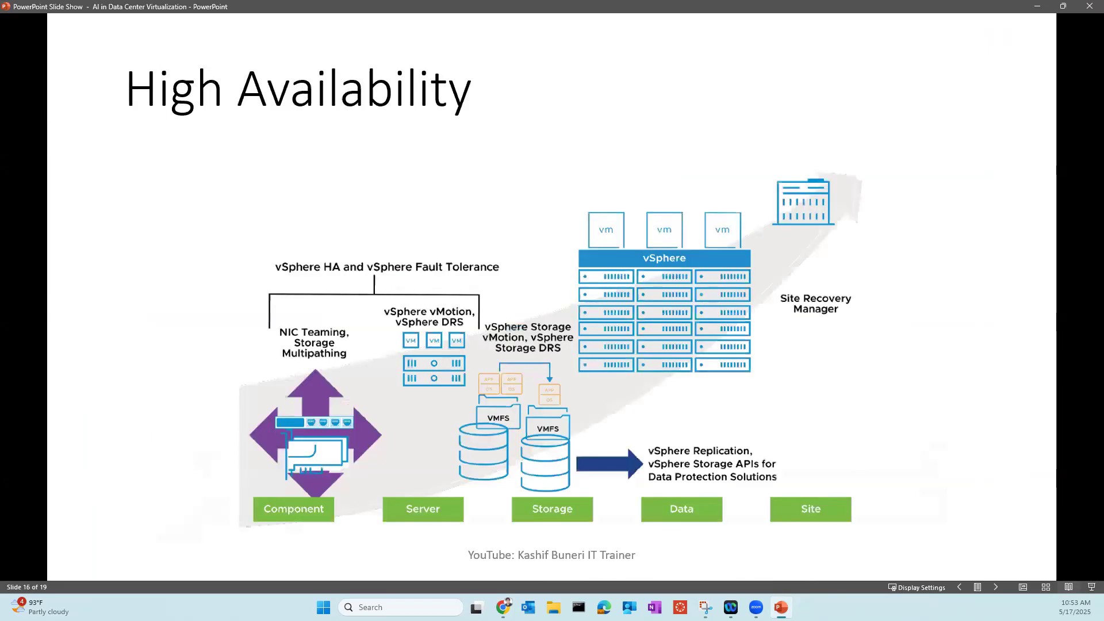